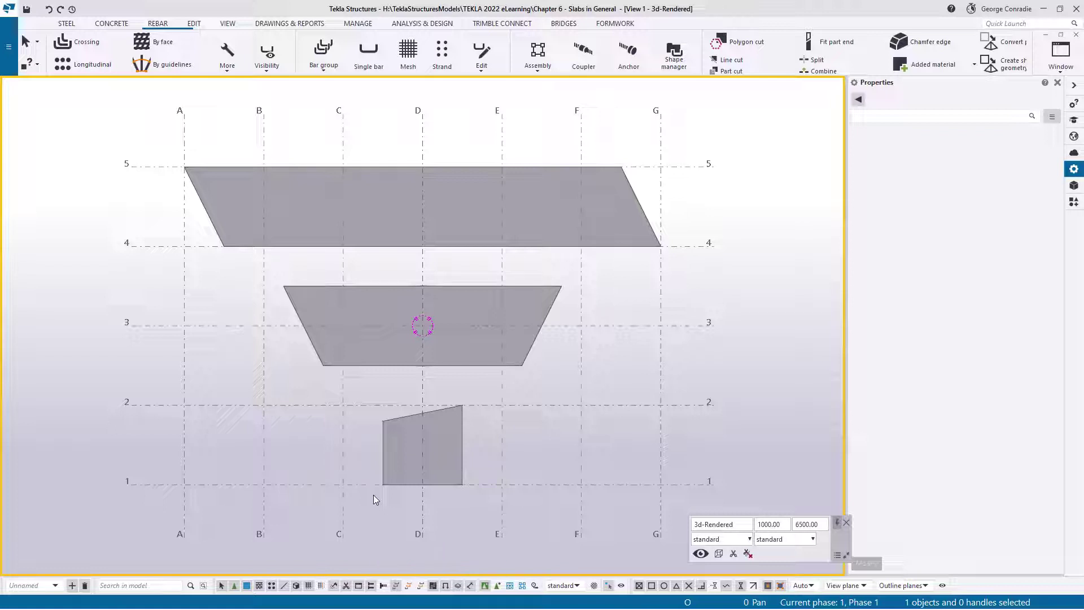
Step: Fit the work area in all views to the slab with the sloping edge between grid lines 1 and 2
{"action": "left_click_drag", "start_coordinate": [369, 500], "coordinate": [477, 397]}
{"action": "right_click", "coordinate": [478, 396]}
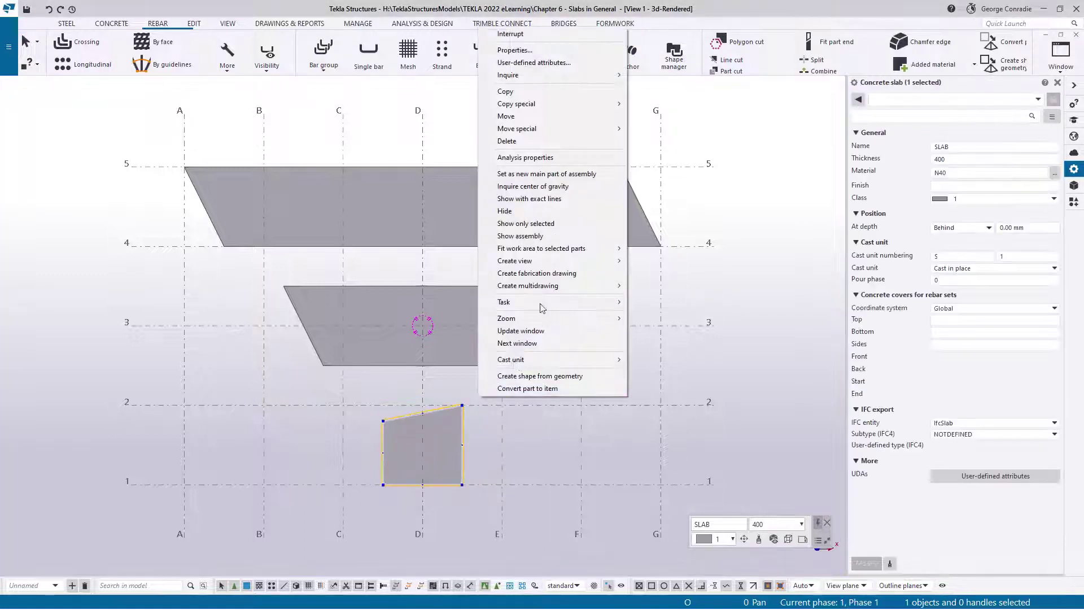
{"action": "mouse_move", "coordinate": [565, 248]}
{"action": "left_click", "coordinate": [681, 252]}
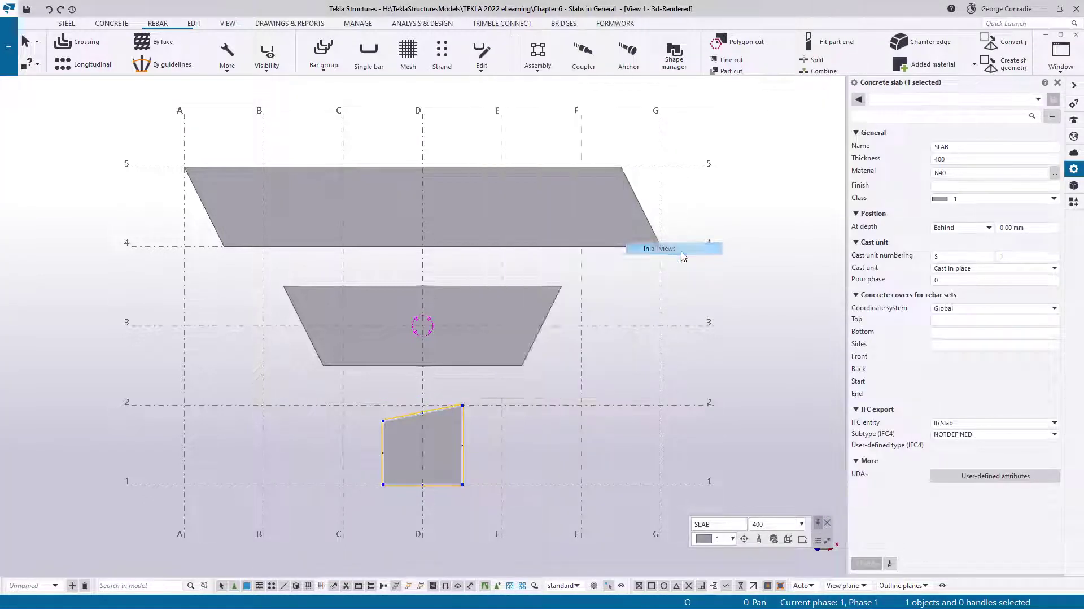
{"action": "left_click", "coordinate": [689, 358]}
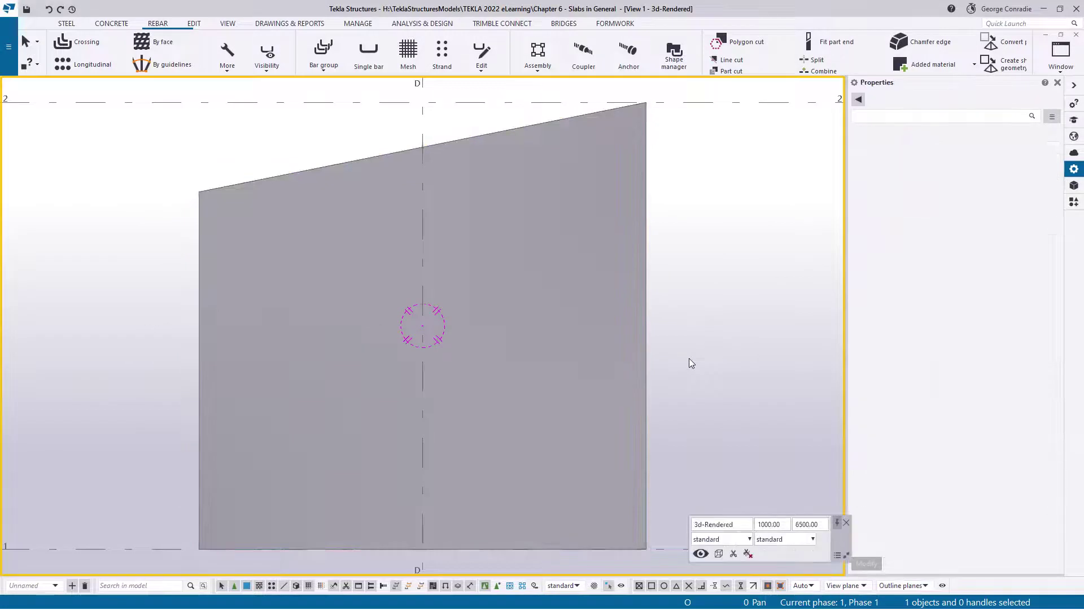
Step: Start a crossing rebar set with the standard properties and choose the grade N, size 16 main bar from the rebar catalog
{"action": "middle_click_drag", "start_coordinate": [619, 392], "coordinate": [702, 226], "text": "ctrl"}
{"action": "middle_click_drag", "start_coordinate": [624, 368], "coordinate": [537, 365], "text": "ctrl"}
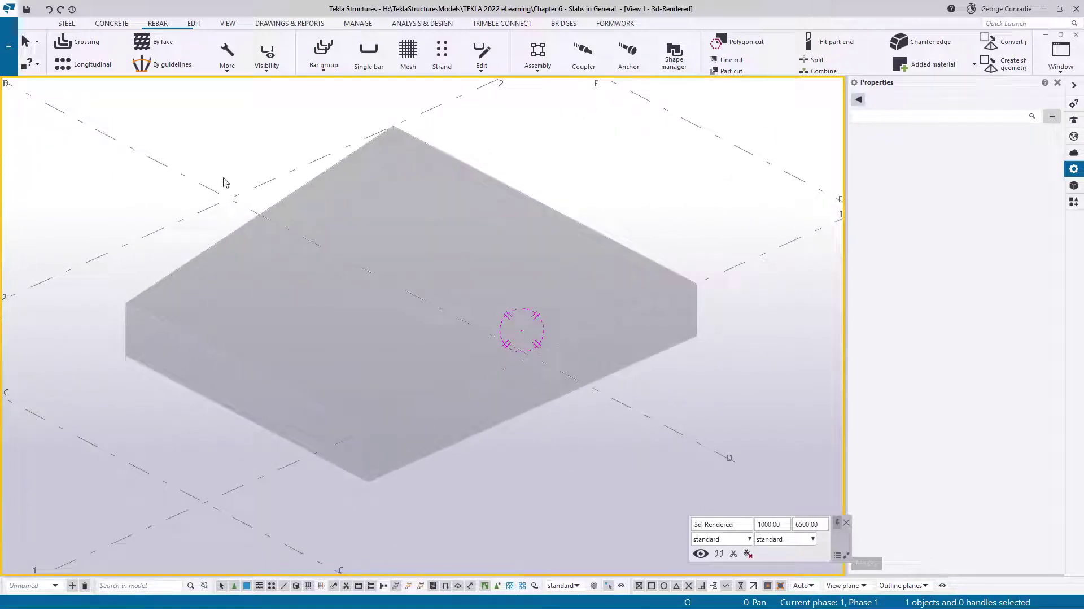
{"action": "left_click", "coordinate": [81, 49]}
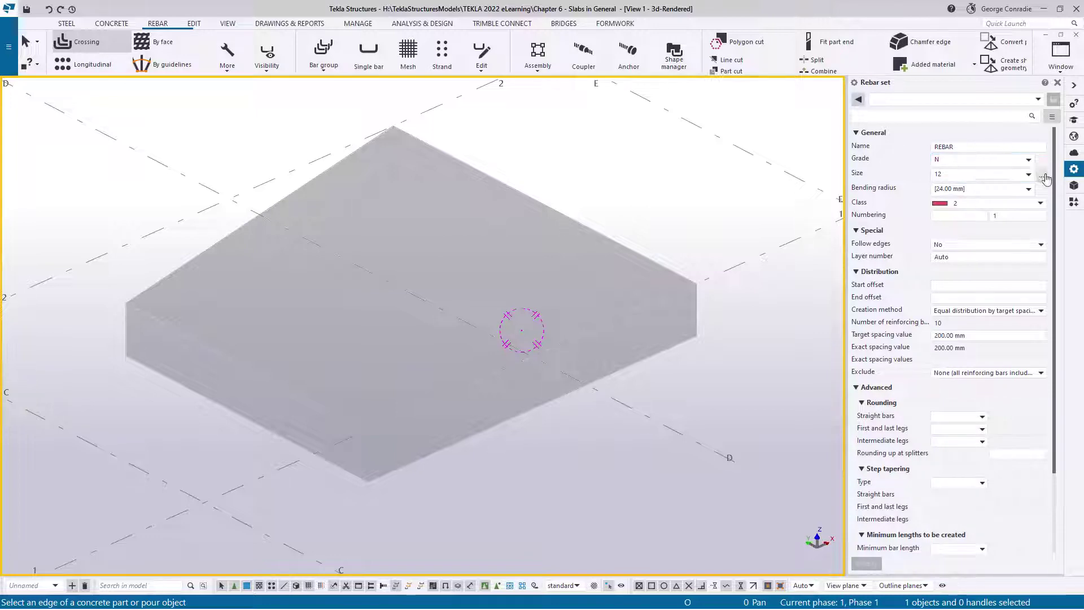
{"action": "left_click", "coordinate": [880, 100]}
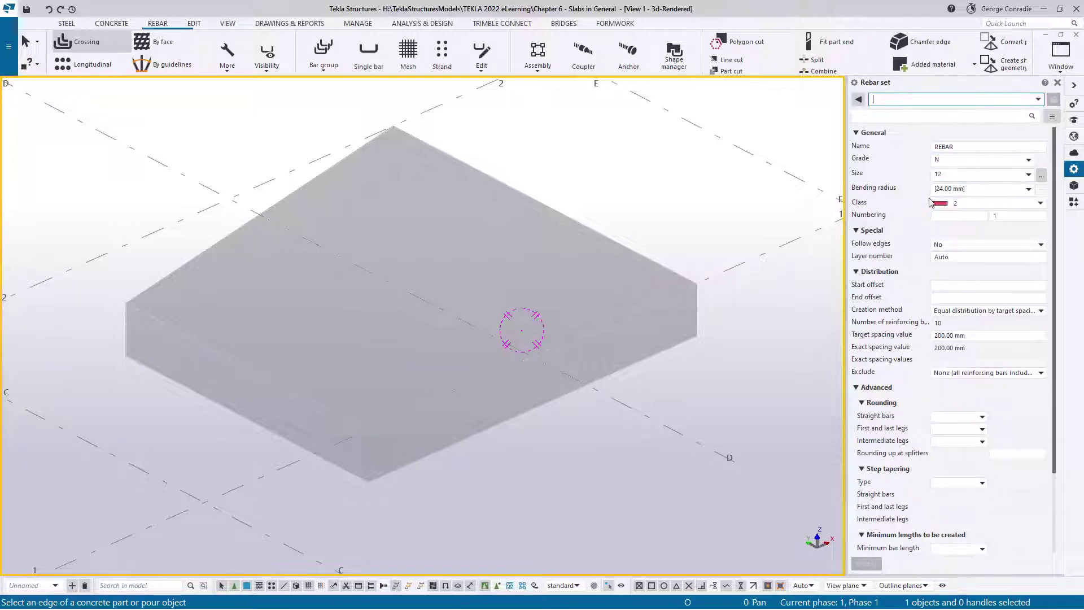
{"action": "left_click", "coordinate": [1042, 177]}
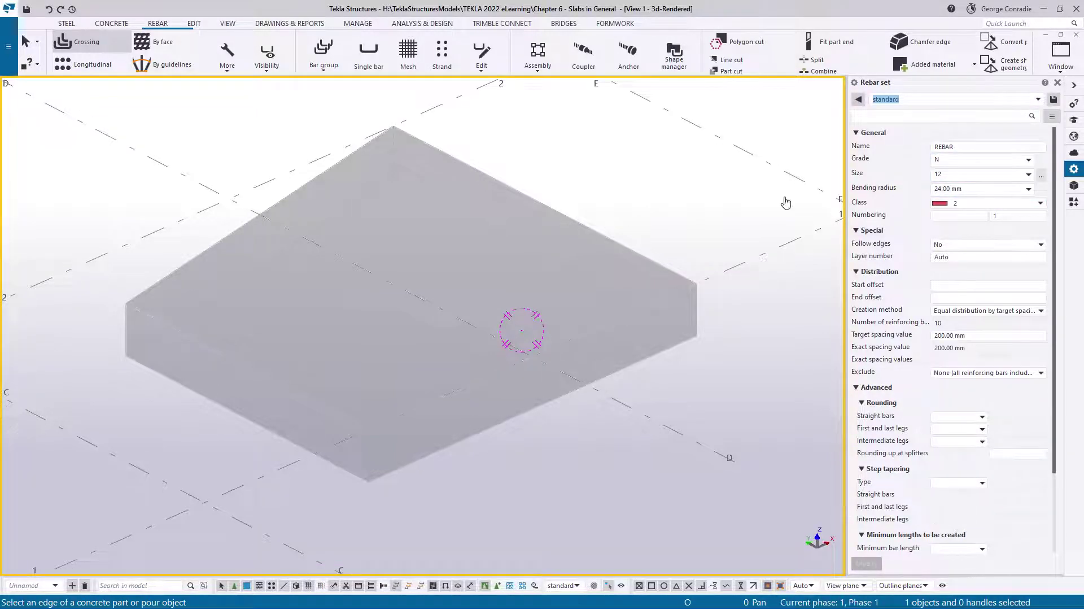
{"action": "left_click", "coordinate": [386, 284]}
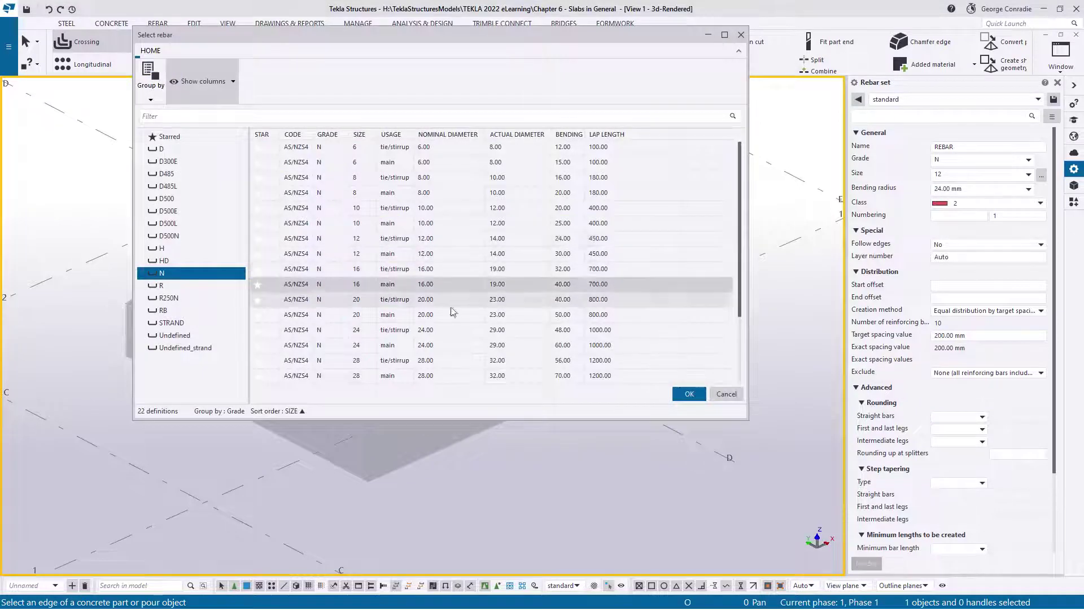
{"action": "left_click", "coordinate": [689, 394]}
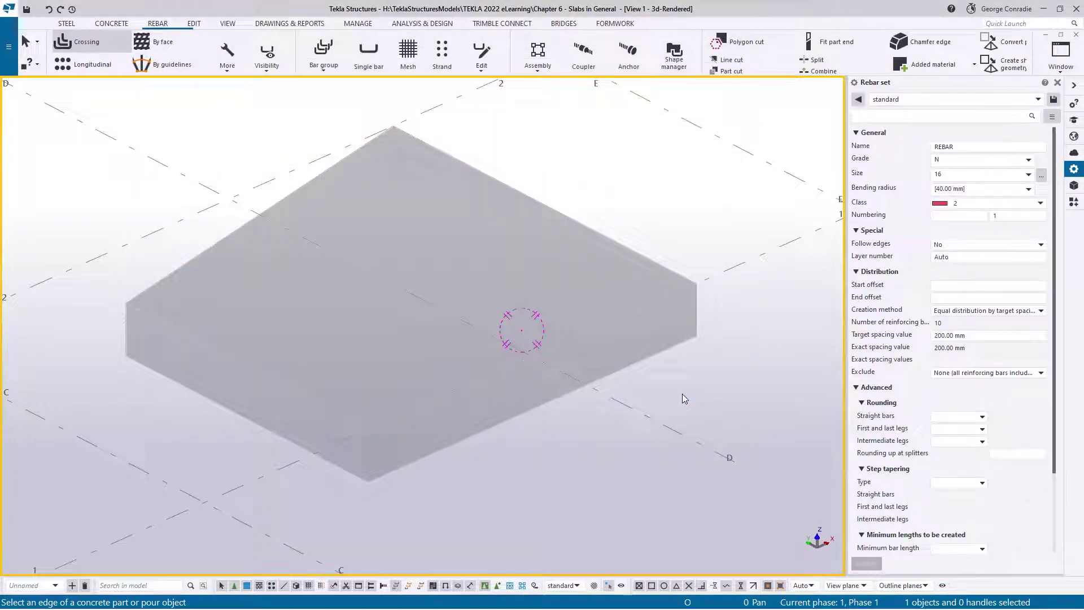
Step: Create the crossing rebar set on the slab's bottom face with bars running parallel to grid line D
{"action": "left_click", "coordinate": [534, 409]}
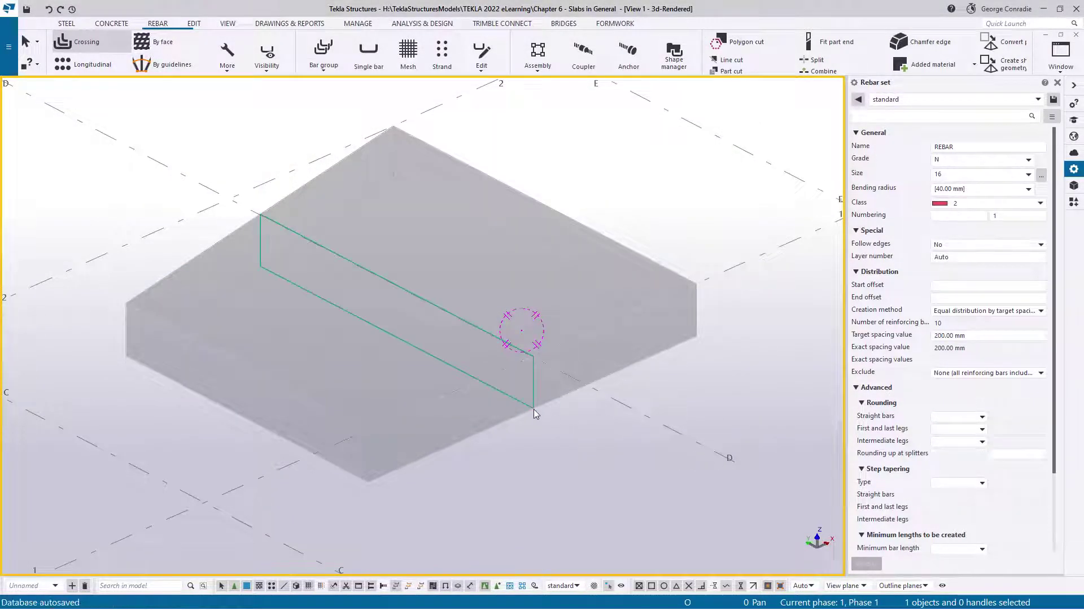
{"action": "left_click", "coordinate": [507, 390]}
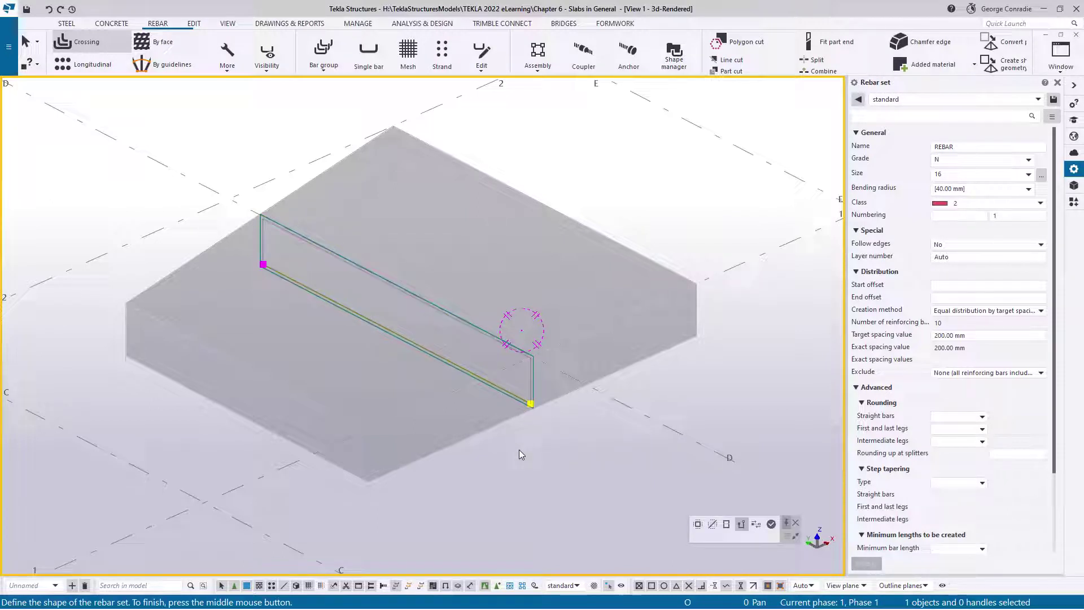
{"action": "left_click", "coordinate": [771, 524]}
{"action": "right_click", "coordinate": [747, 364]}
{"action": "left_click", "coordinate": [758, 374]}
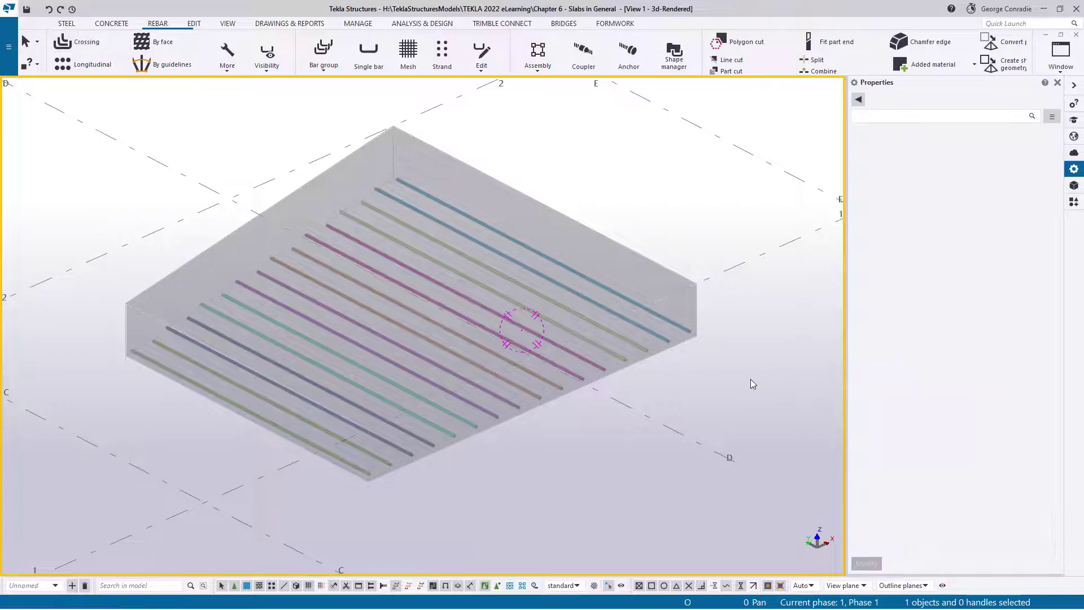
Step: Turn off the color groups for the rebar sets and switch the view to plan
{"action": "left_click", "coordinate": [279, 71]}
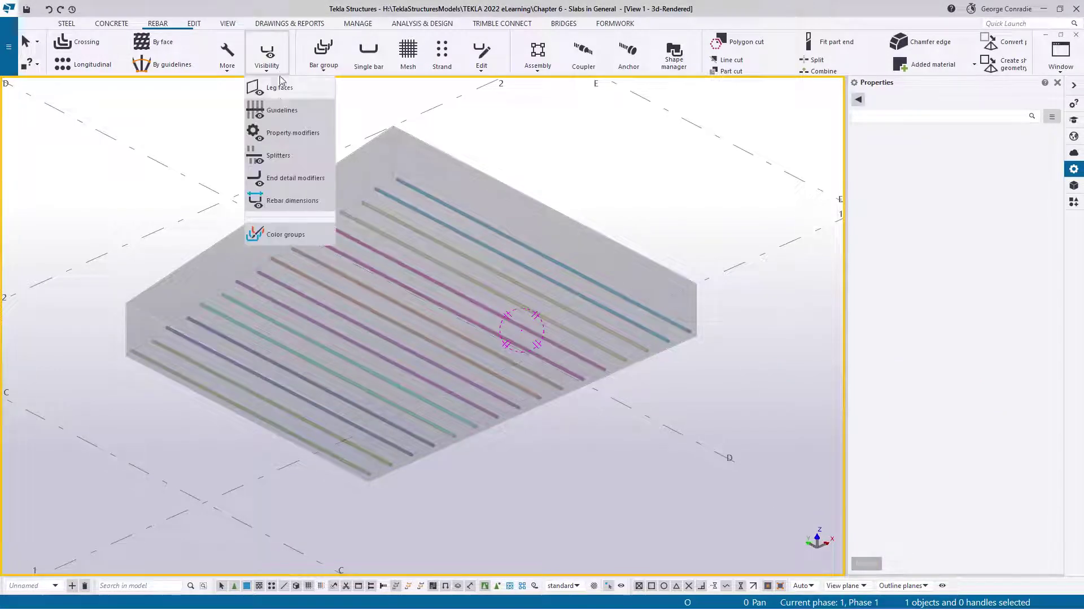
{"action": "left_click", "coordinate": [289, 236]}
{"action": "left_click", "coordinate": [523, 176]}
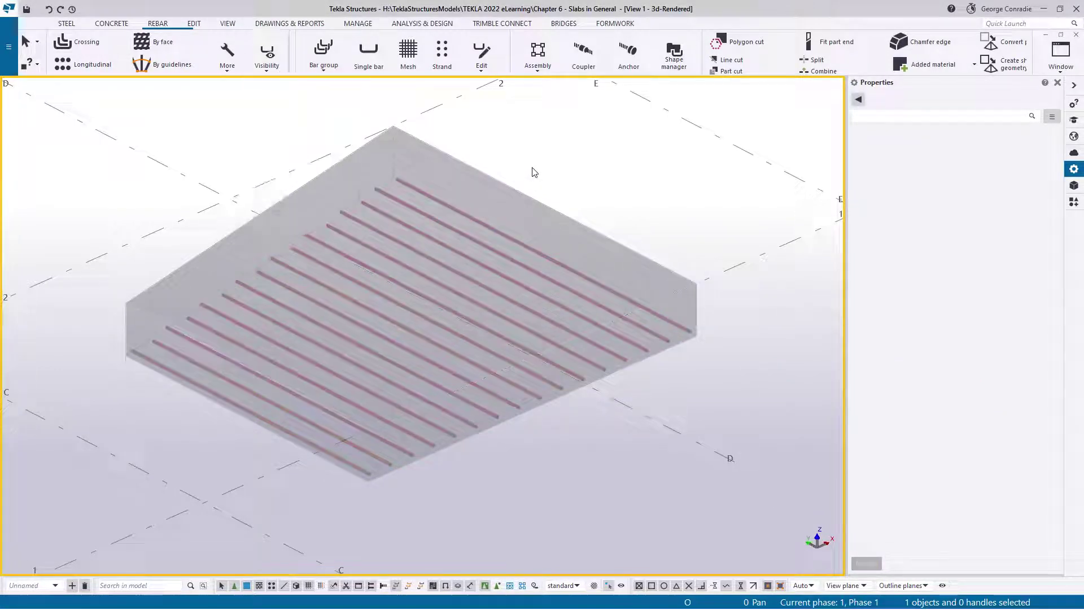
{"action": "key", "text": "ctrl+p"}
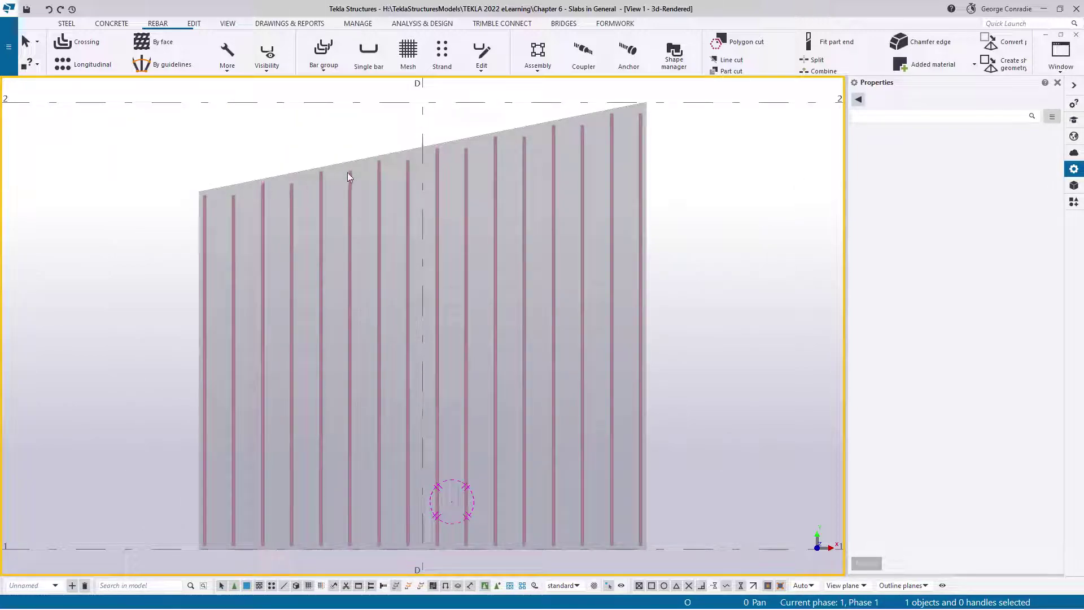
Step: Examine the slab's rebar set properties and the rounding and step tapering defaults in the rebar set options
{"action": "left_click", "coordinate": [466, 174]}
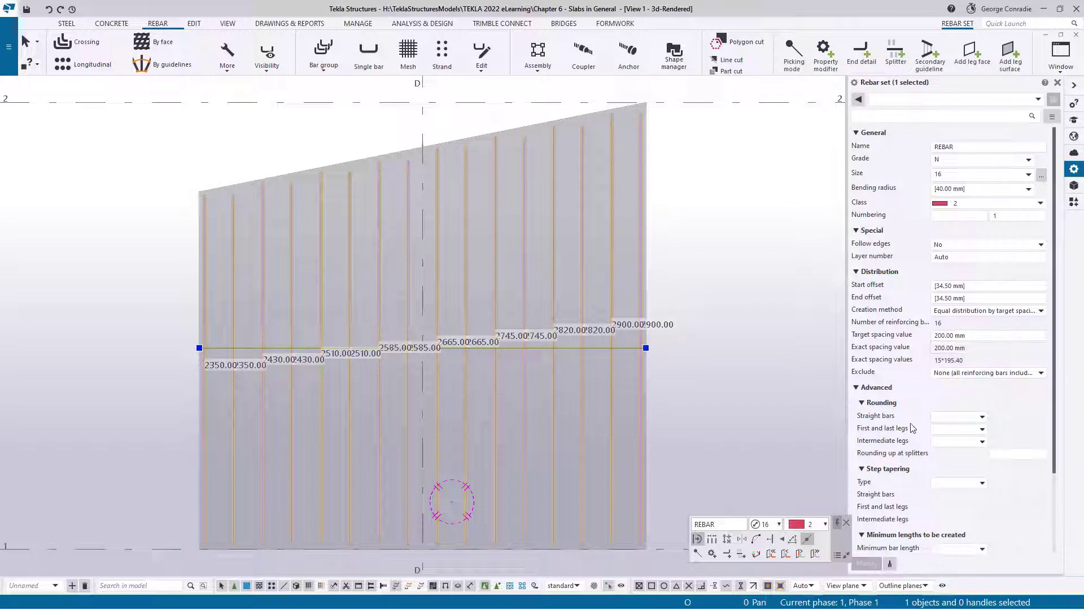
{"action": "scroll", "coordinate": [913, 429], "scroll_direction": "down", "scroll_amount": 2}
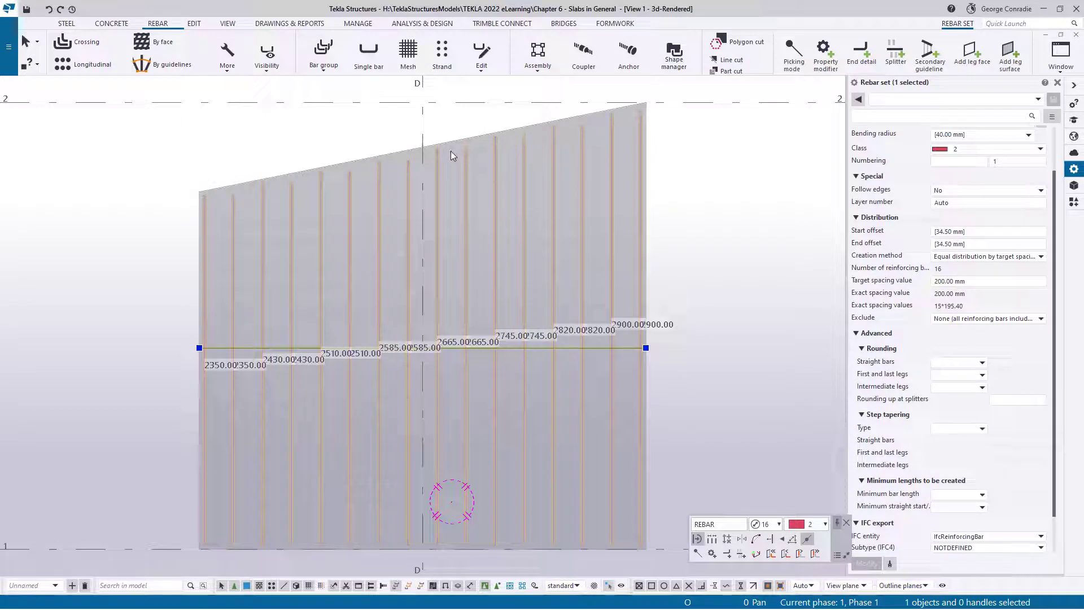
{"action": "left_click", "coordinate": [12, 53]}
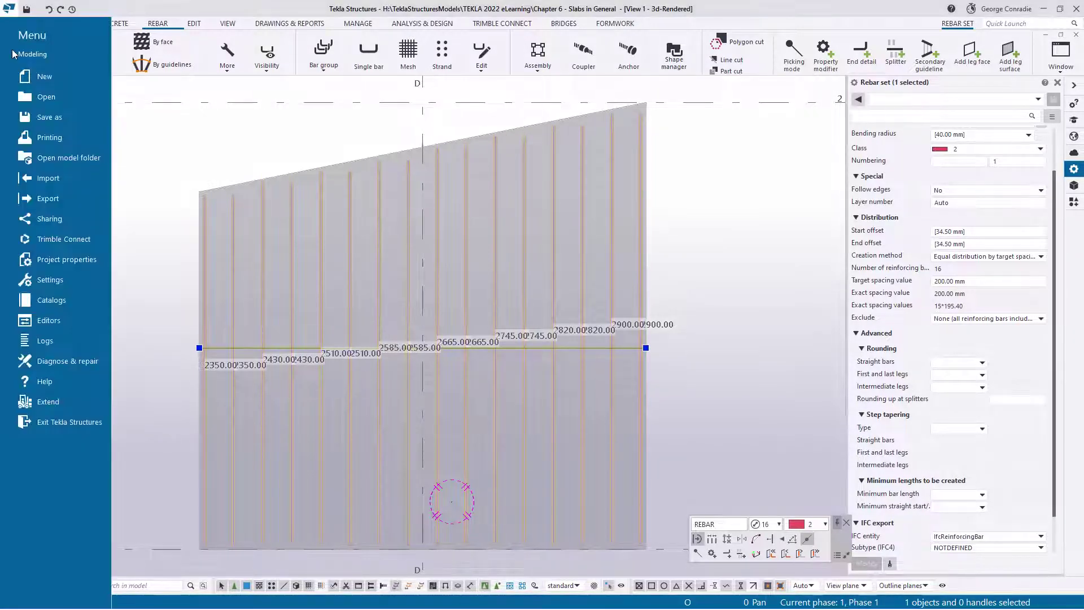
{"action": "left_click", "coordinate": [48, 282]}
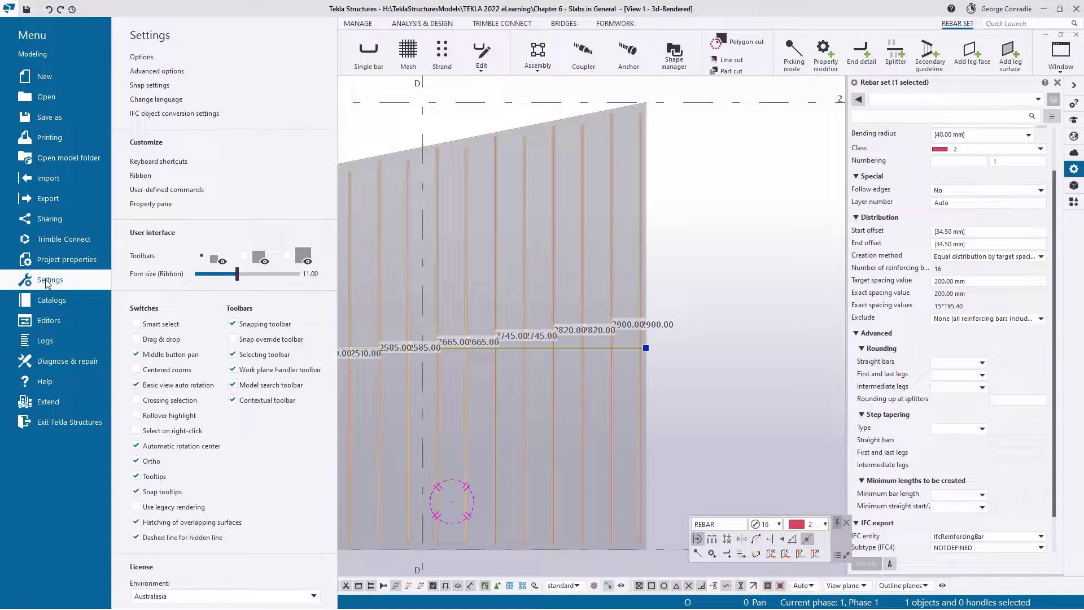
{"action": "left_click", "coordinate": [144, 57]}
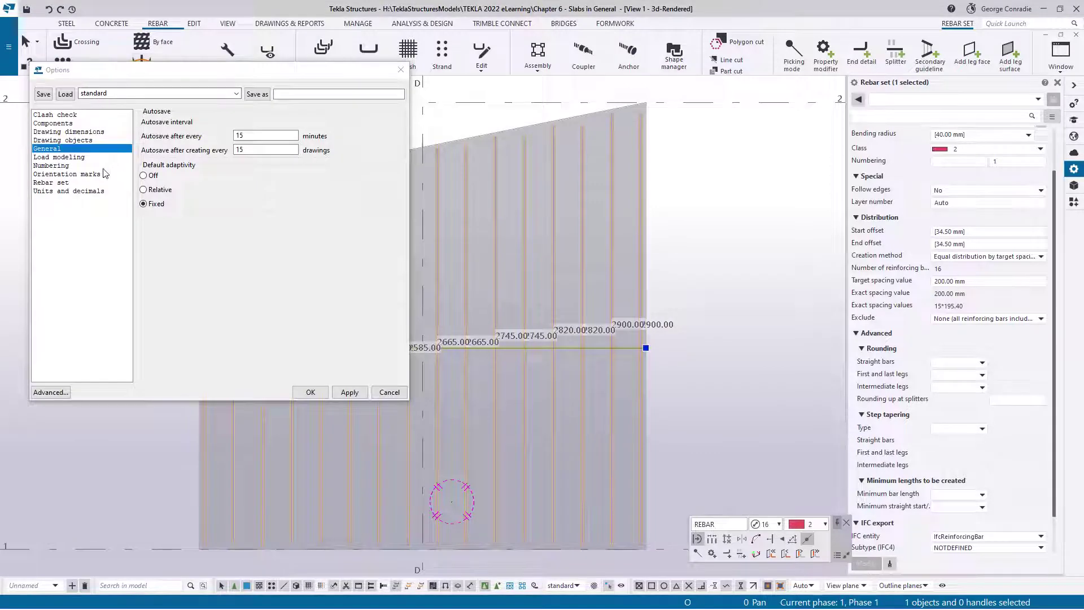
{"action": "left_click", "coordinate": [51, 184]}
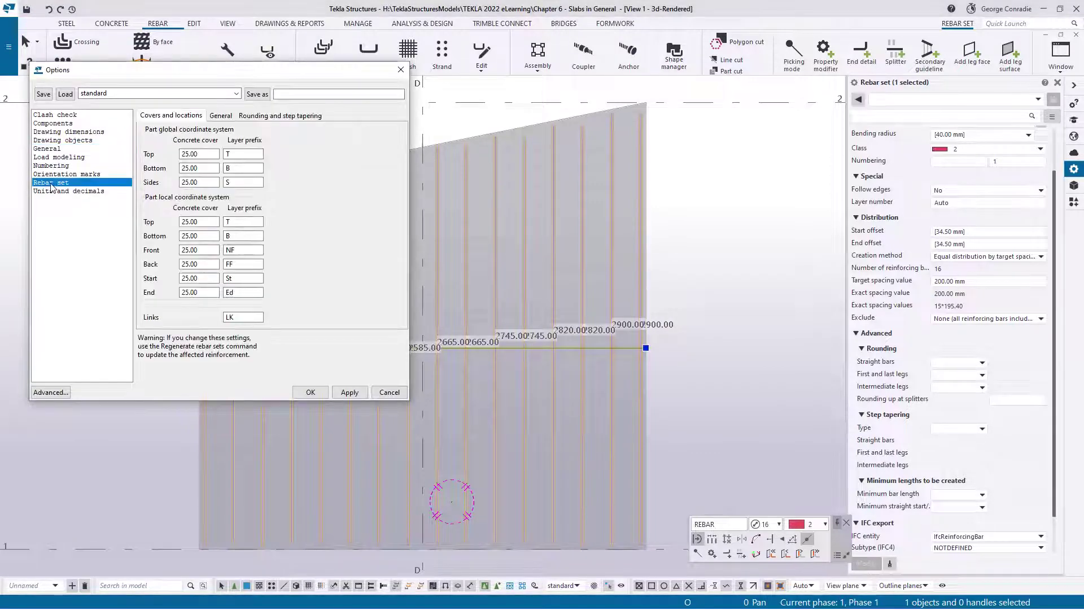
{"action": "left_click", "coordinate": [284, 117]}
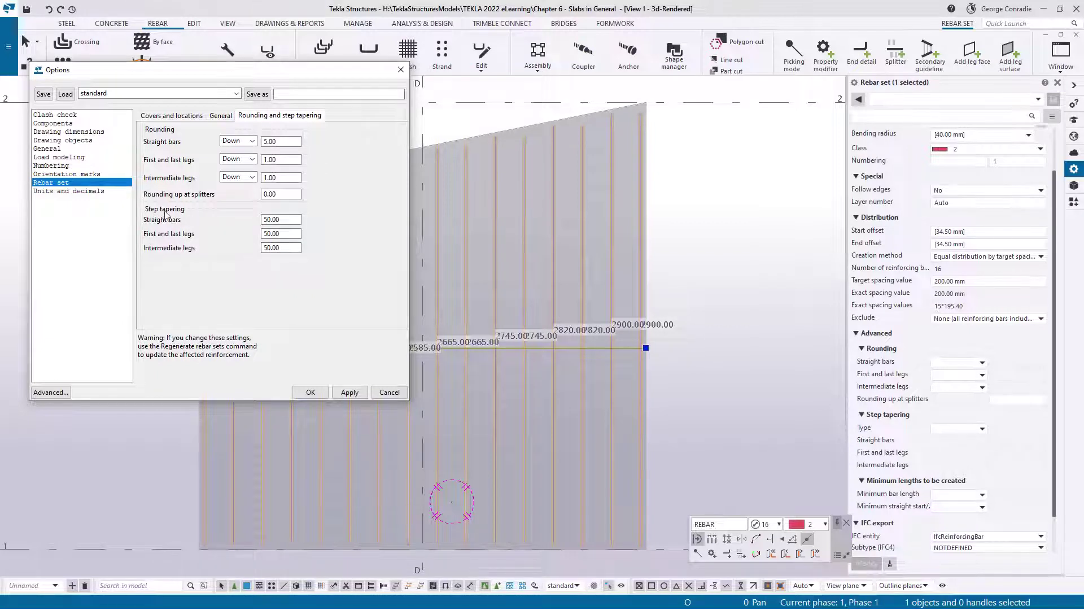
{"action": "left_click", "coordinate": [280, 220]}
{"action": "left_click", "coordinate": [389, 392]}
{"action": "right_click", "coordinate": [695, 194]}
{"action": "left_click", "coordinate": [725, 202]}
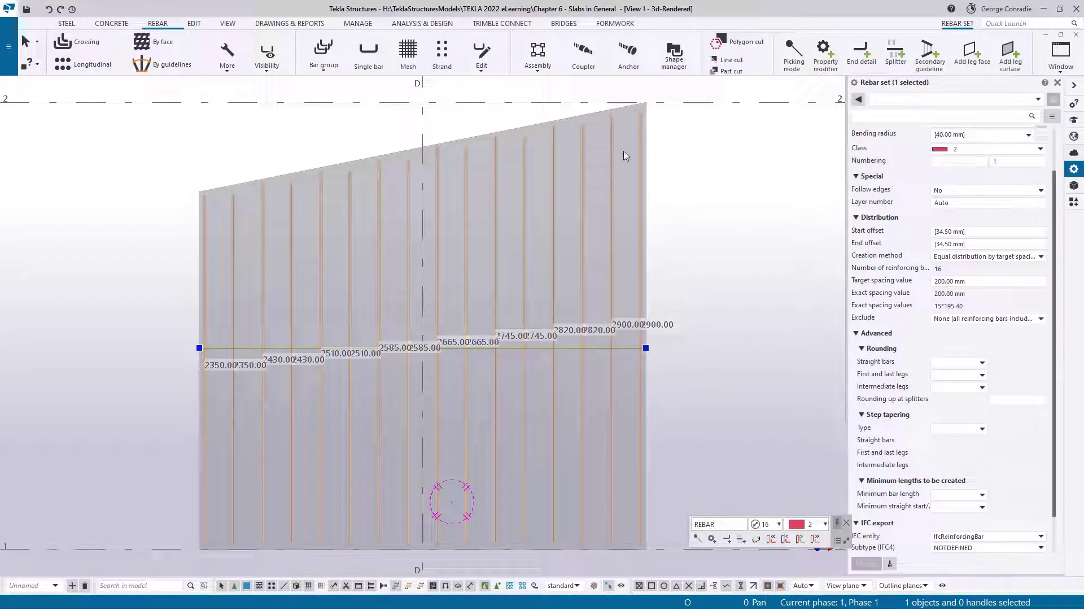
{"action": "left_click", "coordinate": [620, 180]}
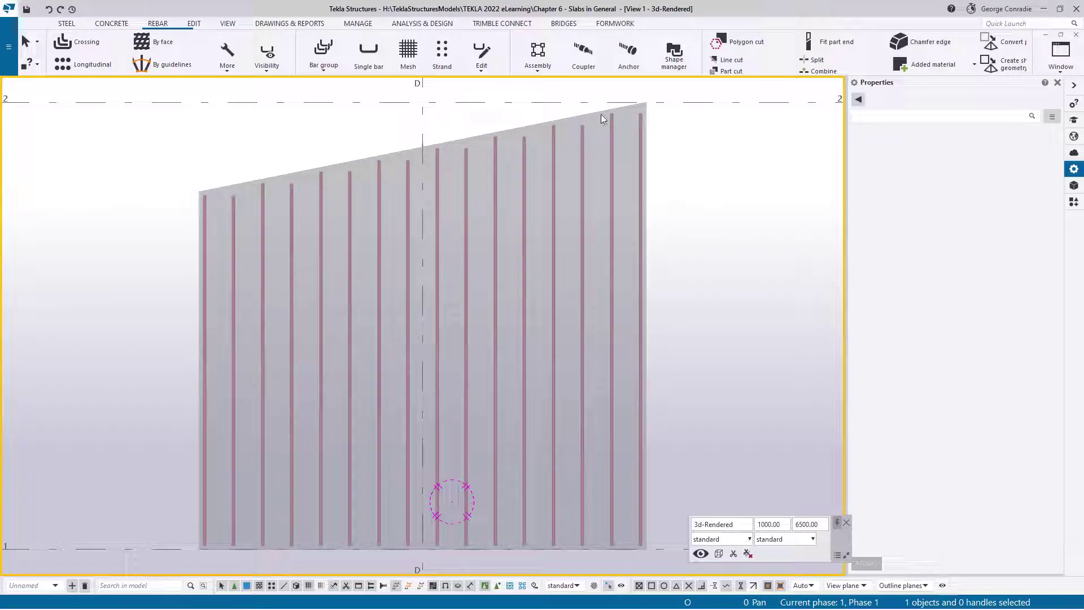
Step: Set the step tapering type of the slab's rebar set to None and apply the modification
{"action": "left_click", "coordinate": [581, 138]}
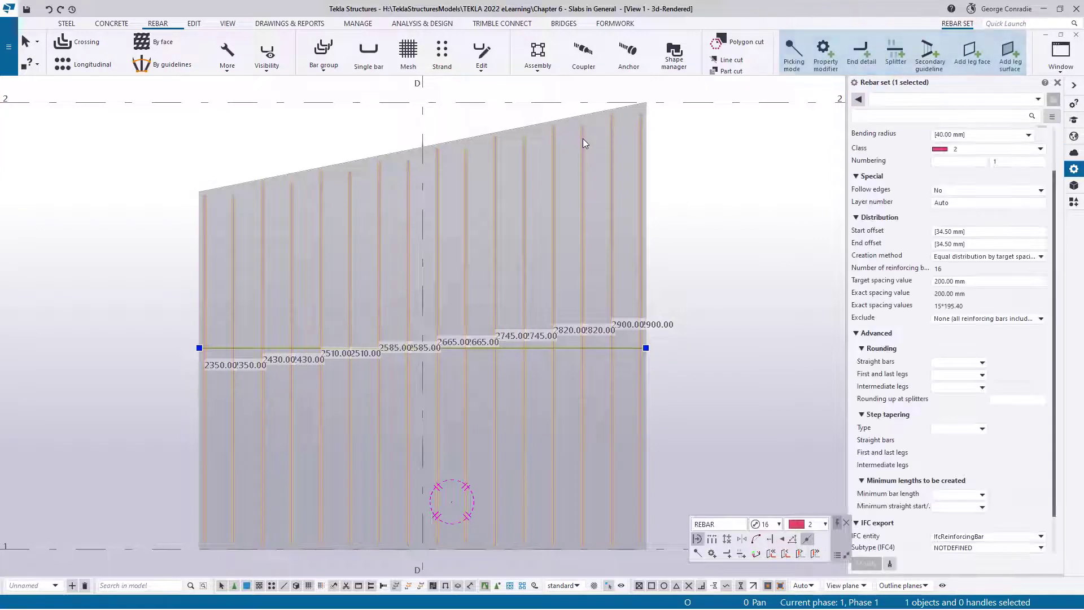
{"action": "left_click", "coordinate": [960, 428]}
{"action": "left_click", "coordinate": [952, 454]}
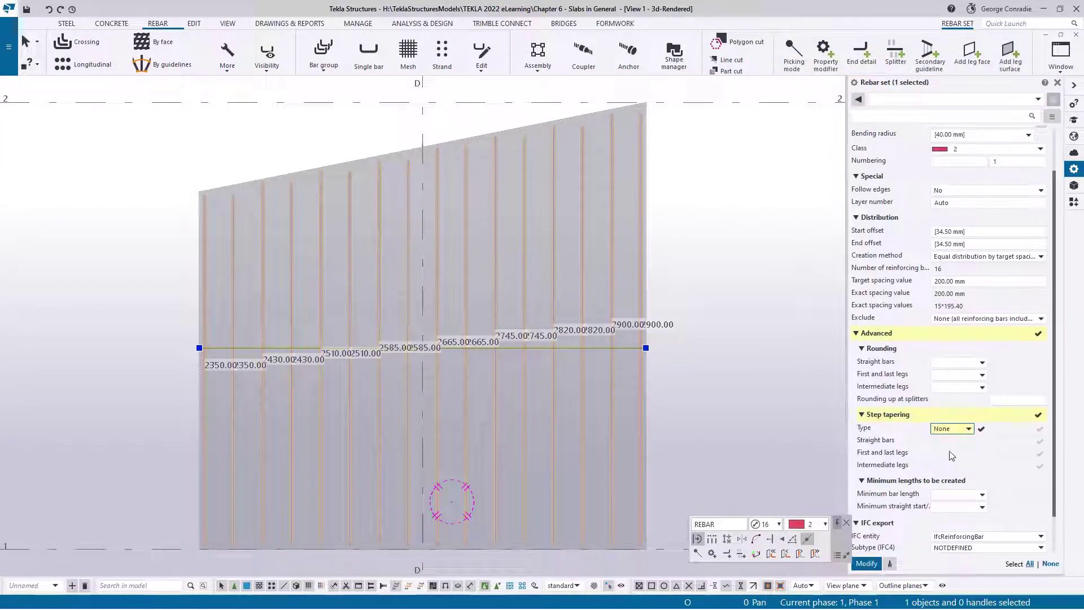
{"action": "left_click", "coordinate": [866, 563]}
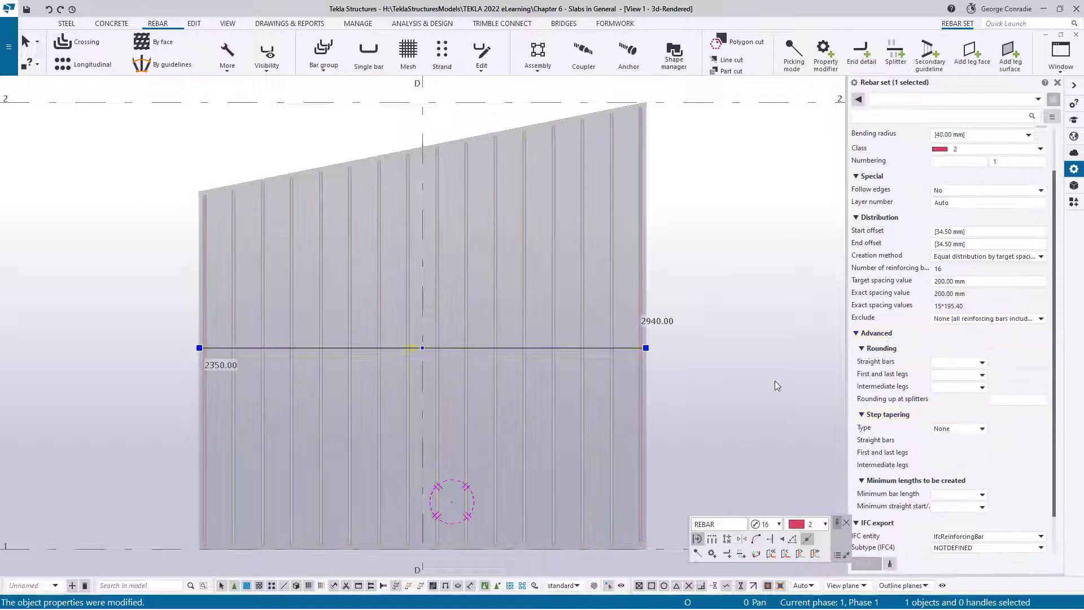
{"action": "left_click", "coordinate": [775, 385]}
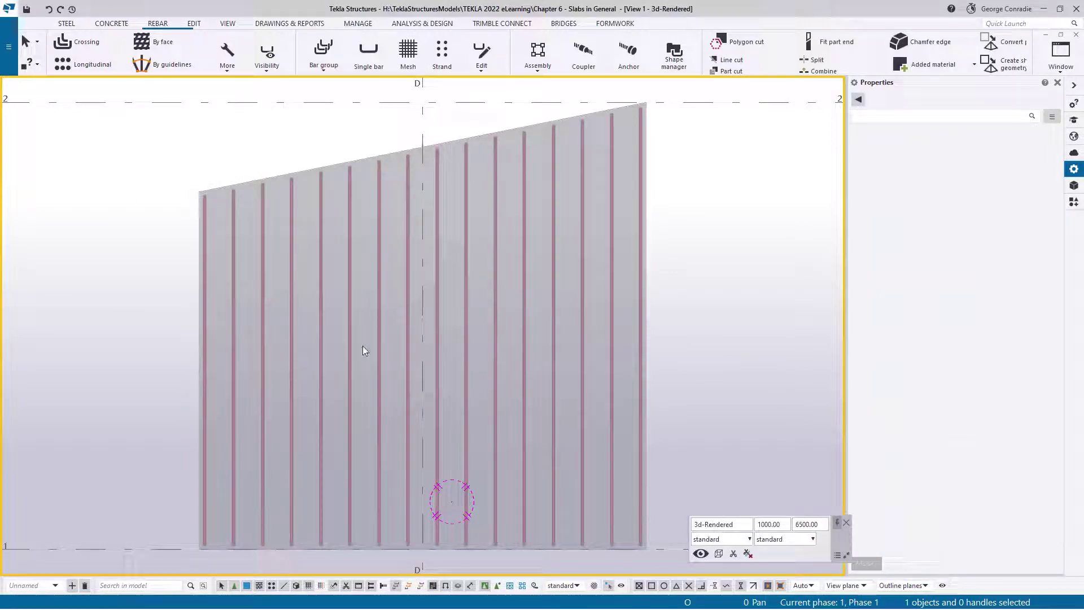
Step: Add a lapping splitter with the standard properties across all bars of the rebar set, near the middle of the slab
{"action": "scroll", "coordinate": [365, 345], "scroll_direction": "down", "scroll_amount": 2}
{"action": "scroll", "coordinate": [435, 276], "scroll_direction": "up", "scroll_amount": 3}
{"action": "middle_click_drag", "start_coordinate": [445, 271], "coordinate": [465, 281]}
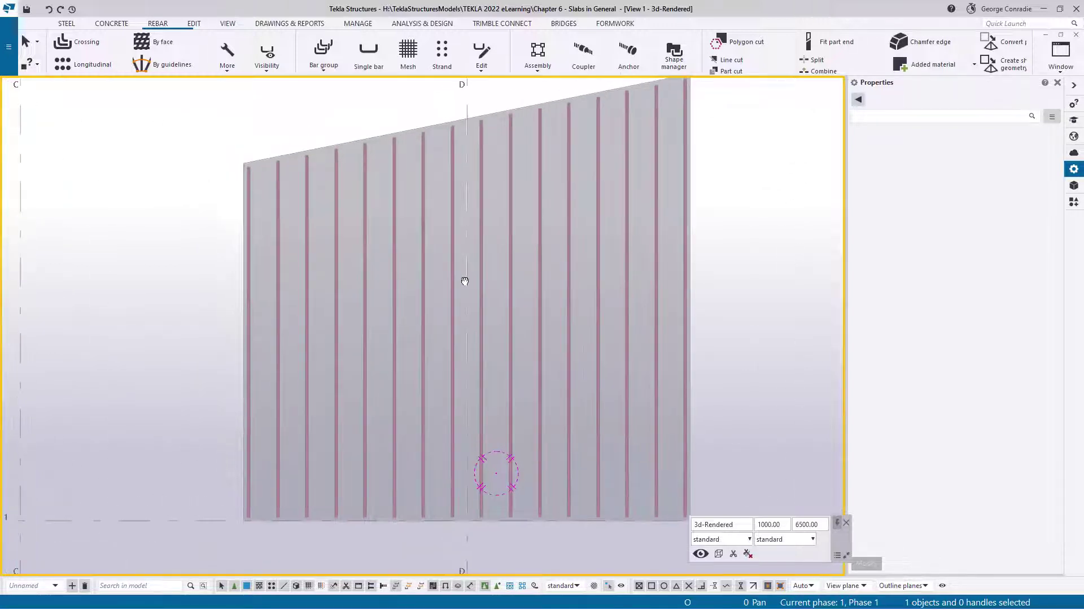
{"action": "middle_click_drag", "start_coordinate": [540, 257], "coordinate": [471, 274]}
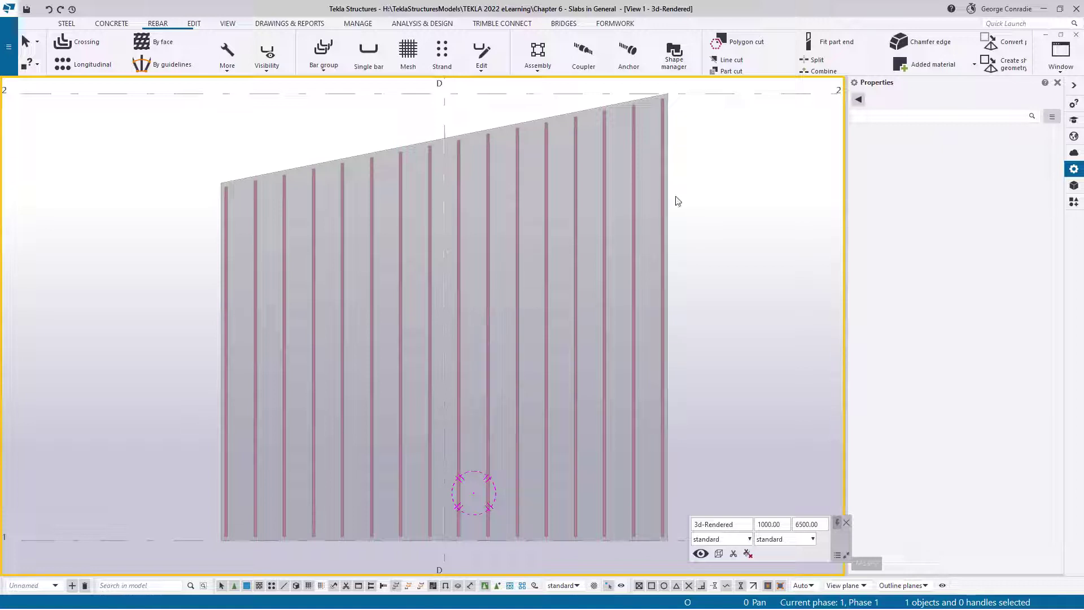
{"action": "left_click", "coordinate": [576, 314]}
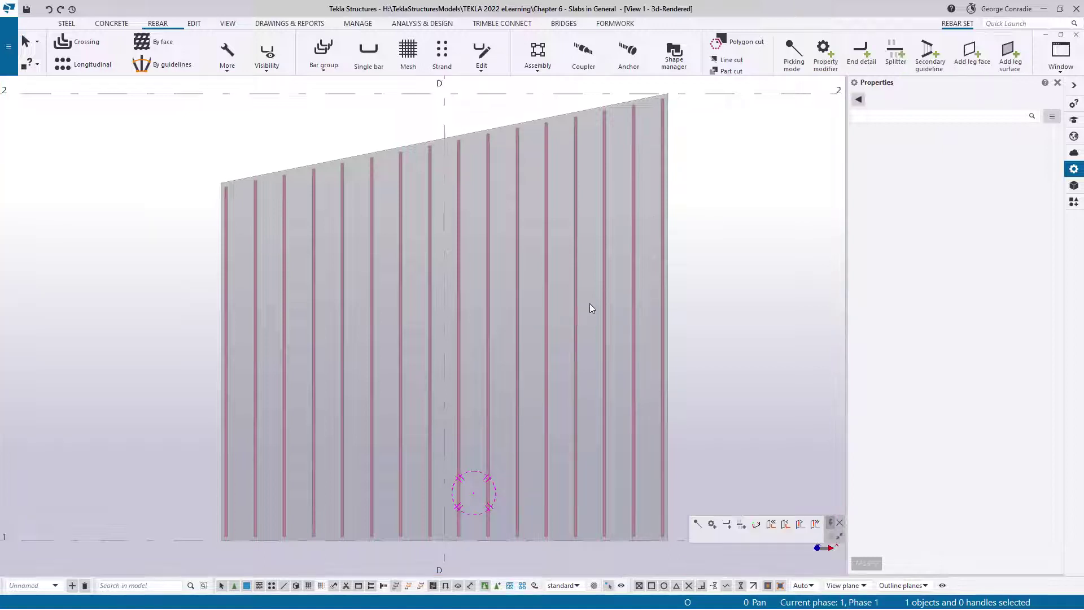
{"action": "left_click", "coordinate": [896, 56]}
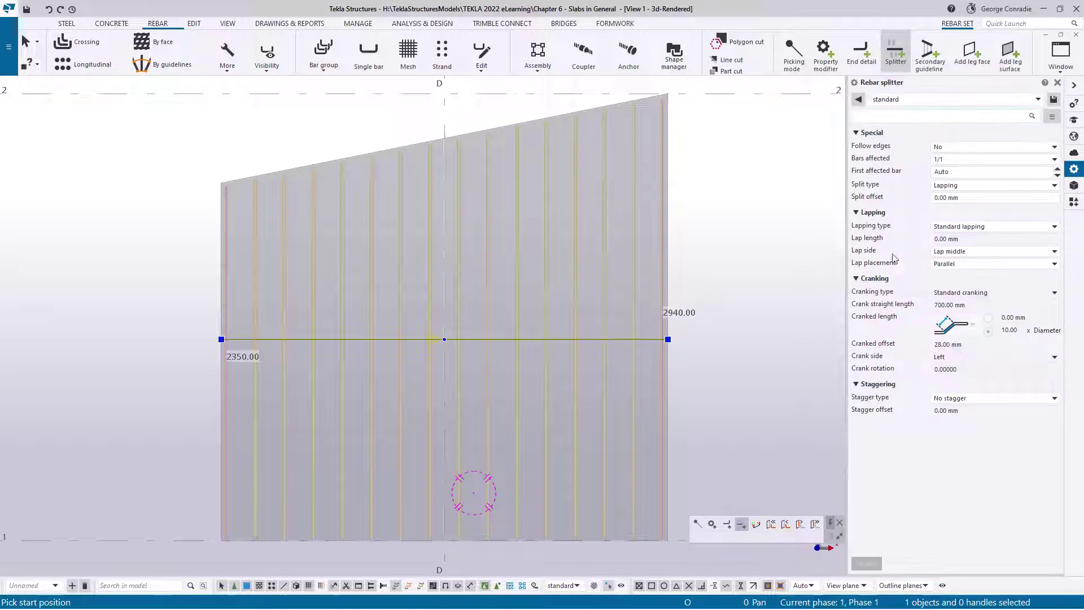
{"action": "left_click", "coordinate": [222, 362]}
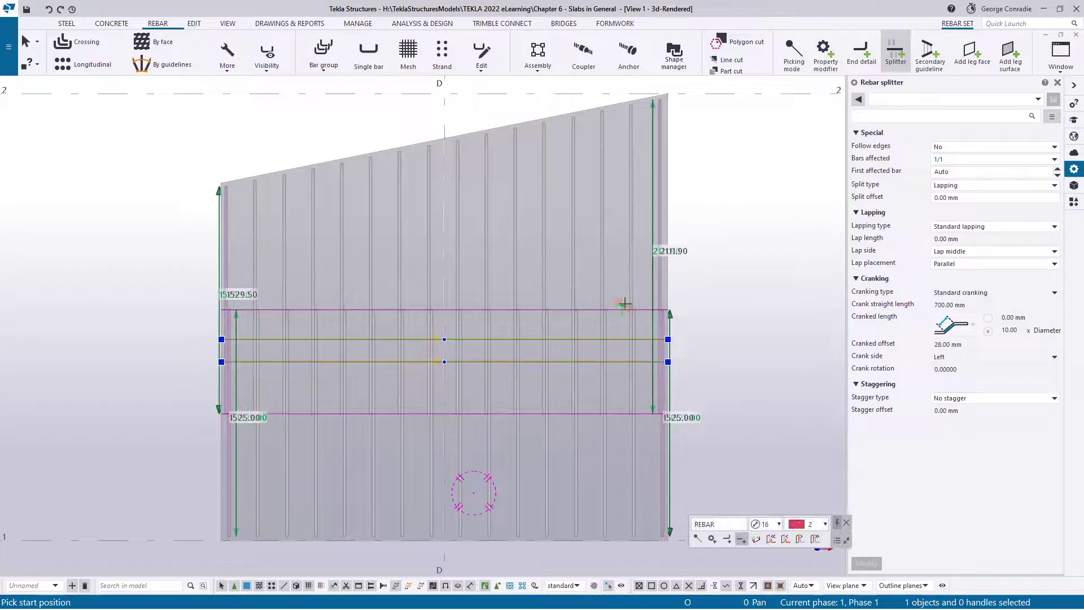
{"action": "right_click", "coordinate": [679, 282]}
{"action": "left_click", "coordinate": [708, 289]}
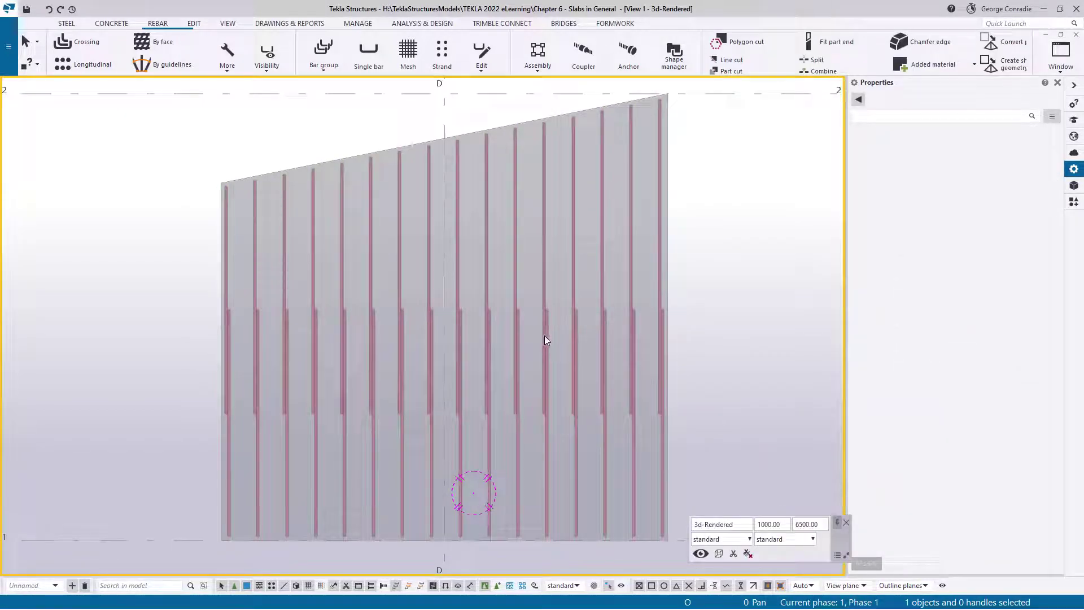
Step: Turn on the color groups for the rebar sets and inquire the slab's rebar set to review the bar quantities in its bending list
{"action": "left_click", "coordinate": [263, 67]}
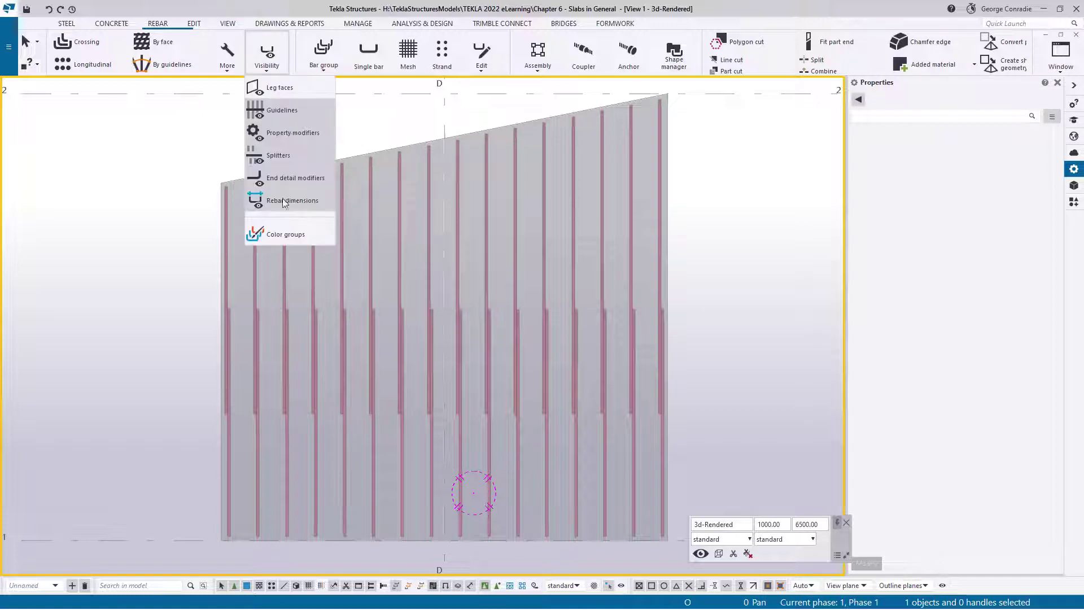
{"action": "left_click", "coordinate": [294, 238]}
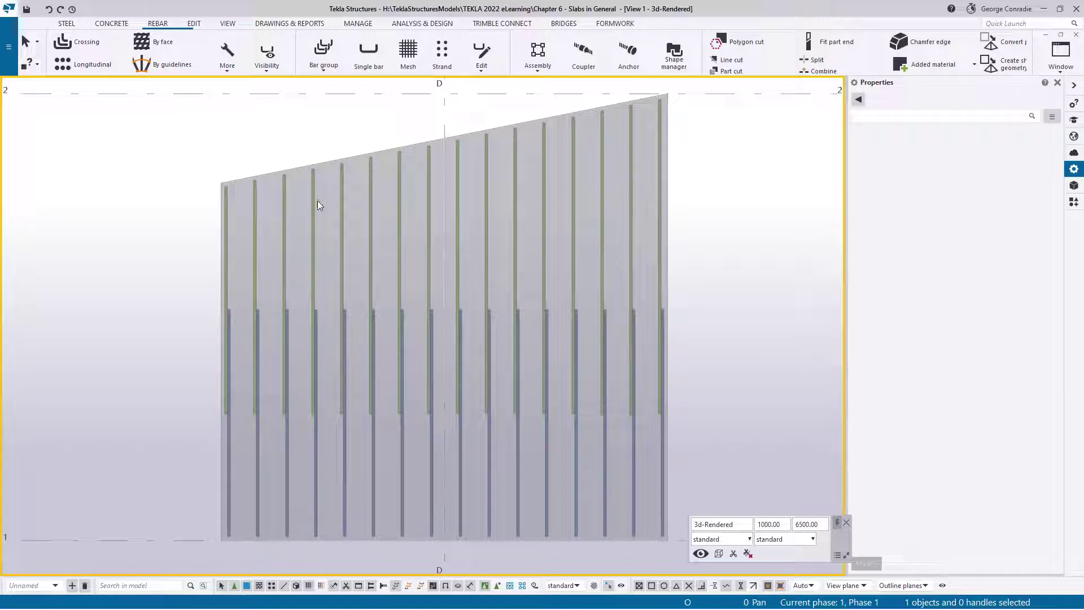
{"action": "left_click", "coordinate": [486, 199]}
{"action": "right_click", "coordinate": [486, 198]}
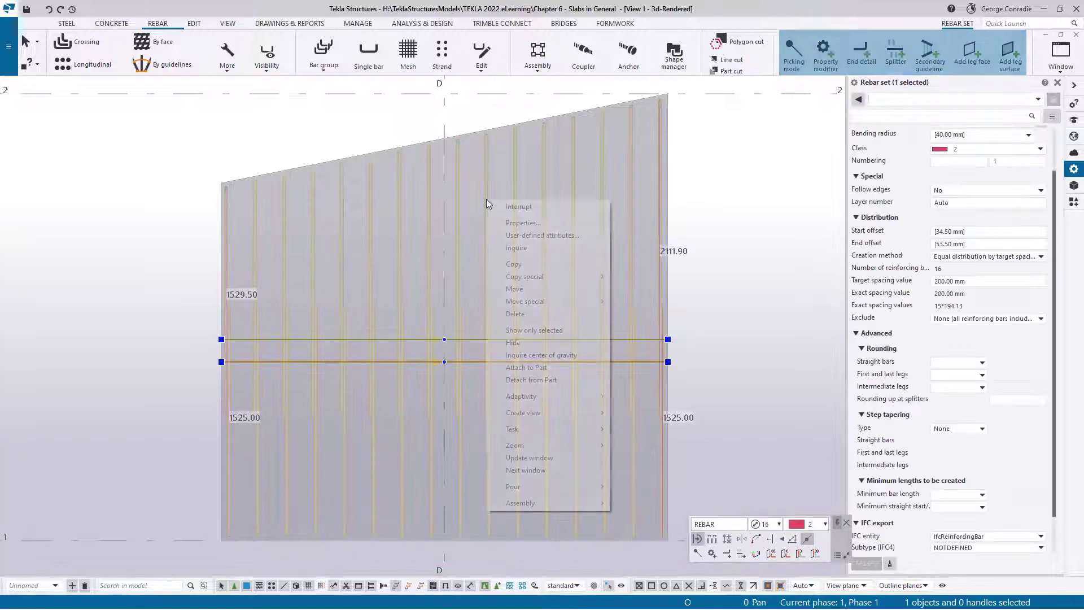
{"action": "left_click", "coordinate": [511, 248]}
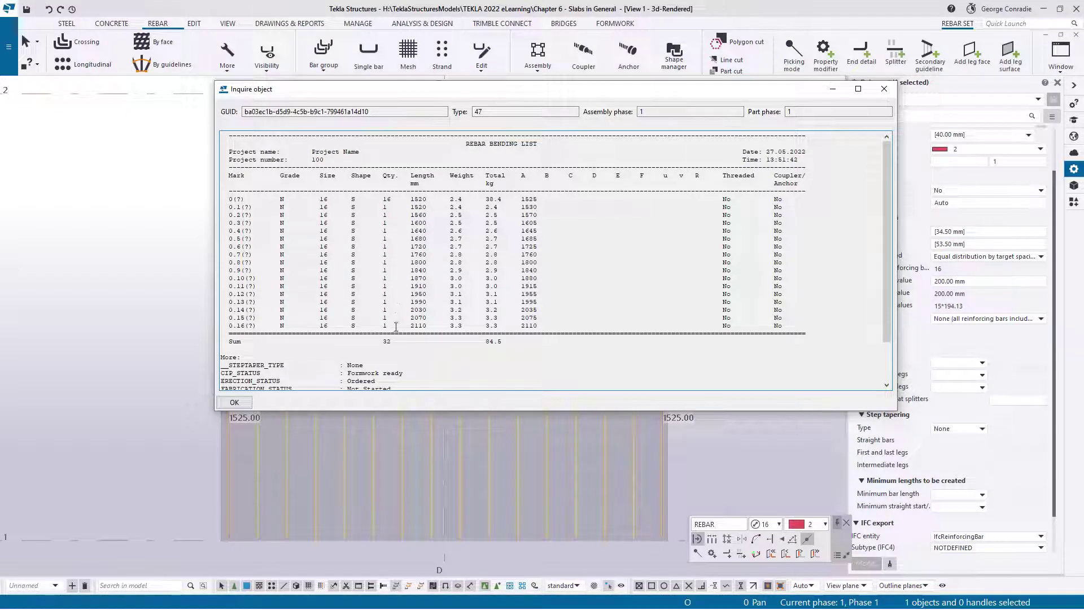
{"action": "double_click", "coordinate": [386, 341]}
{"action": "left_click_drag", "start_coordinate": [384, 207], "coordinate": [394, 327]}
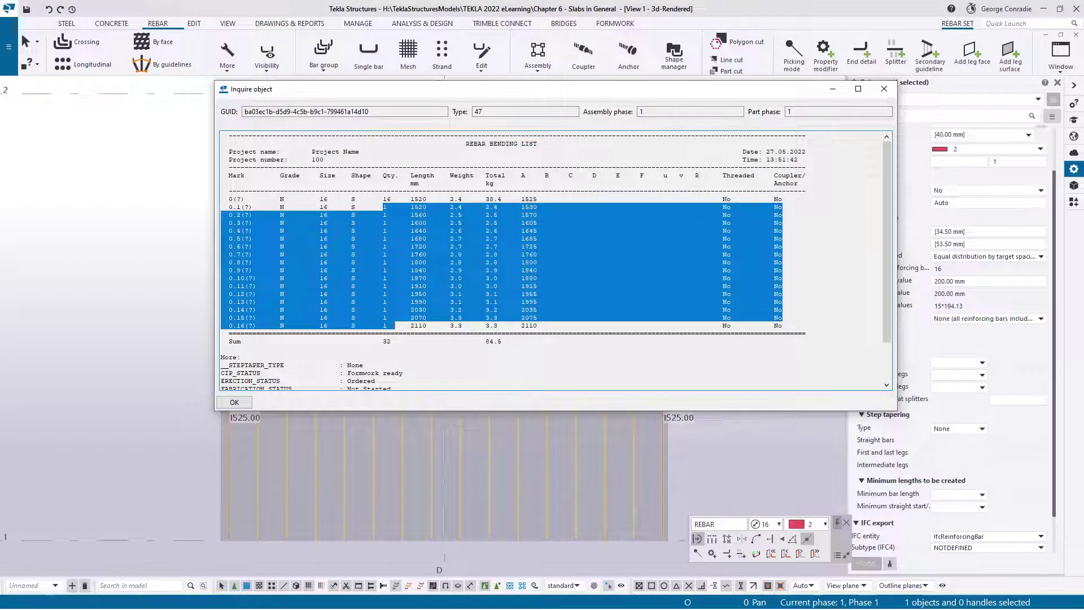
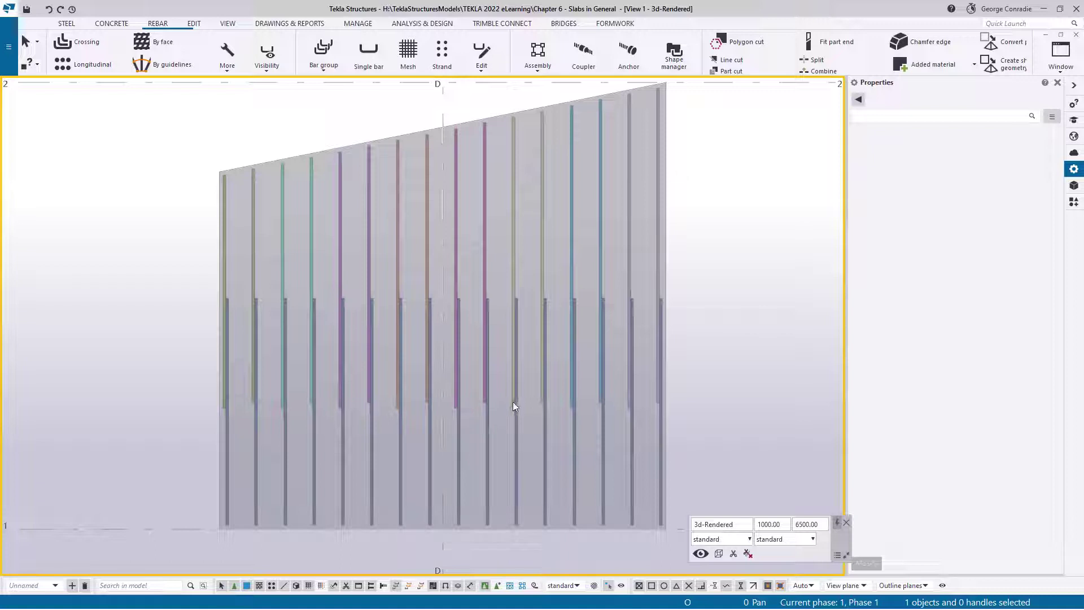
Step: Measure the lap length between the upper and lower bars of the second bar pair from the slab's shorter side
{"action": "middle_click_drag", "start_coordinate": [421, 372], "coordinate": [497, 353]}
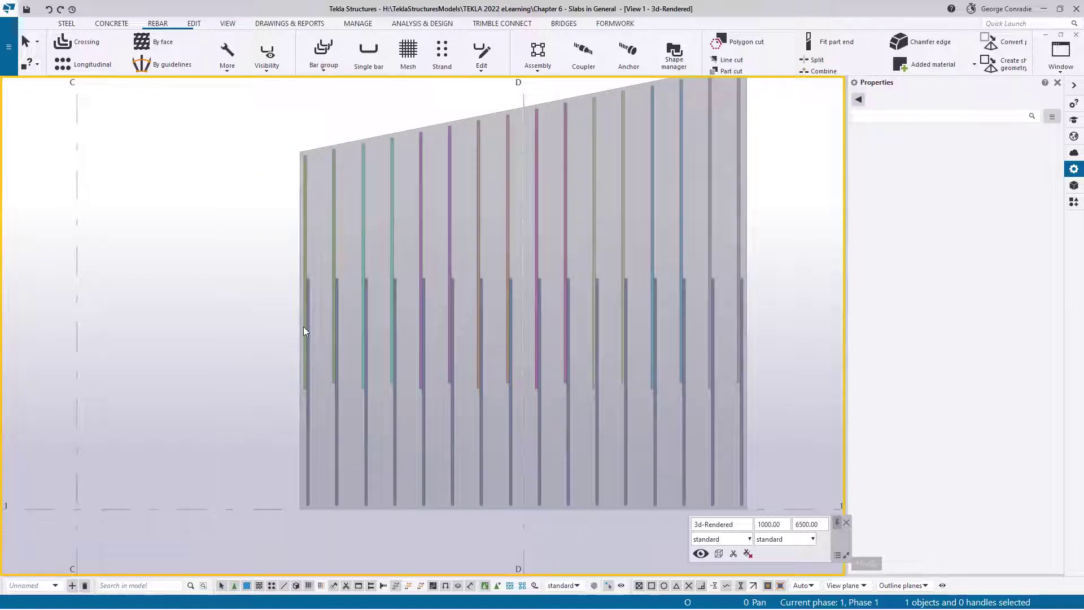
{"action": "scroll", "coordinate": [304, 326], "scroll_direction": "up", "scroll_amount": 4}
{"action": "middle_click_drag", "start_coordinate": [320, 327], "coordinate": [341, 305]}
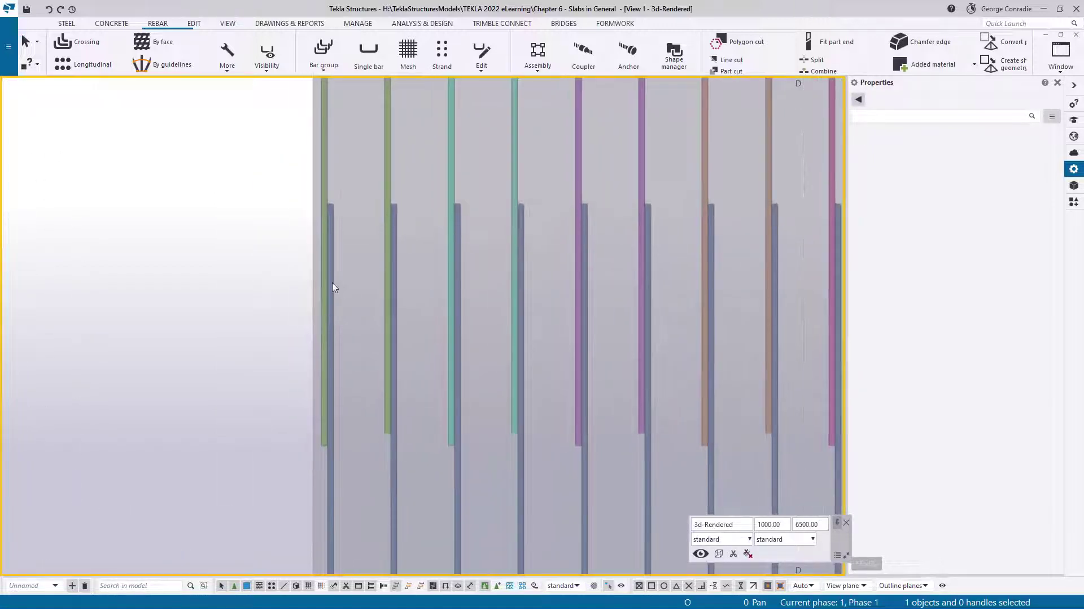
{"action": "key", "text": "f"}
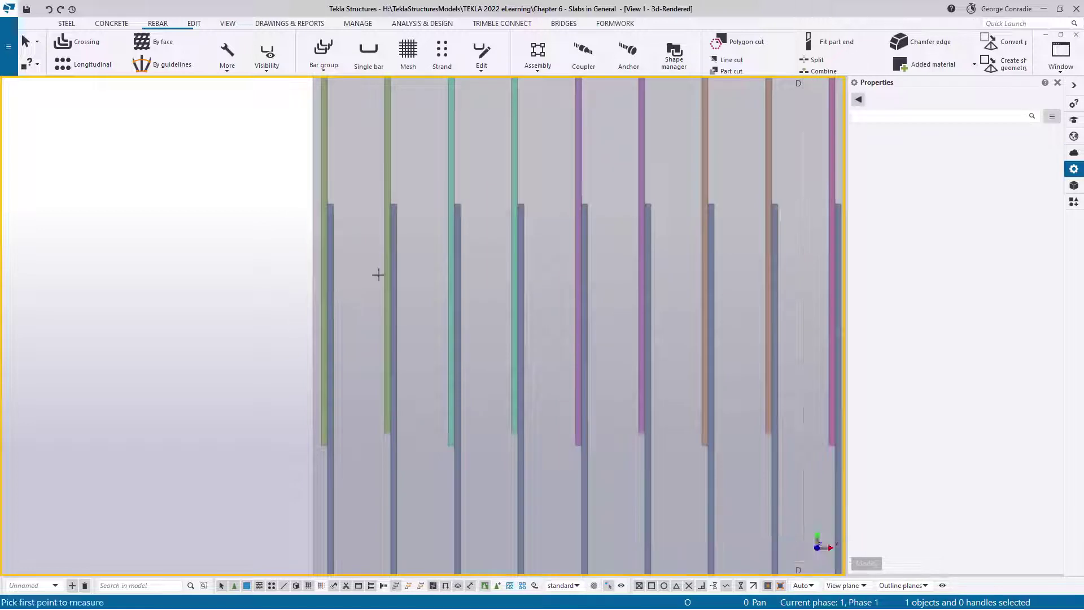
{"action": "left_click", "coordinate": [387, 433]}
{"action": "left_click", "coordinate": [394, 202]}
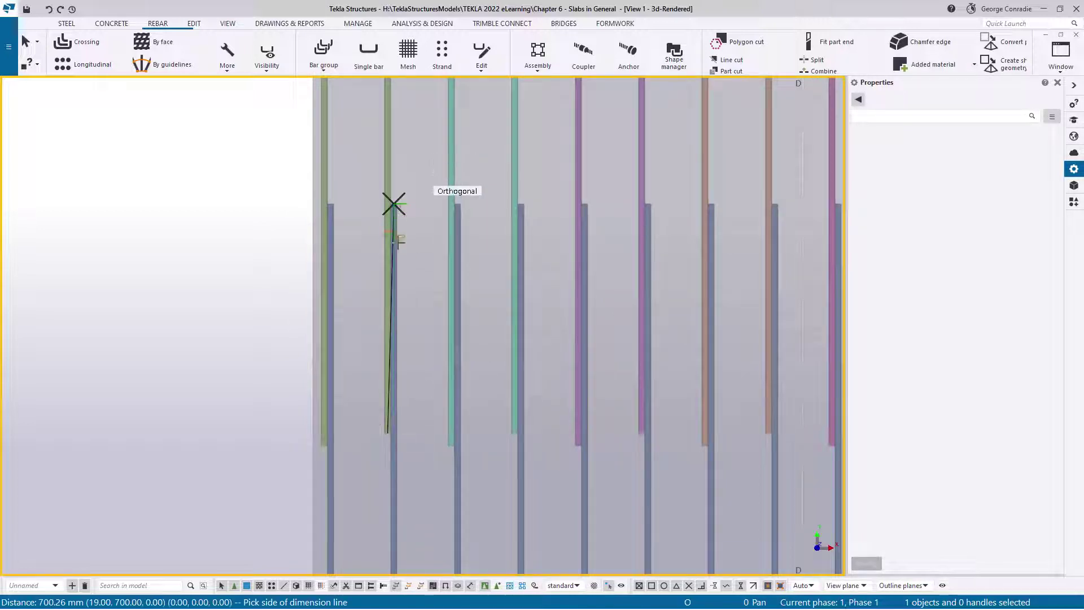
{"action": "left_click", "coordinate": [392, 303]}
Step: Measure the lap length of the first bar pair at the slab's shorter side, placing the dimension outside the slab
{"action": "left_click", "coordinate": [323, 445]}
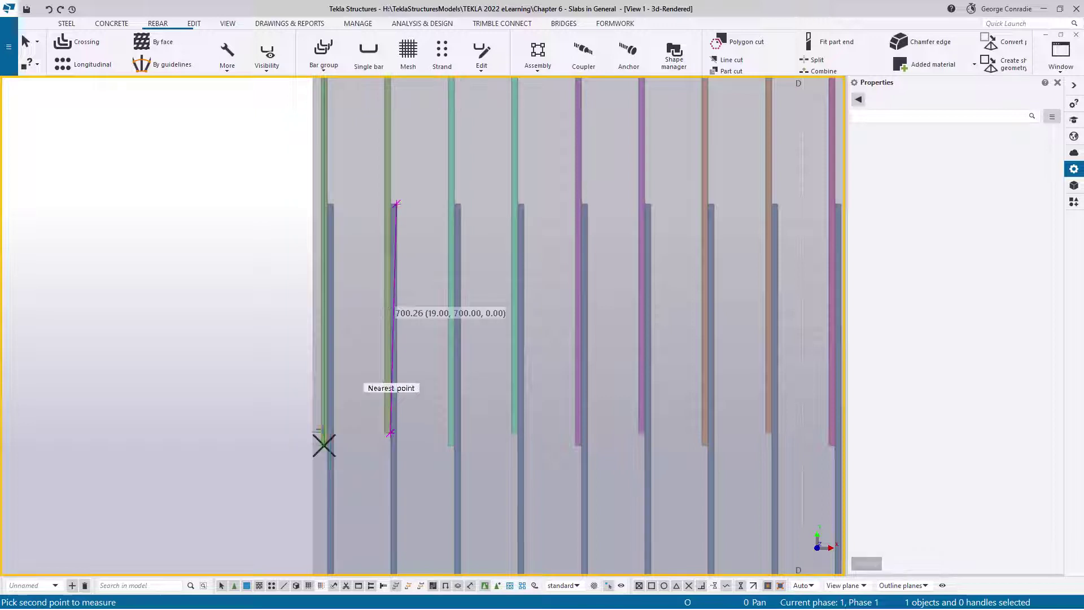
{"action": "left_click", "coordinate": [329, 204]}
{"action": "left_click", "coordinate": [218, 310]}
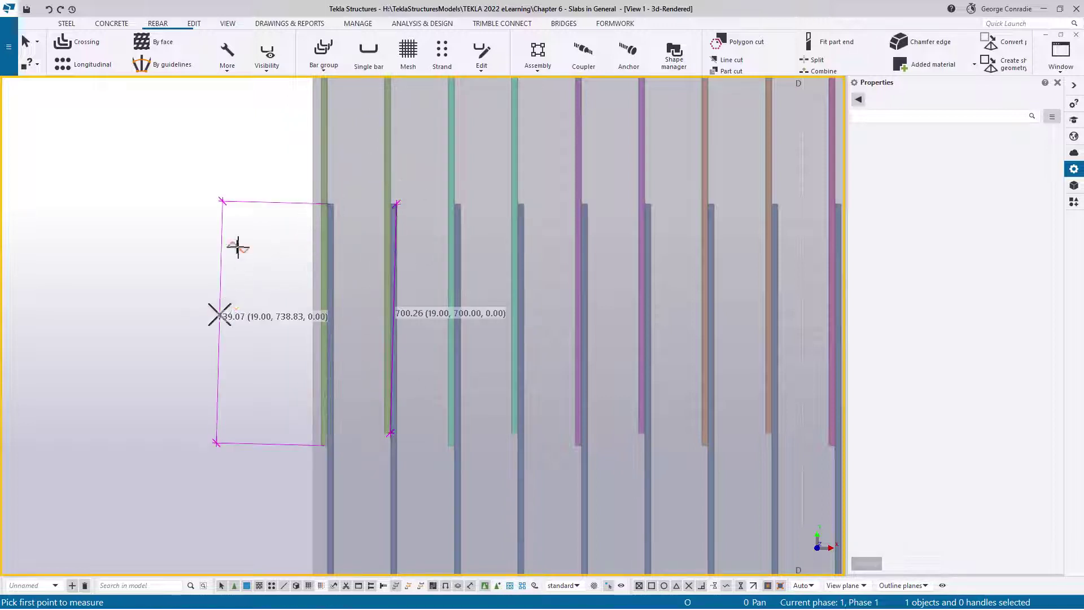
{"action": "right_click", "coordinate": [235, 244]}
{"action": "left_click", "coordinate": [265, 255]}
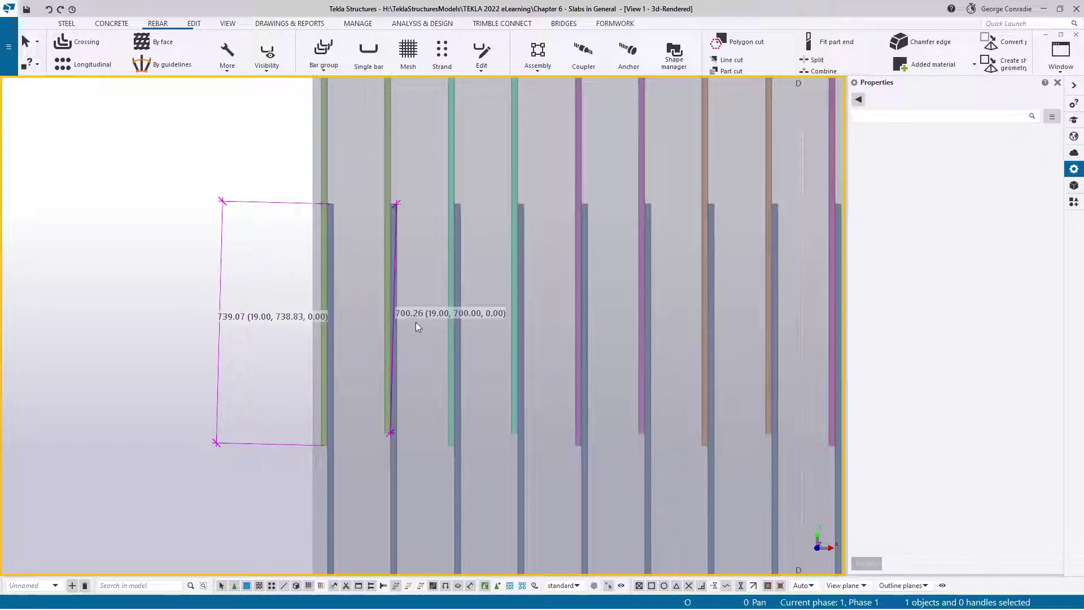
Step: Inspect the lap length and lapping properties of the rebar set's splitter
{"action": "left_click", "coordinate": [458, 261]}
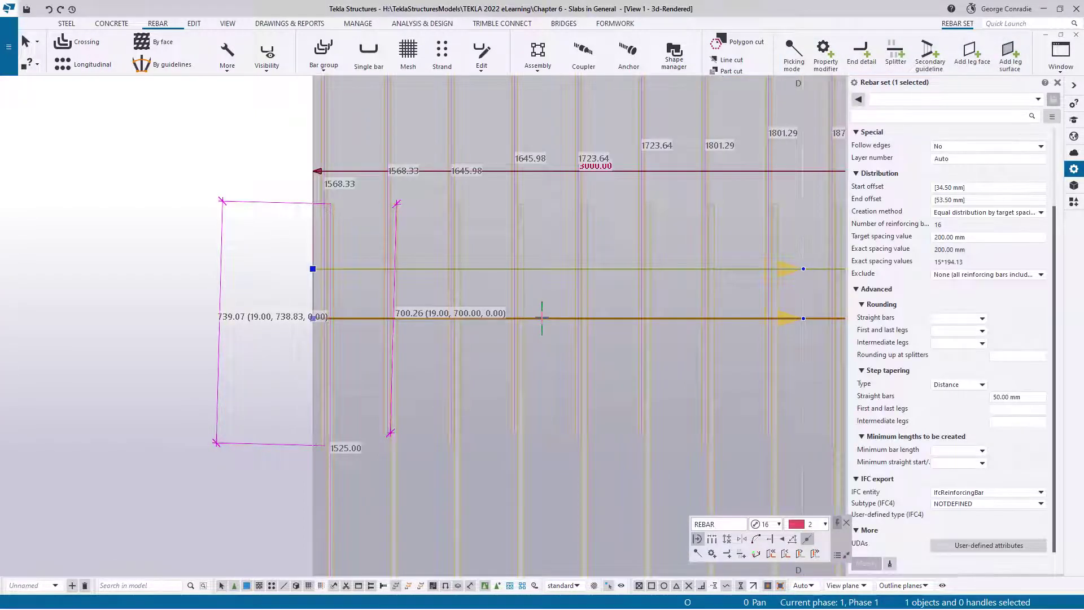
{"action": "left_click", "coordinate": [542, 318]}
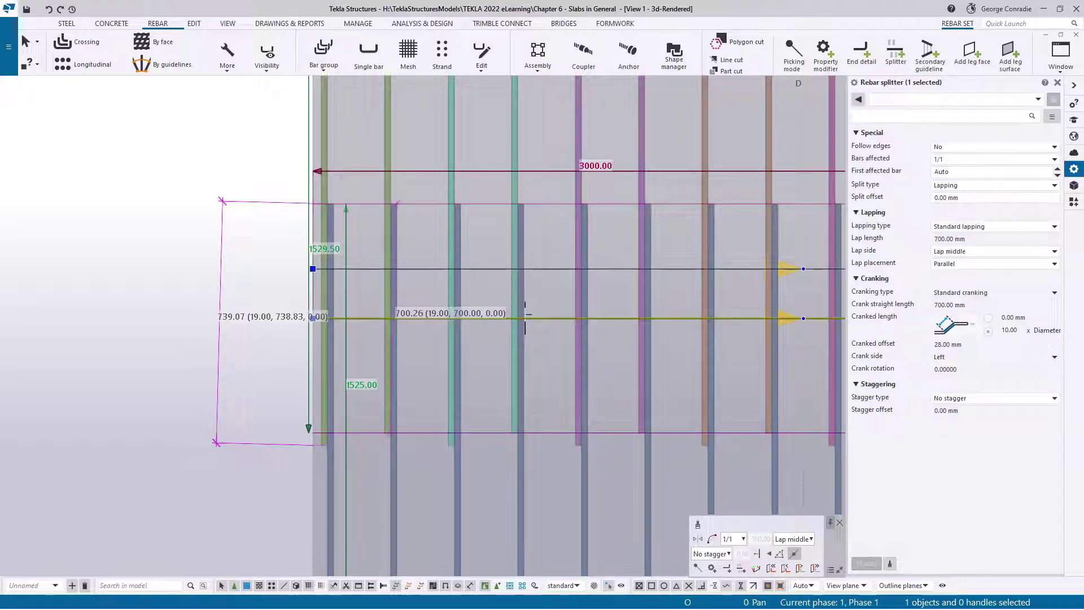
{"action": "key", "text": "Escape"}
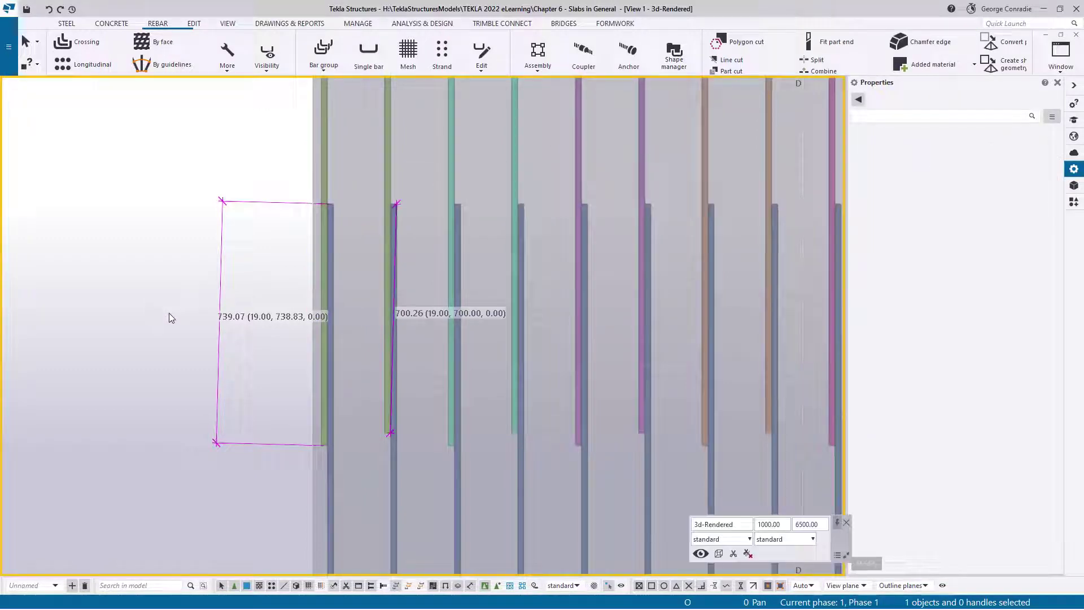
Step: Set the rebar set's step tapering distance for straight bars to 100 mm
{"action": "scroll", "coordinate": [531, 361], "scroll_direction": "down", "scroll_amount": 3}
{"action": "middle_click_drag", "start_coordinate": [656, 344], "coordinate": [448, 311]}
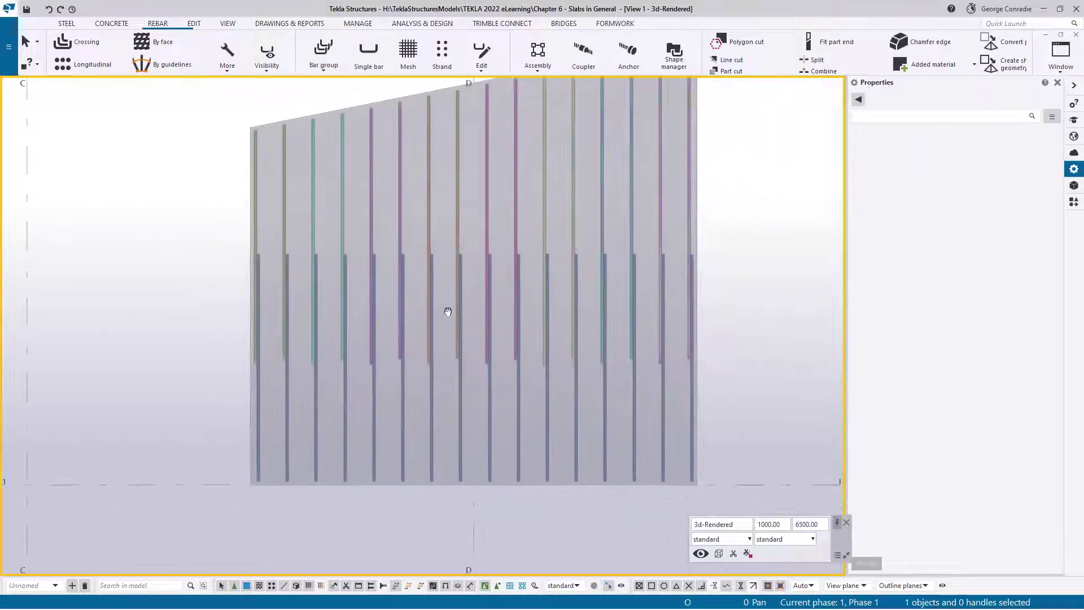
{"action": "left_click", "coordinate": [517, 305]}
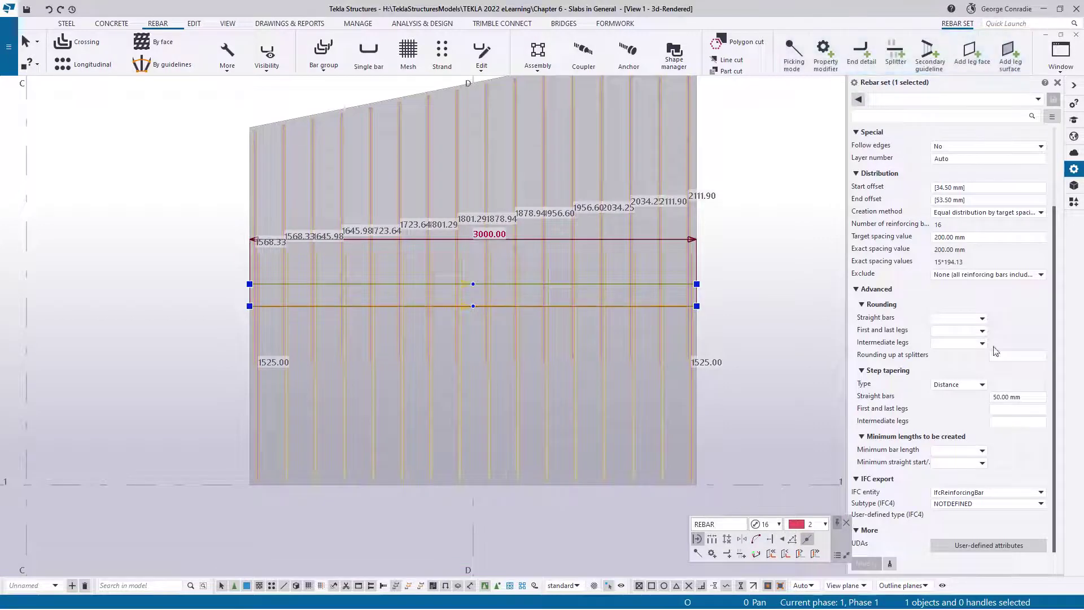
{"action": "left_click", "coordinate": [1014, 397]}
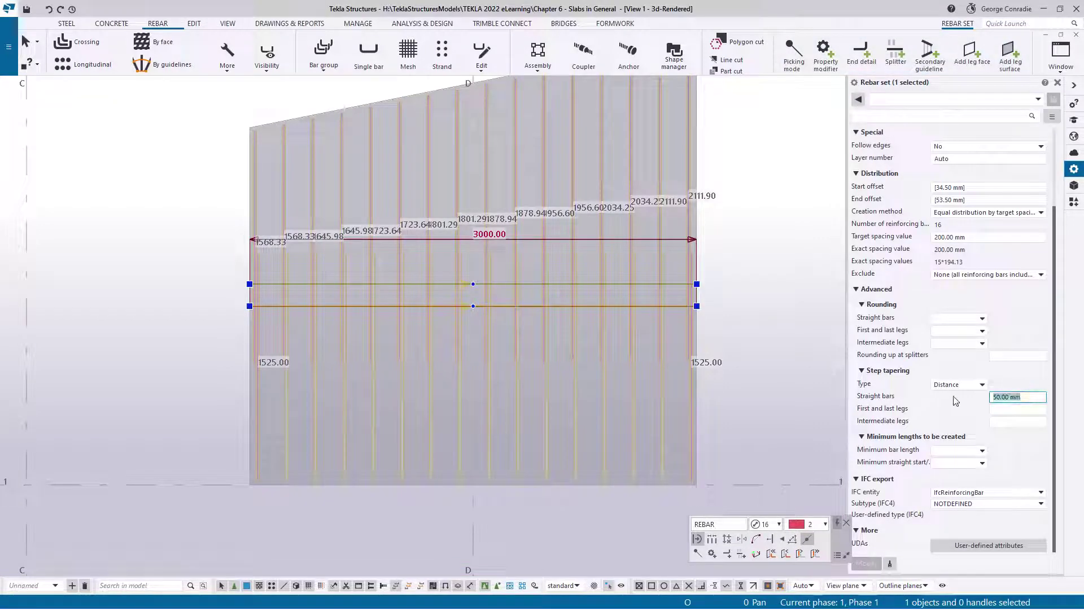
{"action": "type", "text": "100"}
{"action": "key", "text": "Return"}
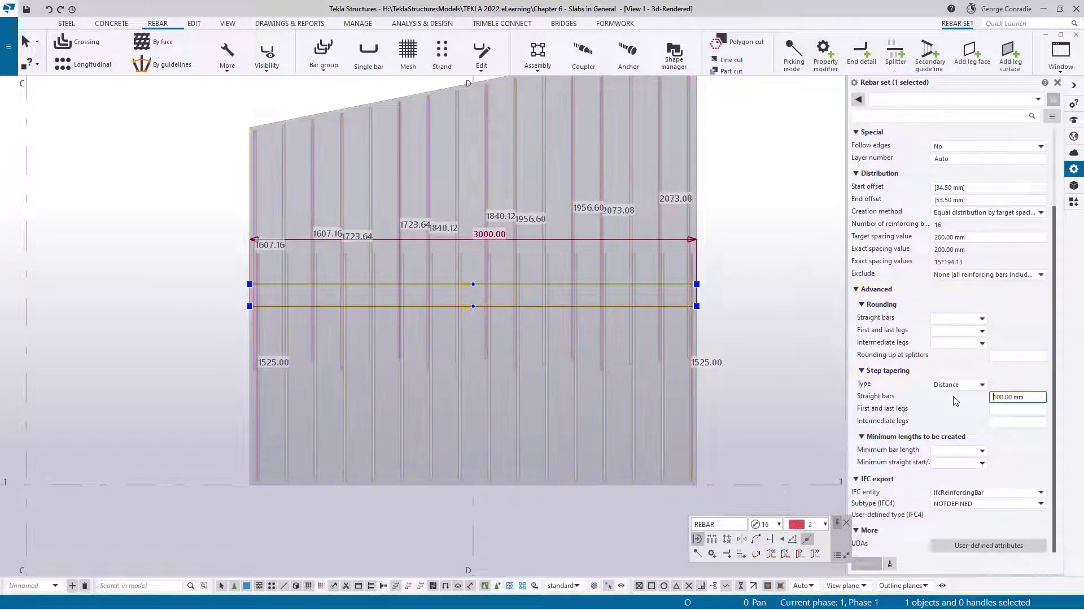
{"action": "left_click", "coordinate": [197, 297]}
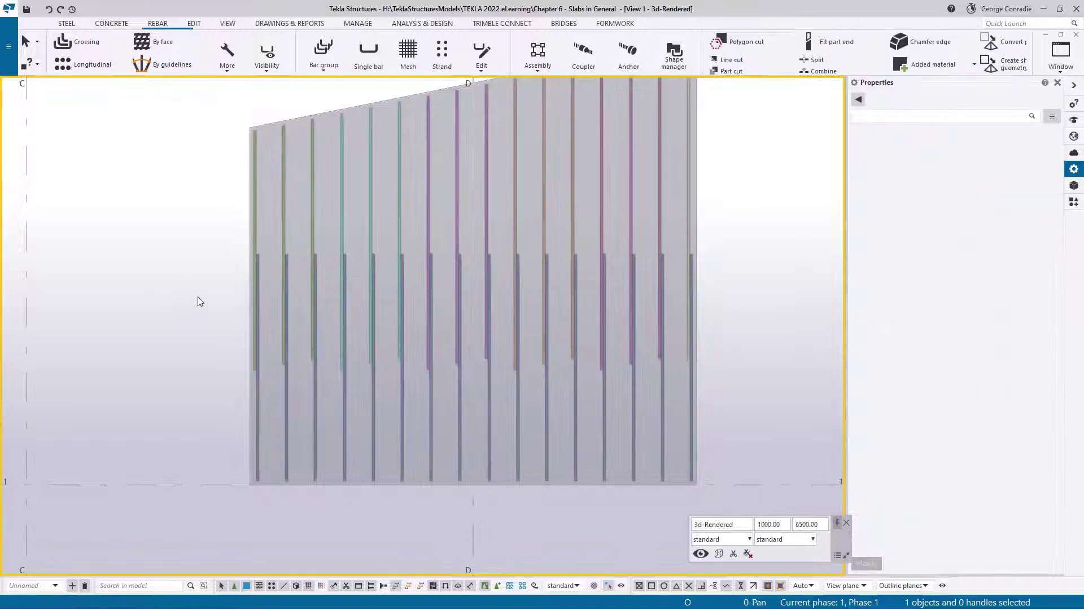
Step: Measure the lap length of the third bar pair from the slab's shorter side
{"action": "scroll", "coordinate": [310, 276], "scroll_direction": "up", "scroll_amount": 3}
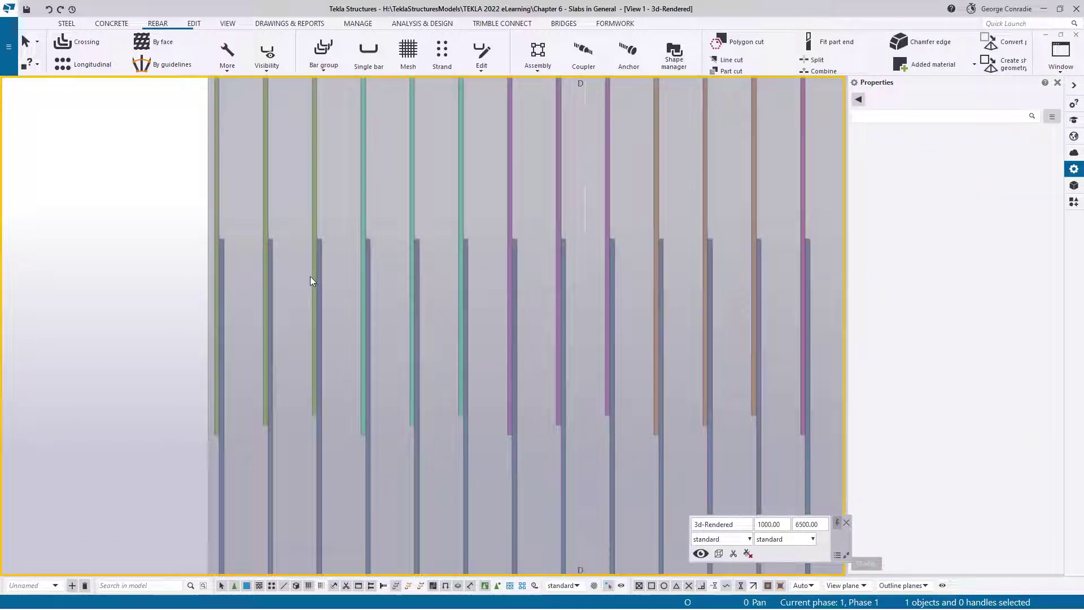
{"action": "key", "text": "f"}
{"action": "left_click", "coordinate": [314, 414]}
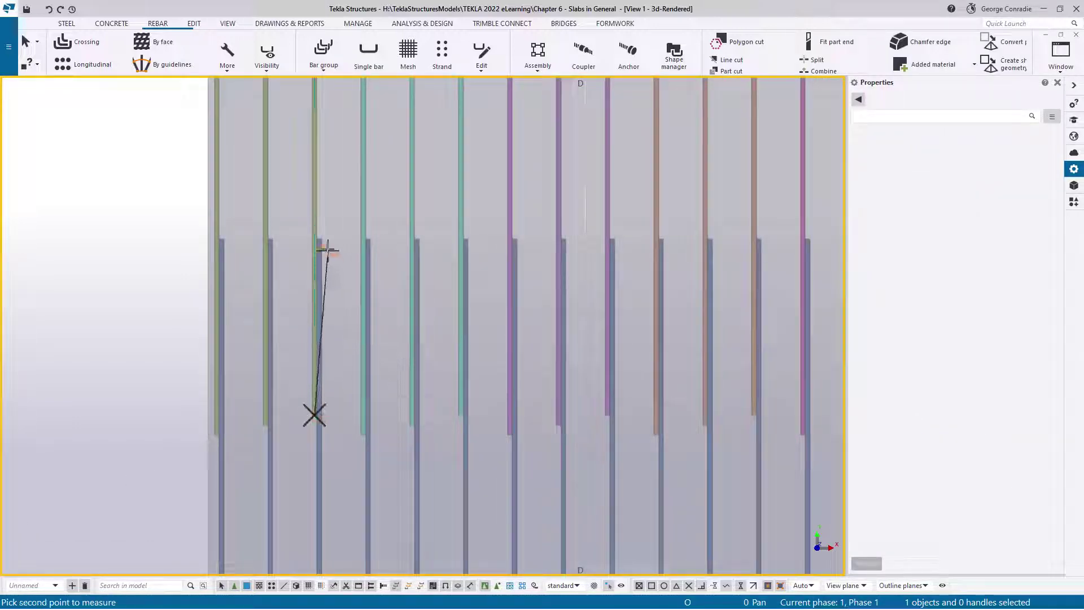
{"action": "left_click", "coordinate": [319, 239]}
{"action": "left_click", "coordinate": [329, 319]}
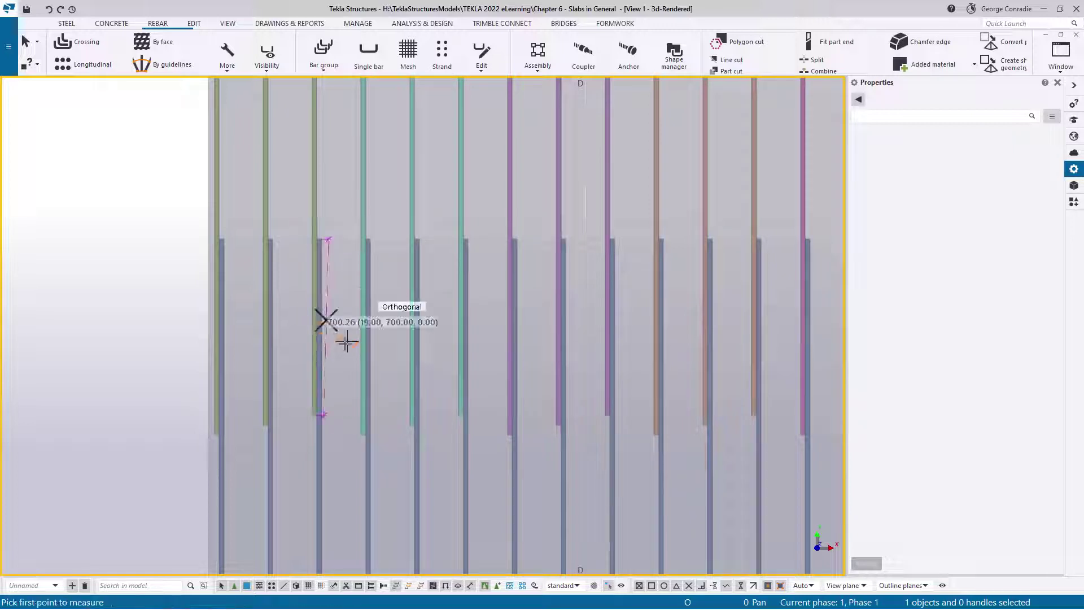
Step: Measure the lap lengths of the second and first bar pairs, placing both dimensions outside the slab's shorter side
{"action": "left_click", "coordinate": [265, 424]}
{"action": "left_click", "coordinate": [268, 239]}
{"action": "left_click", "coordinate": [121, 305]}
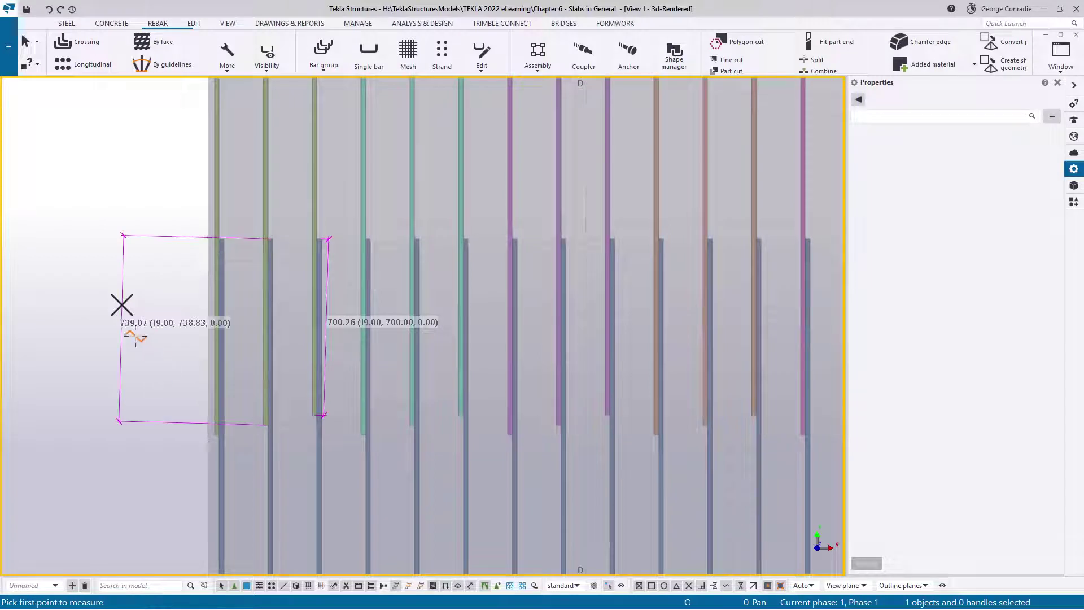
{"action": "left_click", "coordinate": [216, 434]}
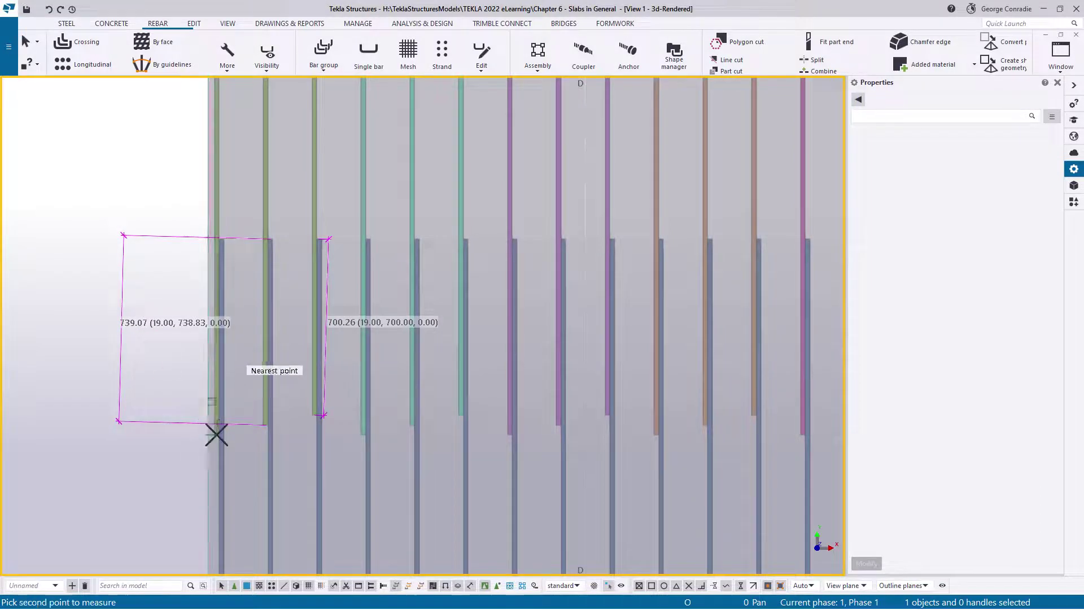
{"action": "left_click", "coordinate": [221, 239]}
{"action": "left_click", "coordinate": [116, 393]}
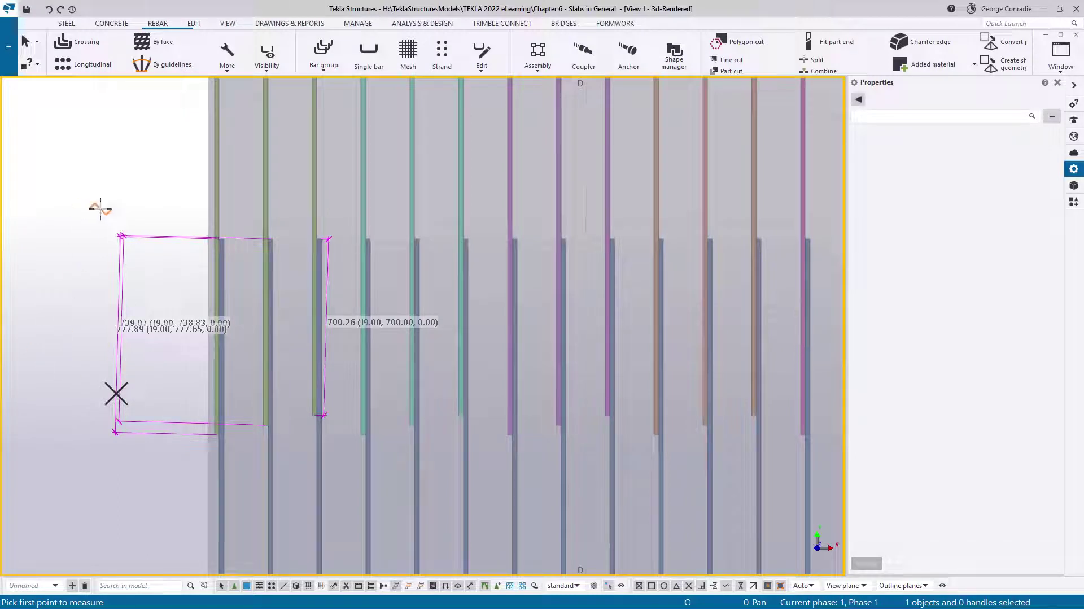
{"action": "right_click", "coordinate": [172, 165]}
{"action": "left_click", "coordinate": [189, 178]}
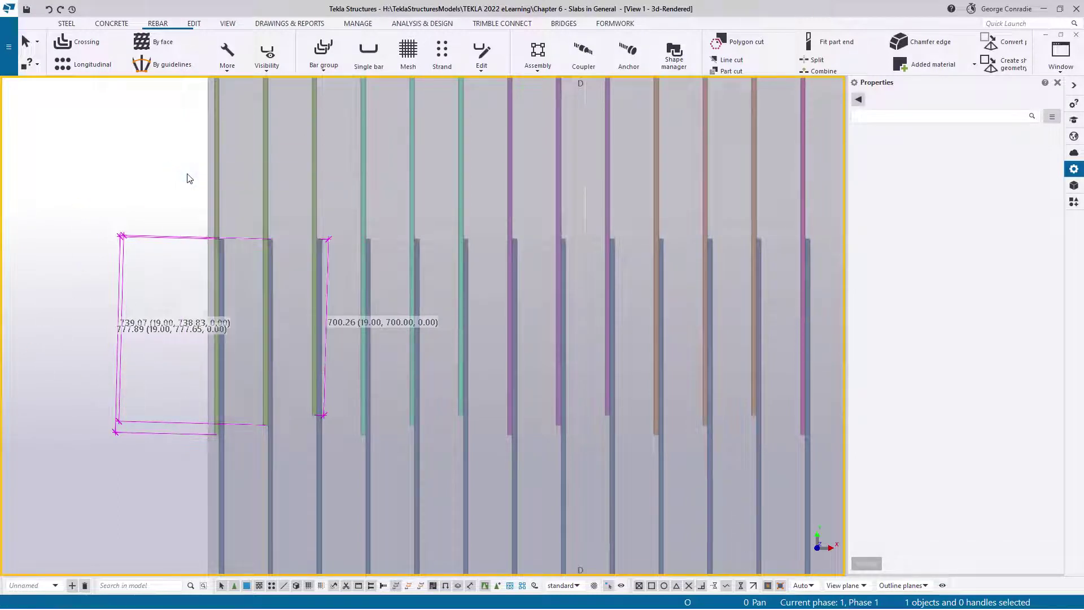
Step: Change the rebar set's step tapering type to Number of bars with a value of 5 and apply it
{"action": "scroll", "coordinate": [418, 329], "scroll_direction": "down", "scroll_amount": 2}
{"action": "middle_click_drag", "start_coordinate": [492, 344], "coordinate": [329, 298]}
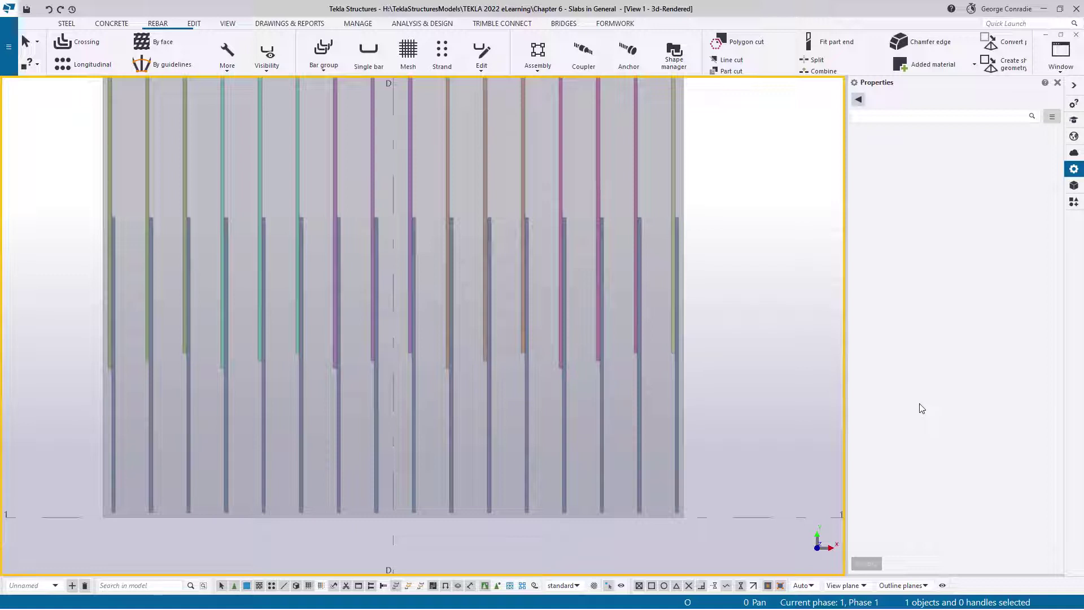
{"action": "scroll", "coordinate": [747, 404], "scroll_direction": "down", "scroll_amount": 3}
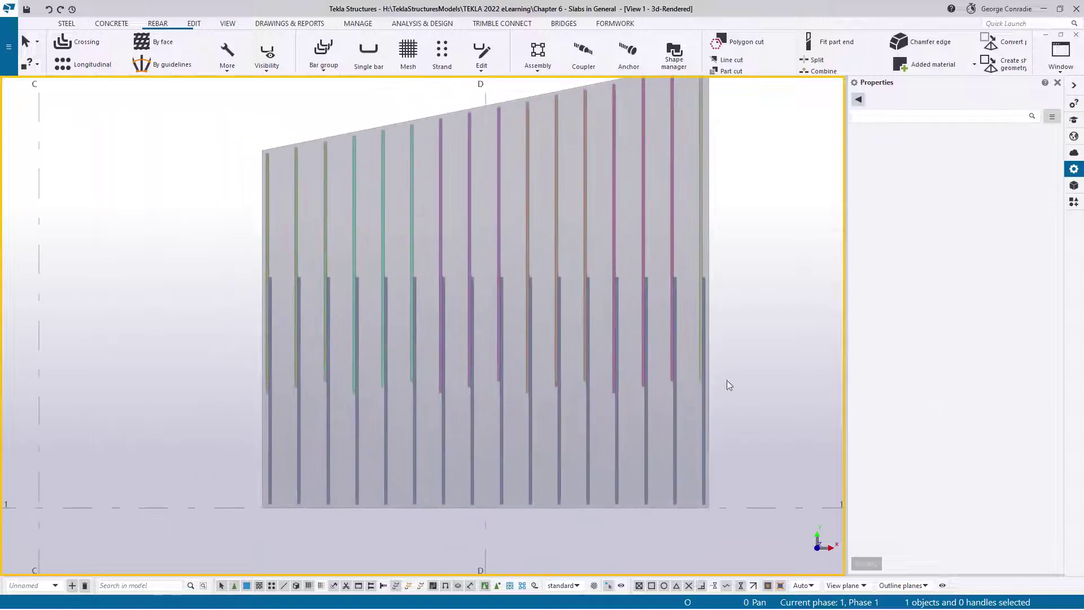
{"action": "left_click", "coordinate": [620, 346]}
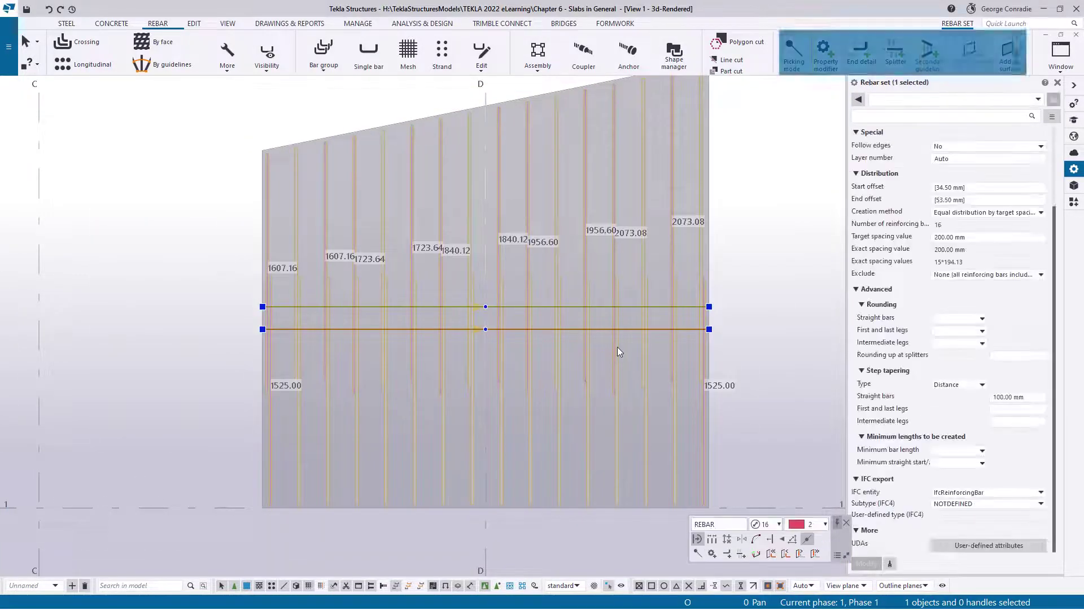
{"action": "left_click", "coordinate": [958, 384]}
{"action": "left_click", "coordinate": [958, 427]}
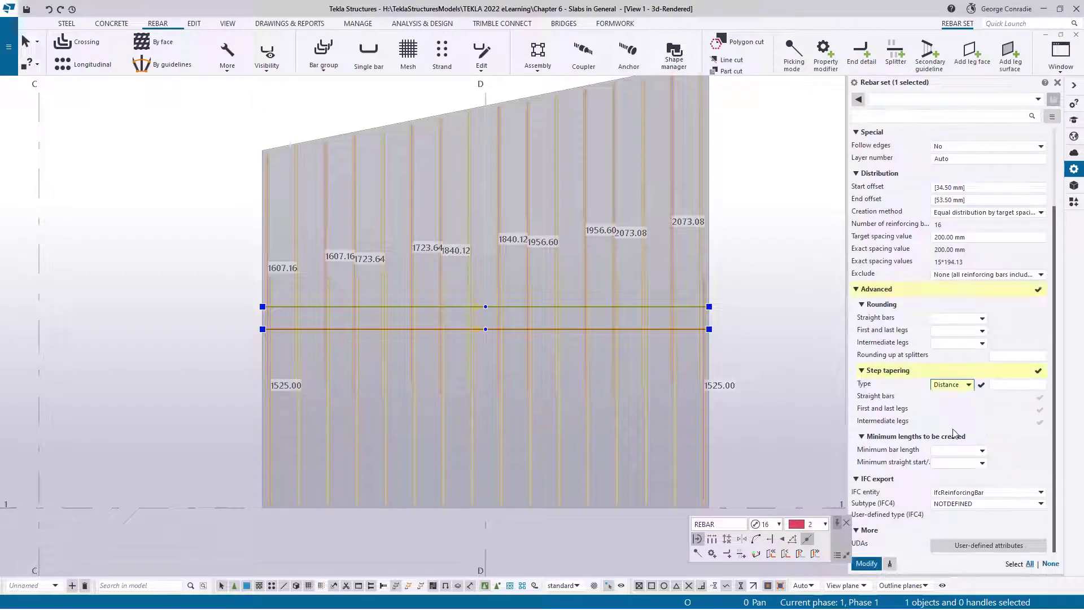
{"action": "left_click", "coordinate": [1004, 385]}
{"action": "type", "text": "5"}
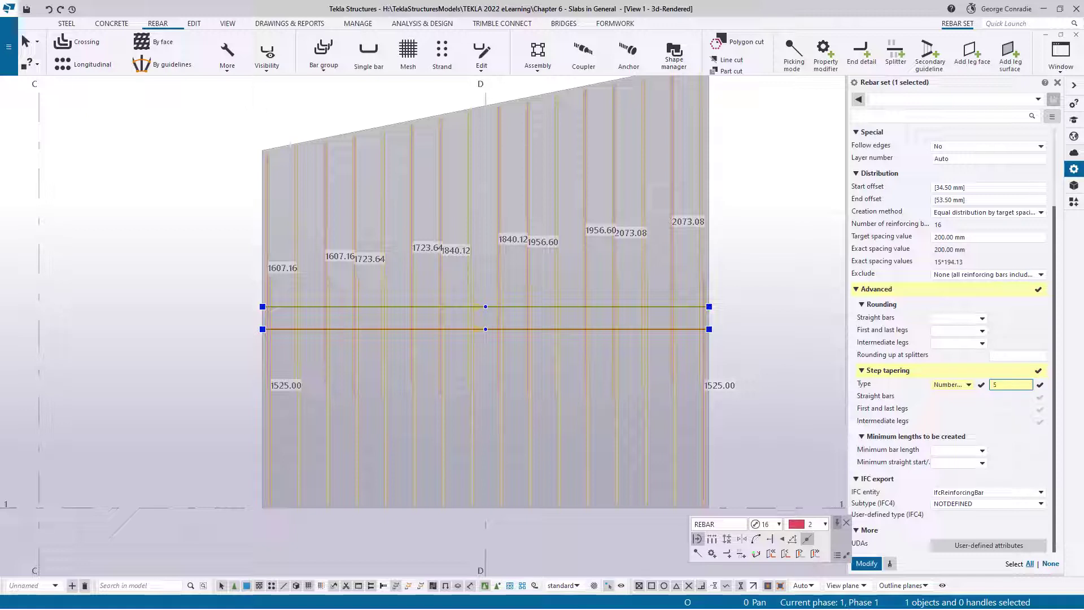
{"action": "key", "text": "Return"}
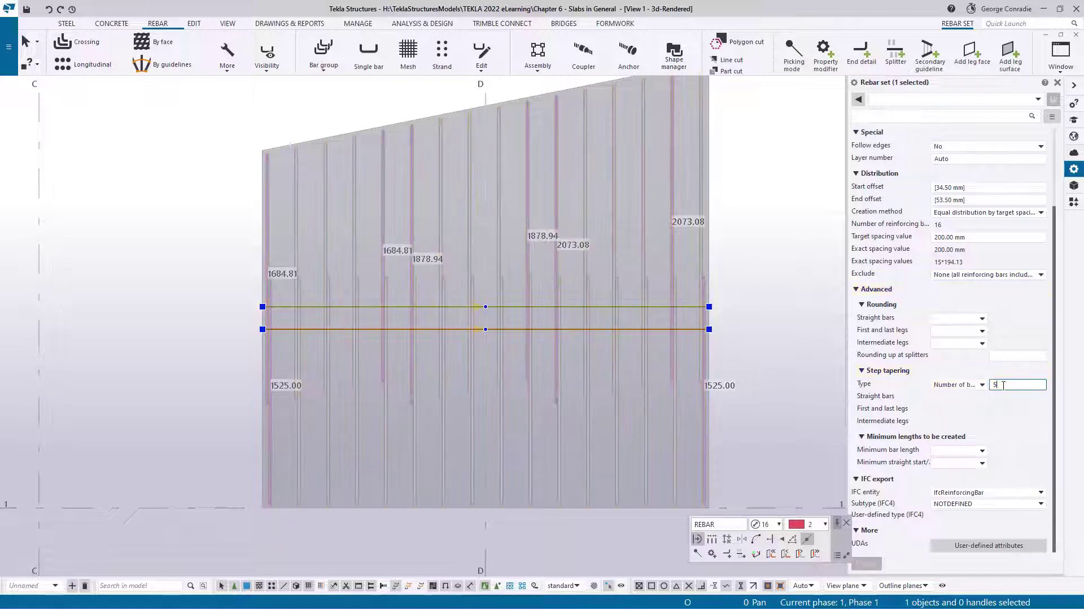
{"action": "left_click", "coordinate": [816, 349]}
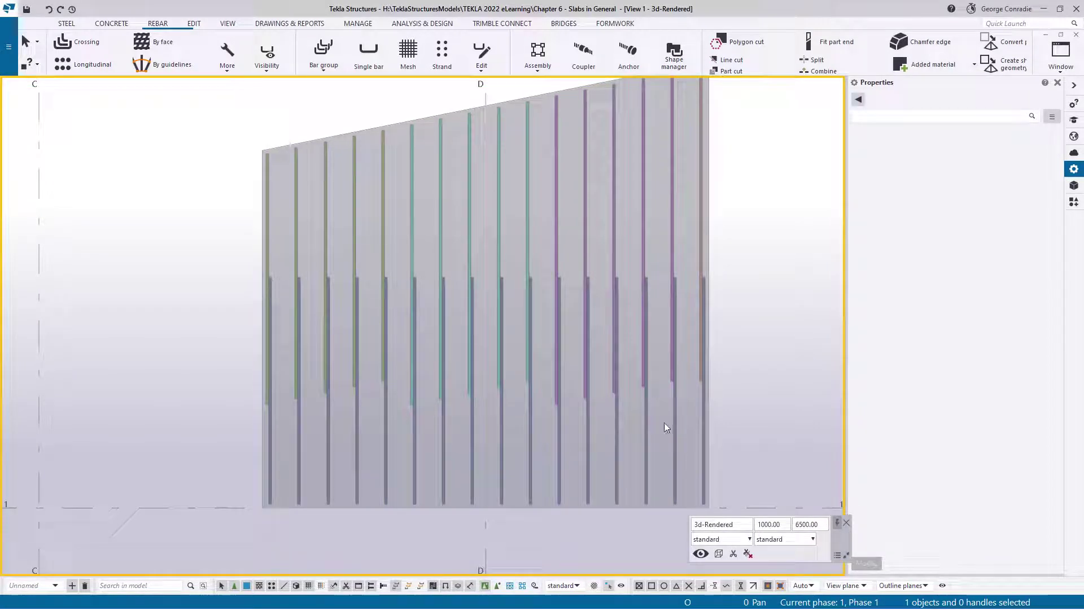
Step: Inquire the tapered slab's rebar set and review bar quantities and lengths in its bending list
{"action": "middle_click_drag", "start_coordinate": [509, 343], "coordinate": [476, 349]}
{"action": "left_click", "coordinate": [505, 345]}
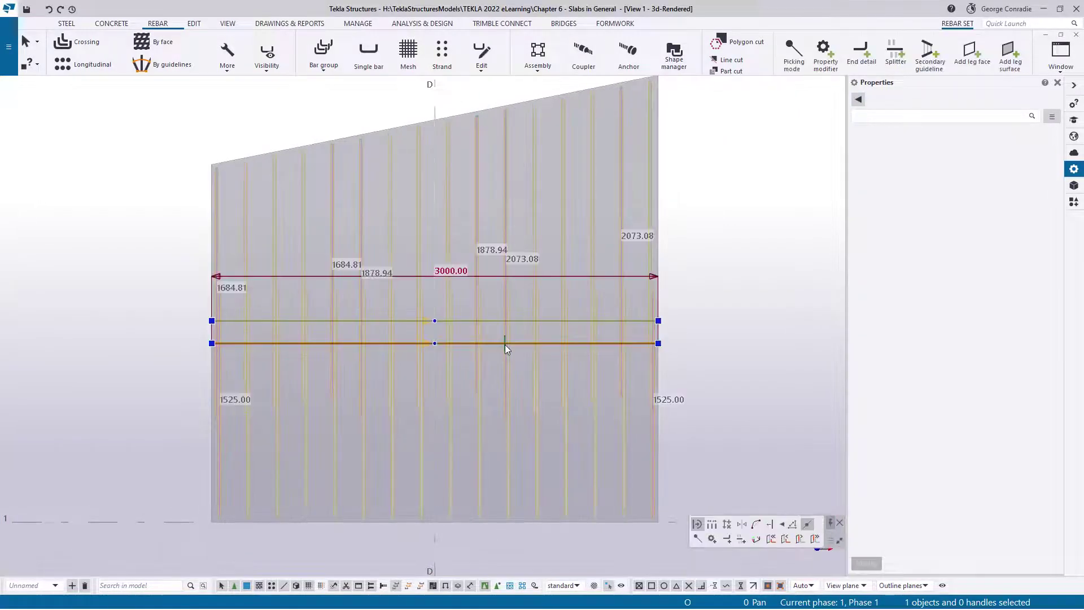
{"action": "right_click", "coordinate": [505, 344]}
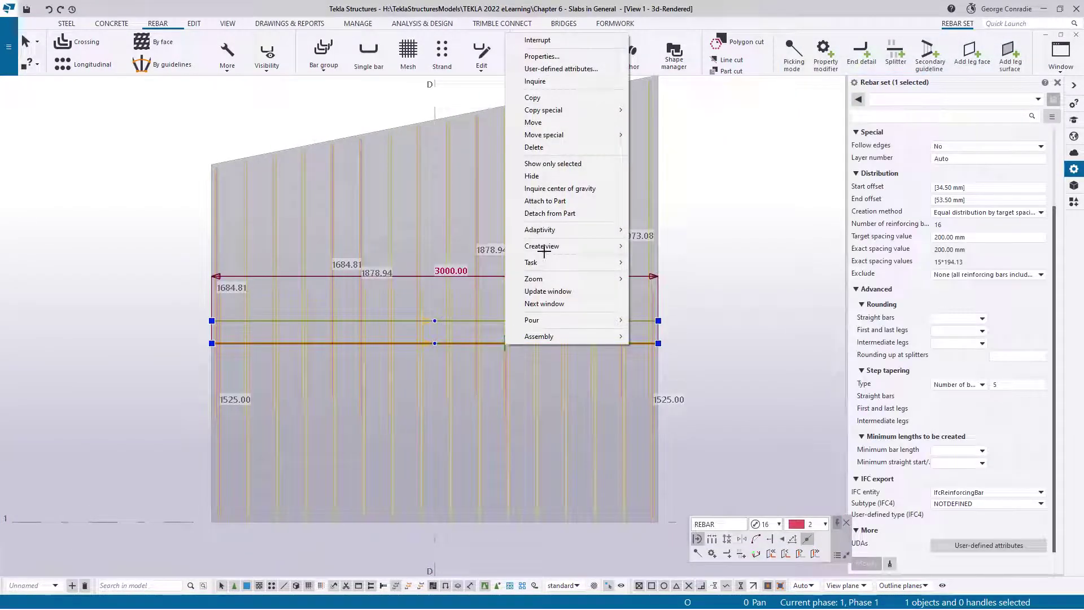
{"action": "left_click", "coordinate": [536, 81]}
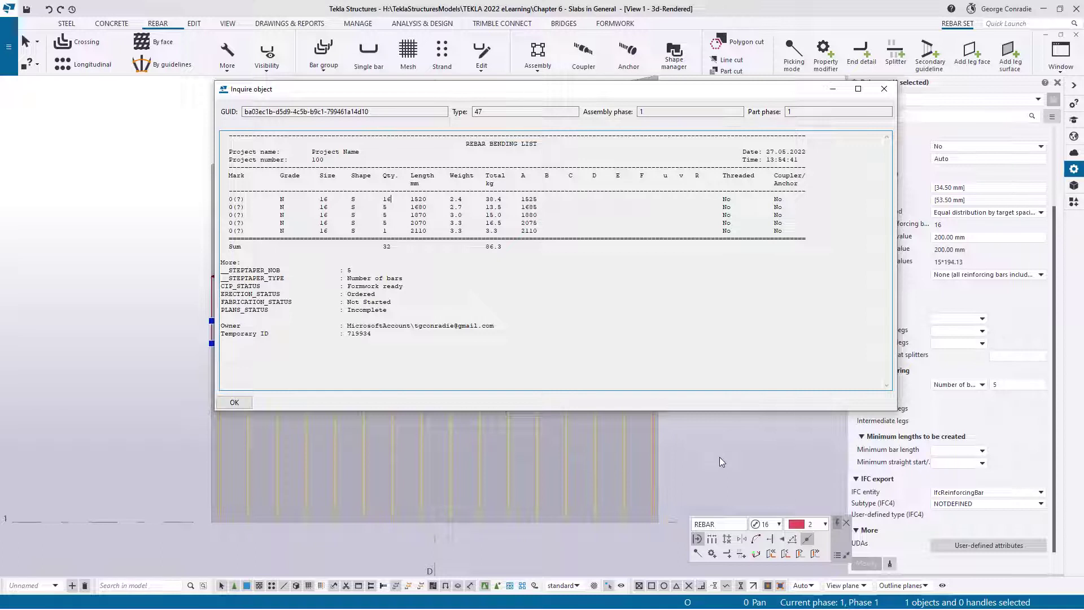
{"action": "left_click", "coordinate": [391, 222]}
{"action": "left_click", "coordinate": [884, 88]}
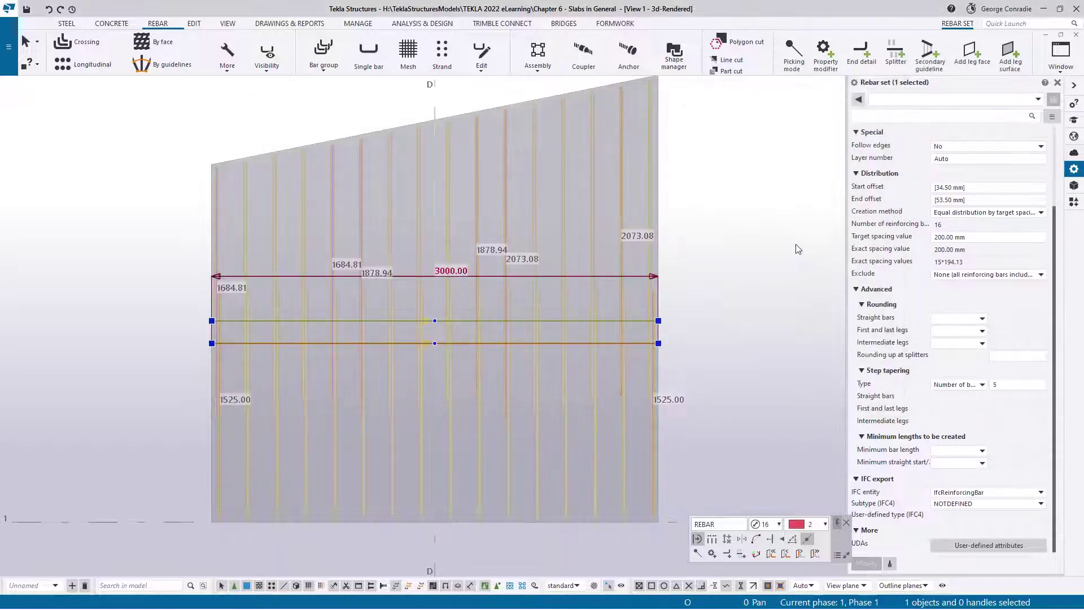
{"action": "left_click", "coordinate": [701, 306]}
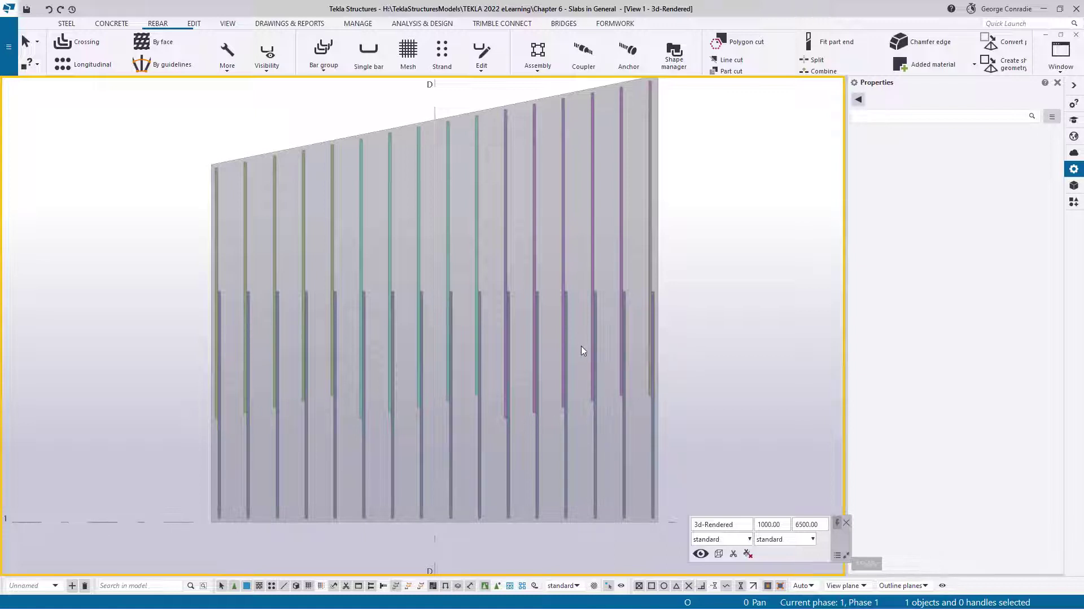
Step: Fit the work area to the entire model, then to the trapezoidal slab centred on gridline 3
{"action": "scroll", "coordinate": [580, 350], "scroll_direction": "down", "scroll_amount": 1}
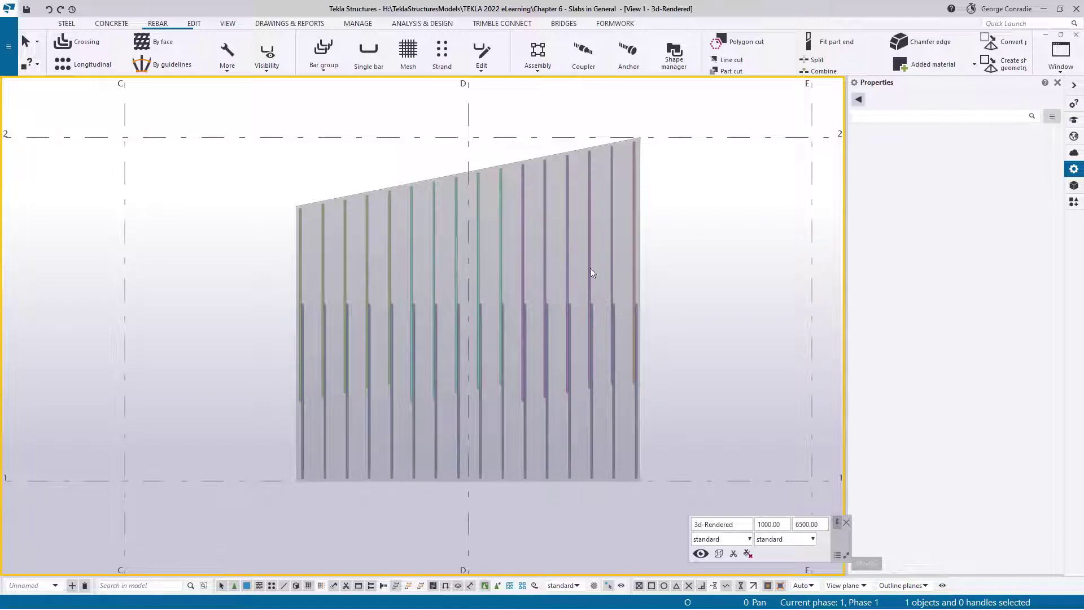
{"action": "middle_click_drag", "start_coordinate": [583, 267], "coordinate": [577, 269]}
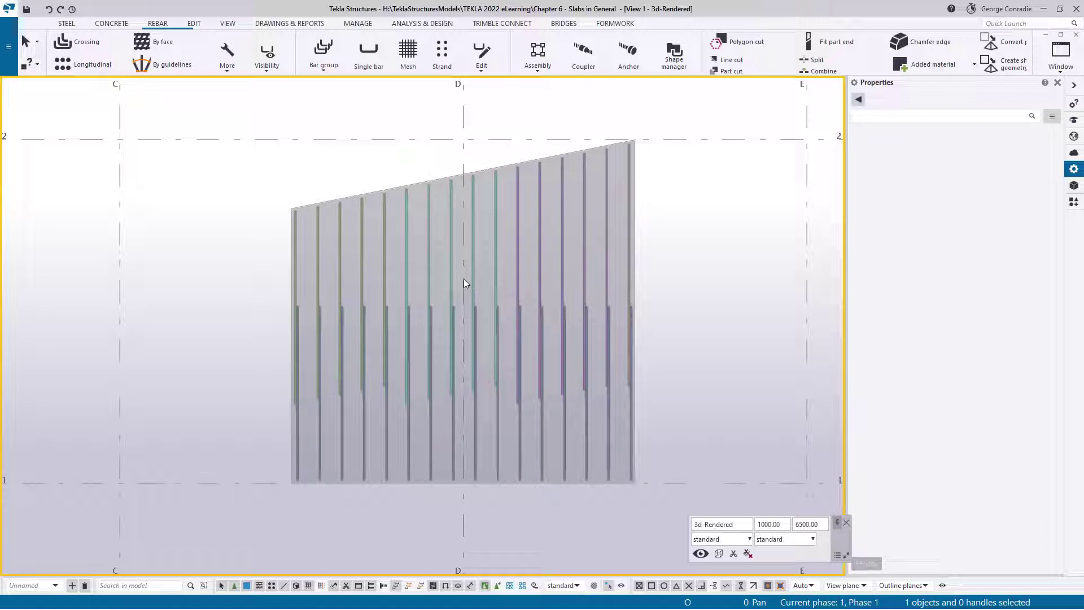
{"action": "right_click", "coordinate": [716, 282]}
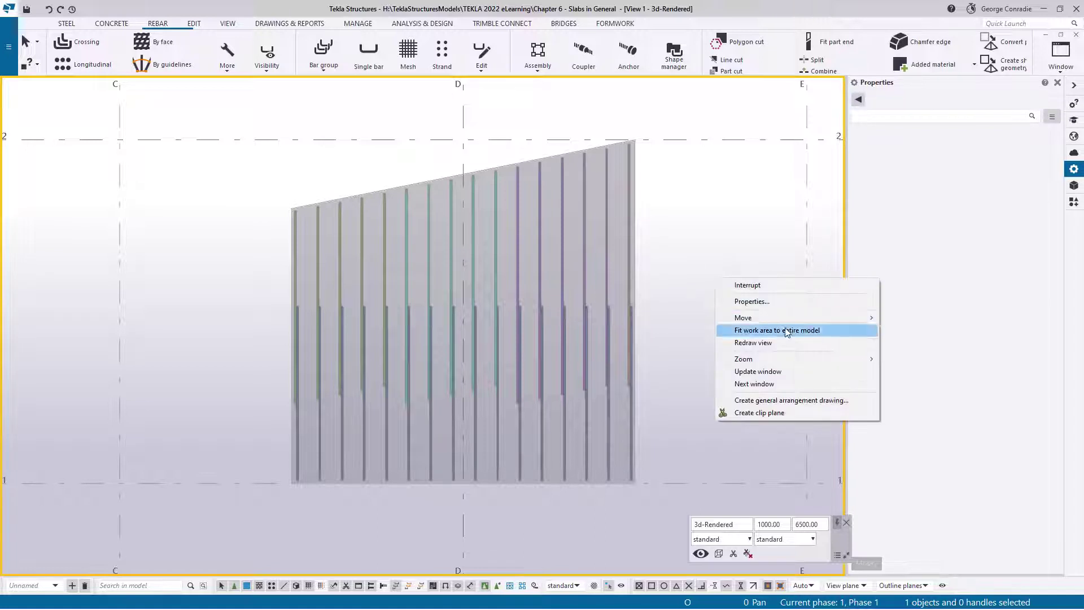
{"action": "left_click", "coordinate": [786, 336]}
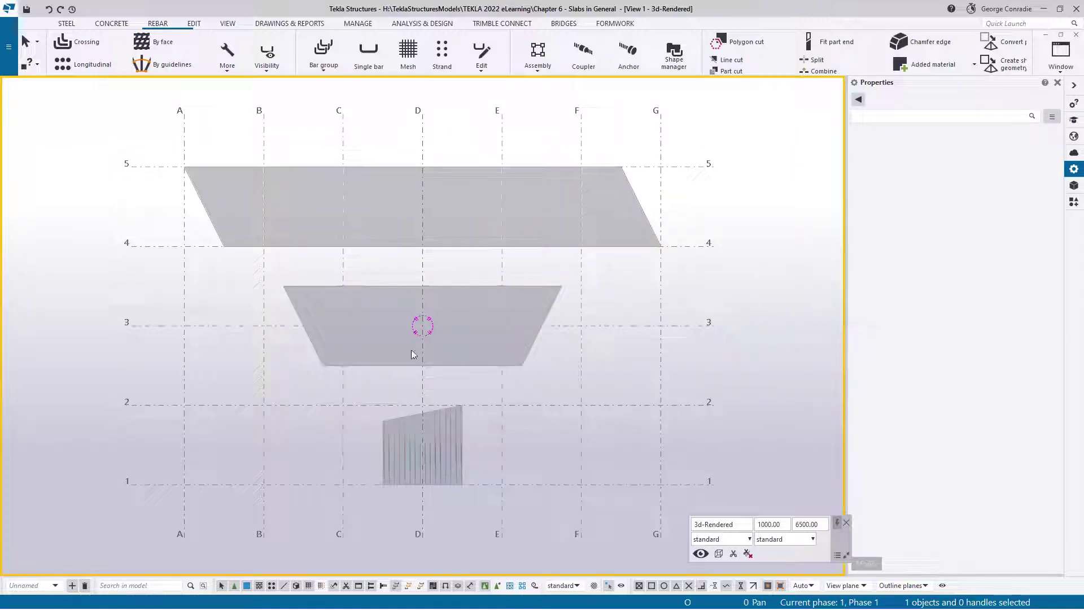
{"action": "left_click_drag", "start_coordinate": [273, 274], "coordinate": [573, 385]}
{"action": "right_click", "coordinate": [603, 353]}
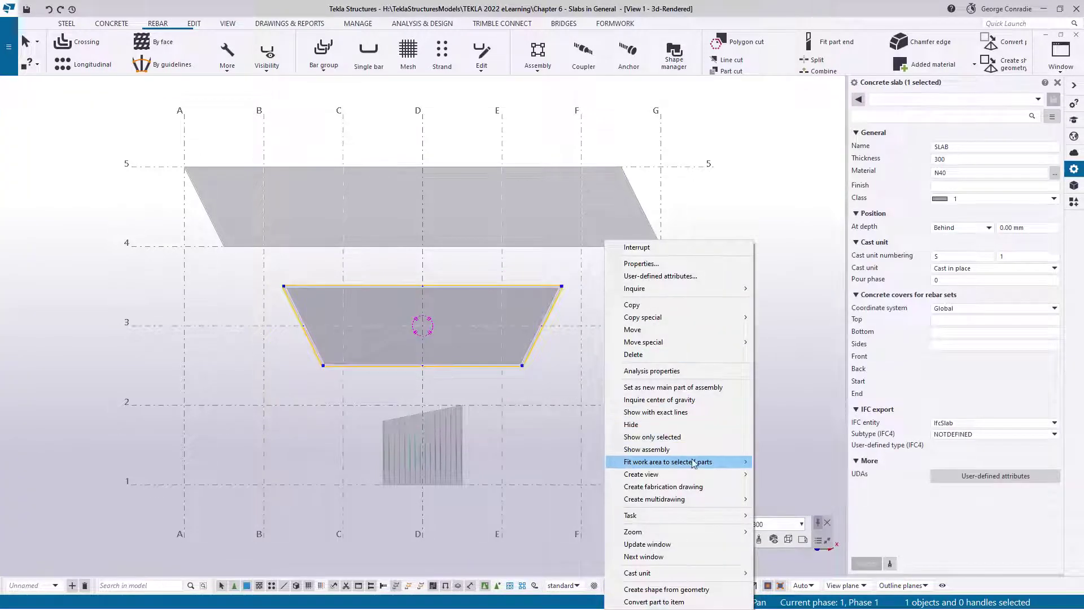
{"action": "mouse_move", "coordinate": [695, 462]}
{"action": "left_click", "coordinate": [804, 474]}
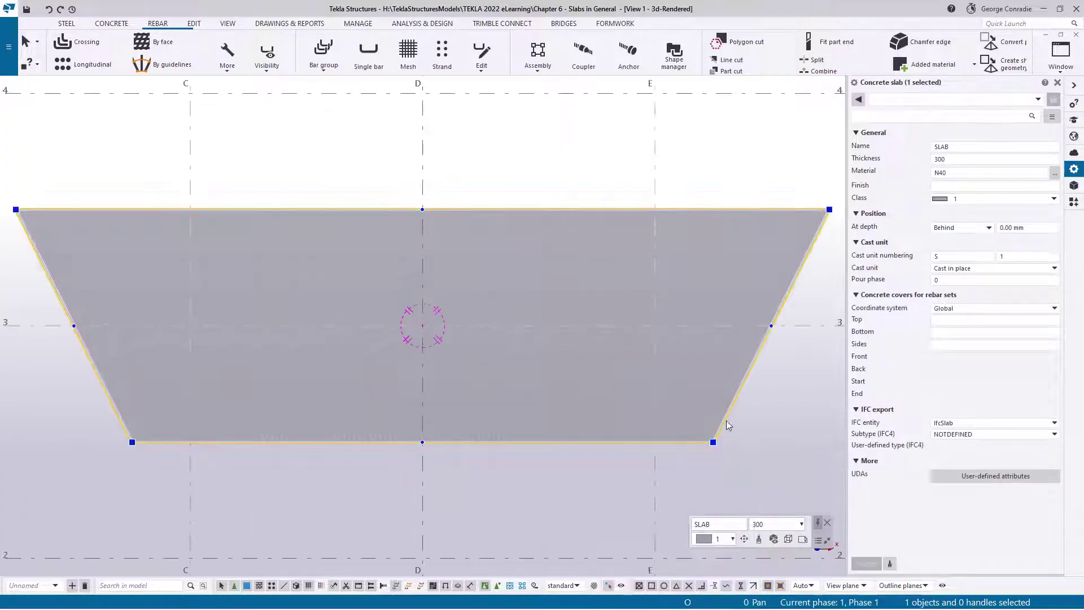
{"action": "left_click", "coordinate": [569, 473]}
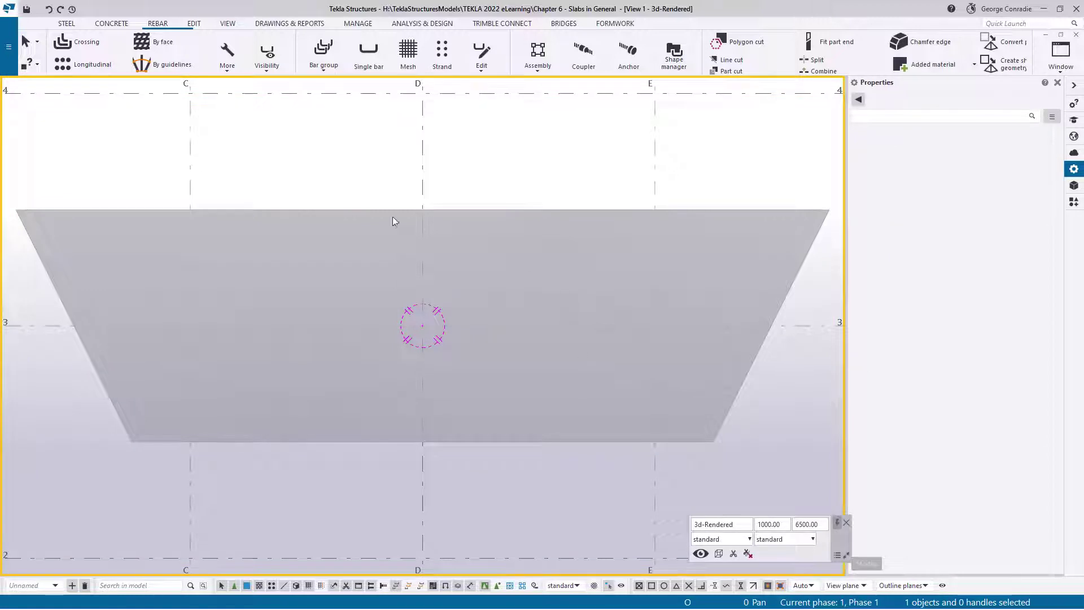
Step: Create a rebar set by face on the trapezoidal slab using the standard properties with grade N, size 16 main bars
{"action": "left_click", "coordinate": [164, 42]}
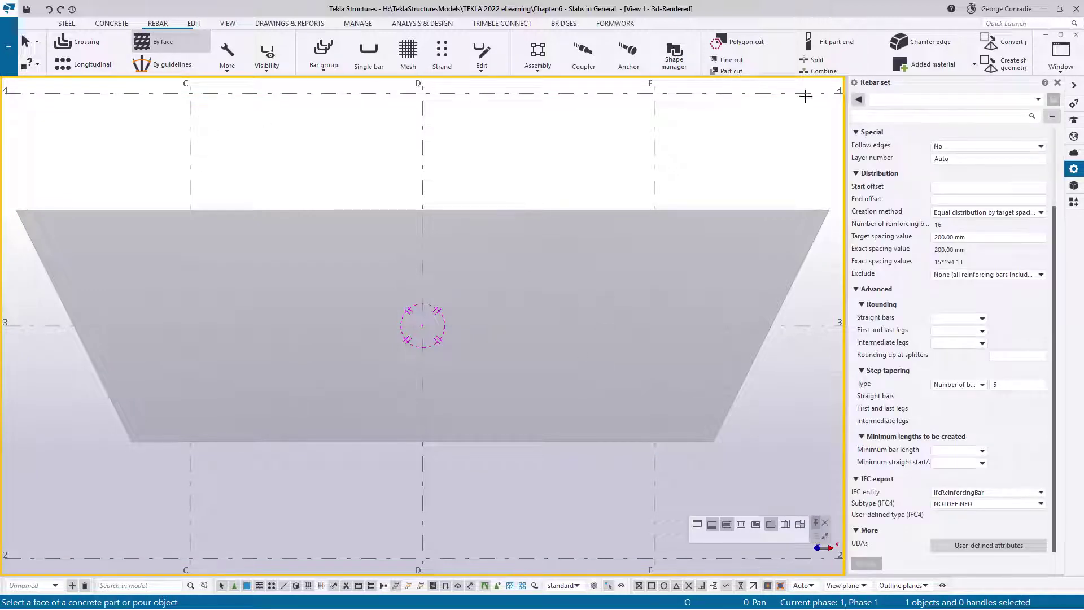
{"action": "left_click", "coordinate": [896, 100]}
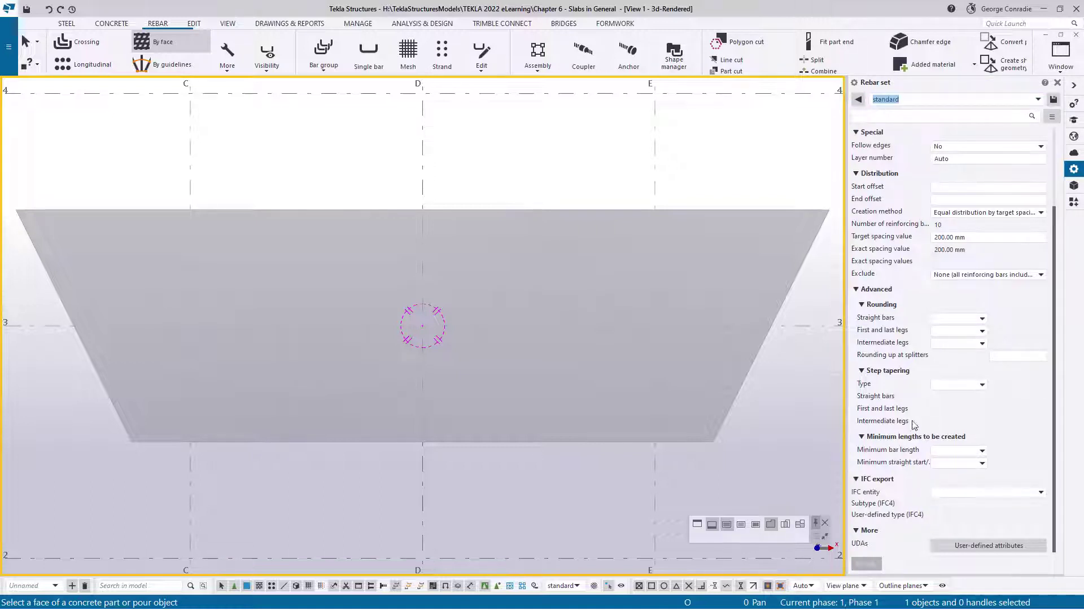
{"action": "scroll", "coordinate": [908, 345], "scroll_direction": "up", "scroll_amount": 3}
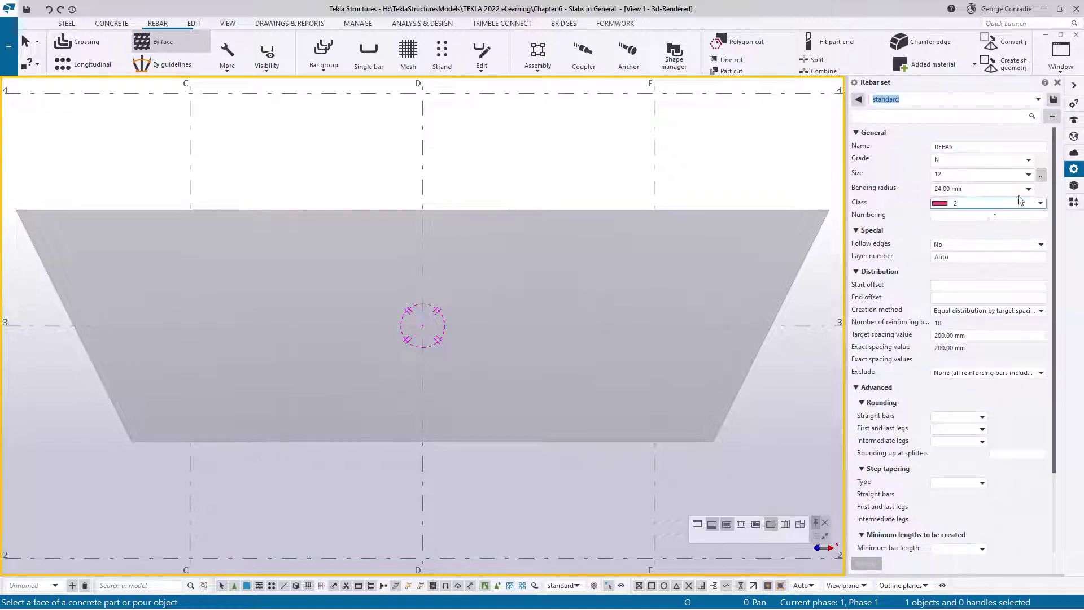
{"action": "left_click", "coordinate": [1041, 174]}
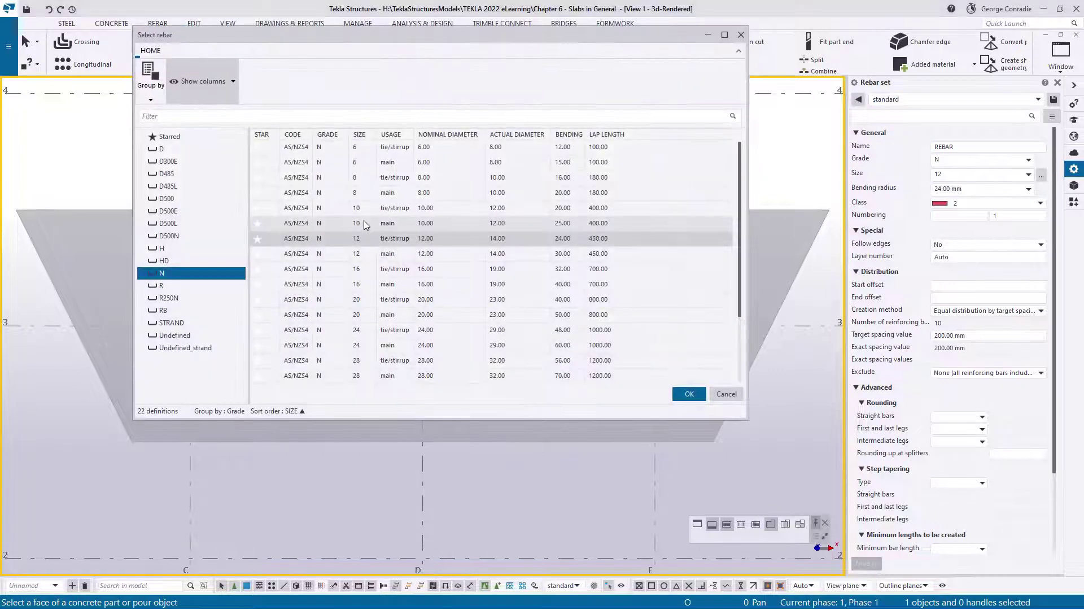
{"action": "left_click", "coordinate": [368, 284]}
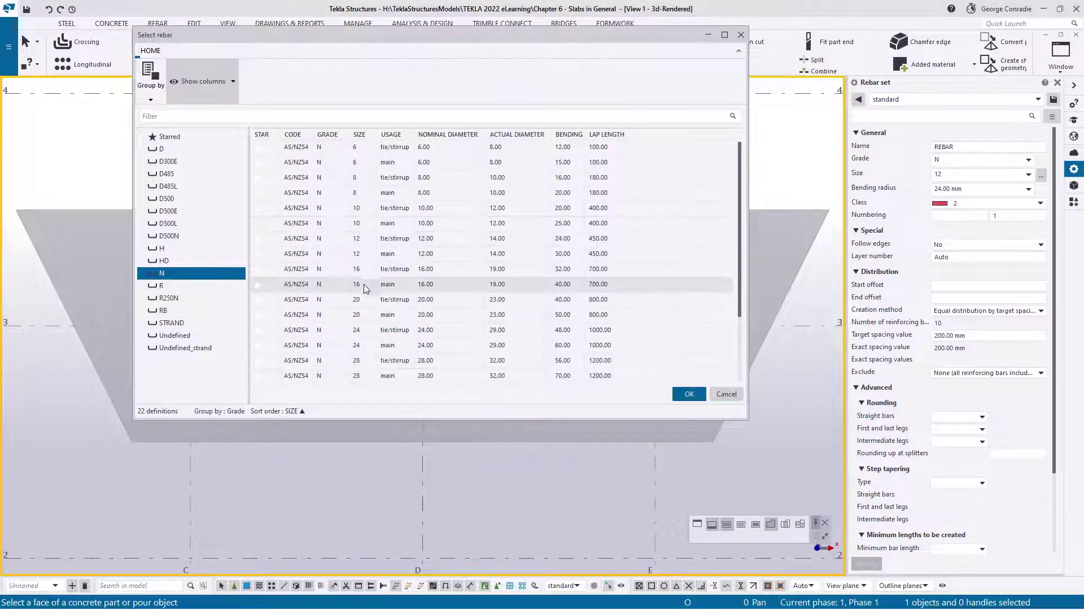
{"action": "left_click", "coordinate": [690, 397]}
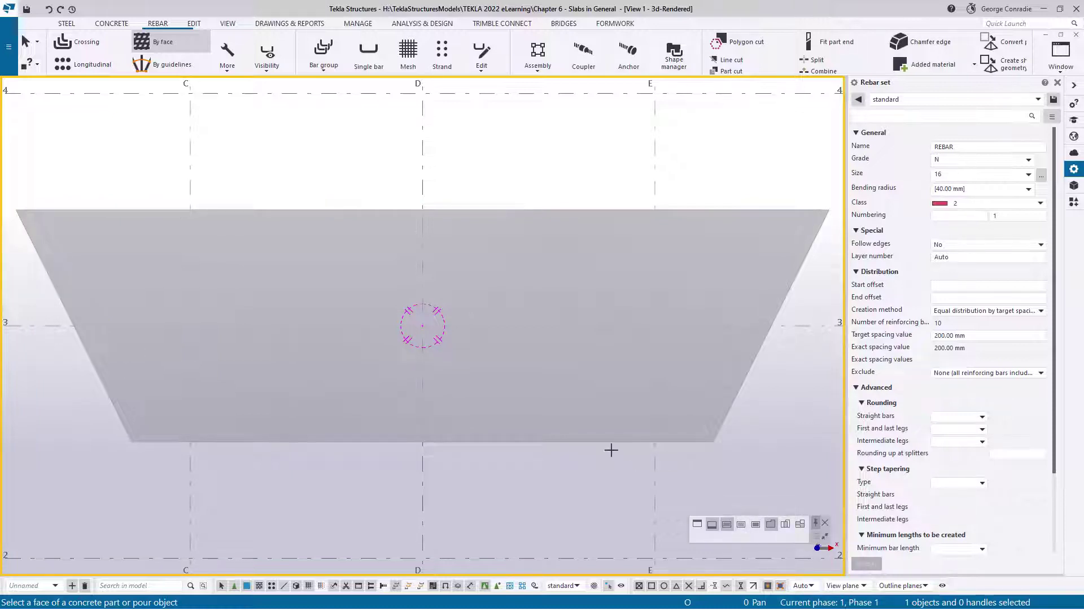
{"action": "left_click", "coordinate": [548, 424]}
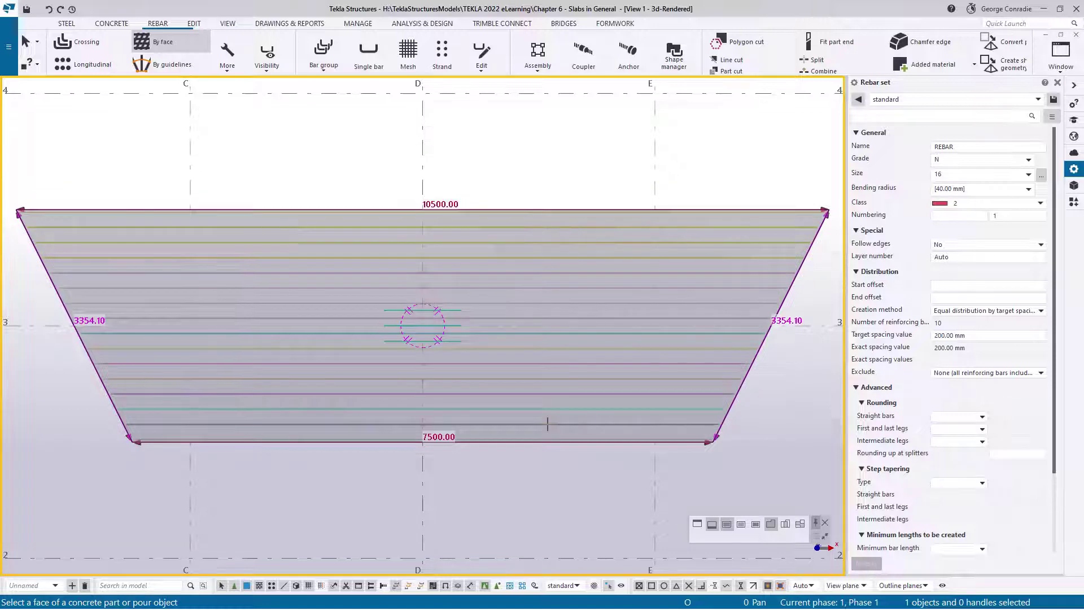
{"action": "right_click", "coordinate": [547, 423]}
{"action": "left_click", "coordinate": [584, 231]}
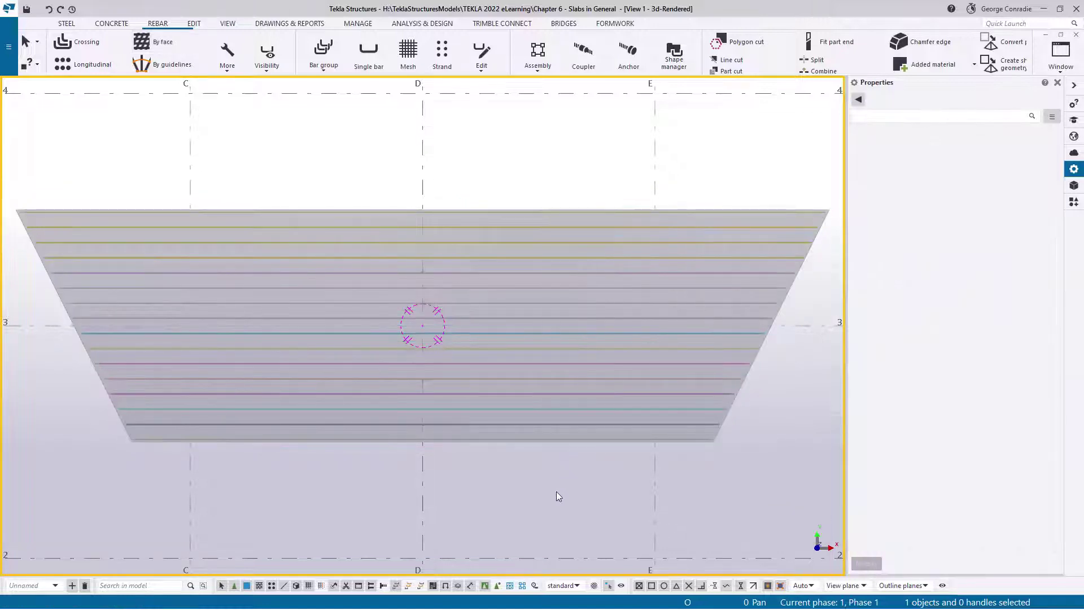
Step: Check the new bars inside the trapezoidal slab and turn off the colour display of rebar groups
{"action": "middle_click_drag", "start_coordinate": [554, 423], "coordinate": [686, 438], "text": "ctrl"}
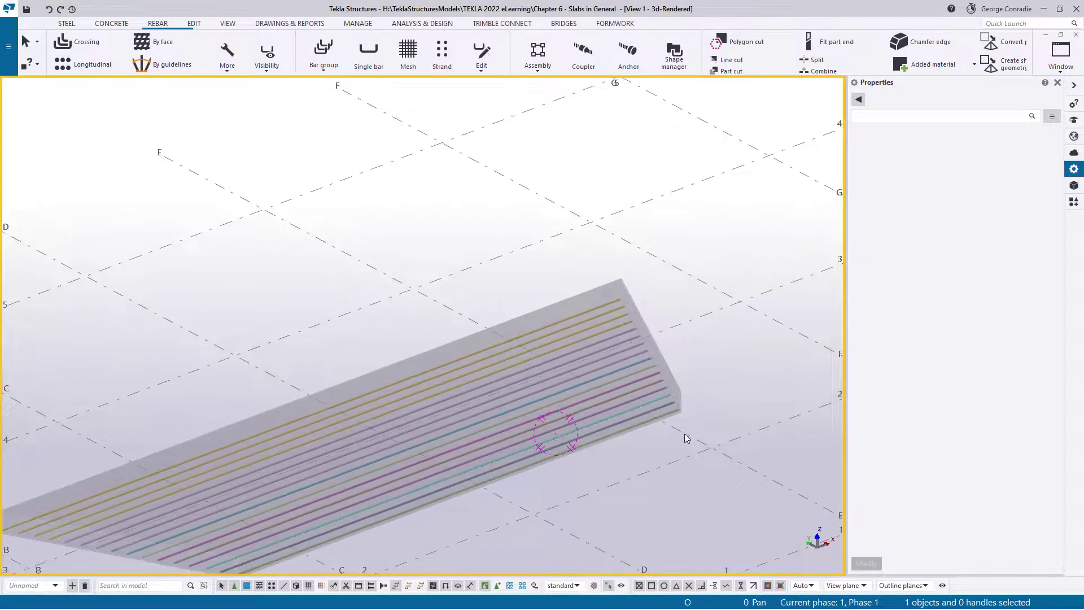
{"action": "scroll", "coordinate": [684, 432], "scroll_direction": "up", "scroll_amount": 3}
{"action": "middle_click_drag", "start_coordinate": [670, 382], "coordinate": [726, 363], "text": "ctrl"}
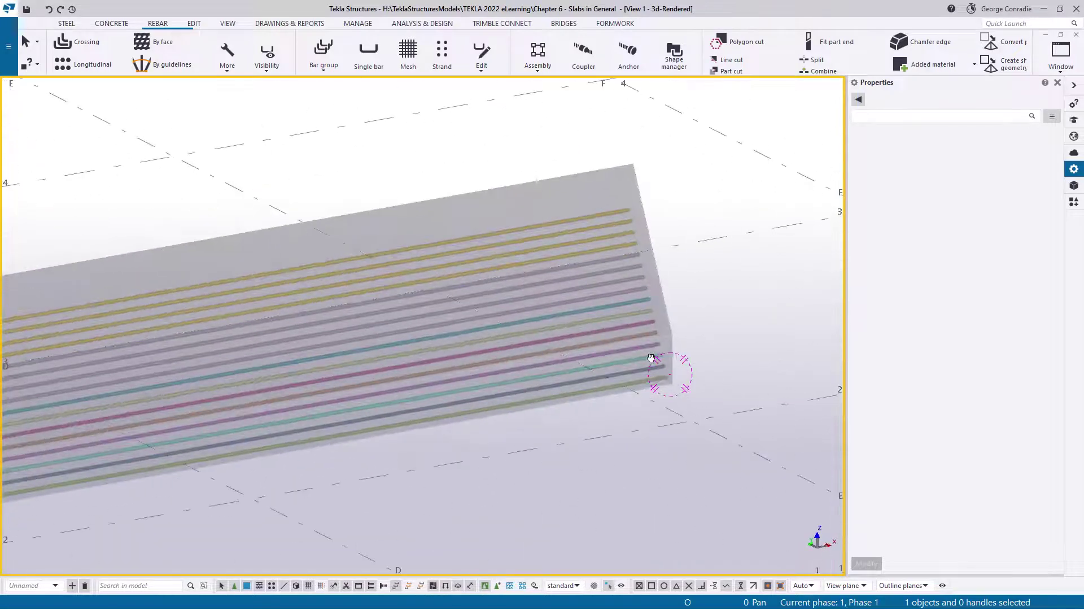
{"action": "key", "text": "ctrl+p"}
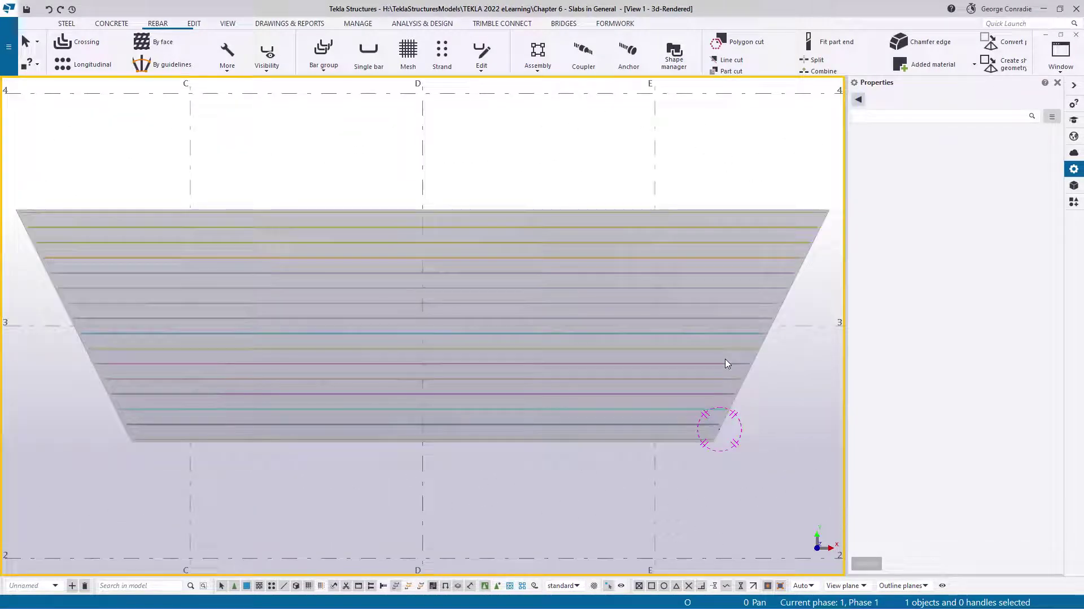
{"action": "left_click", "coordinate": [267, 59]}
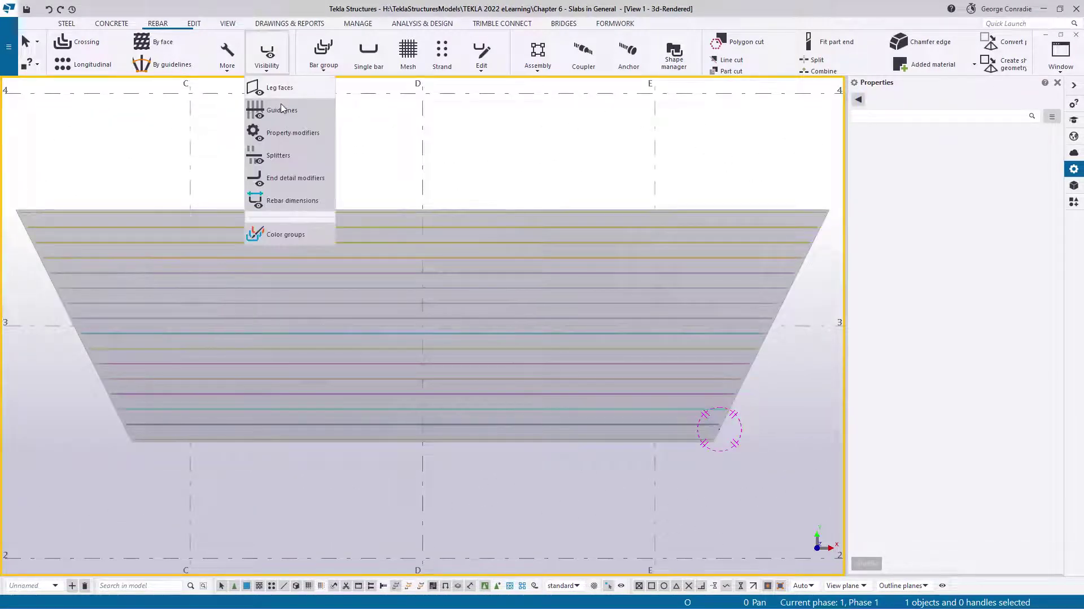
{"action": "left_click", "coordinate": [280, 236]}
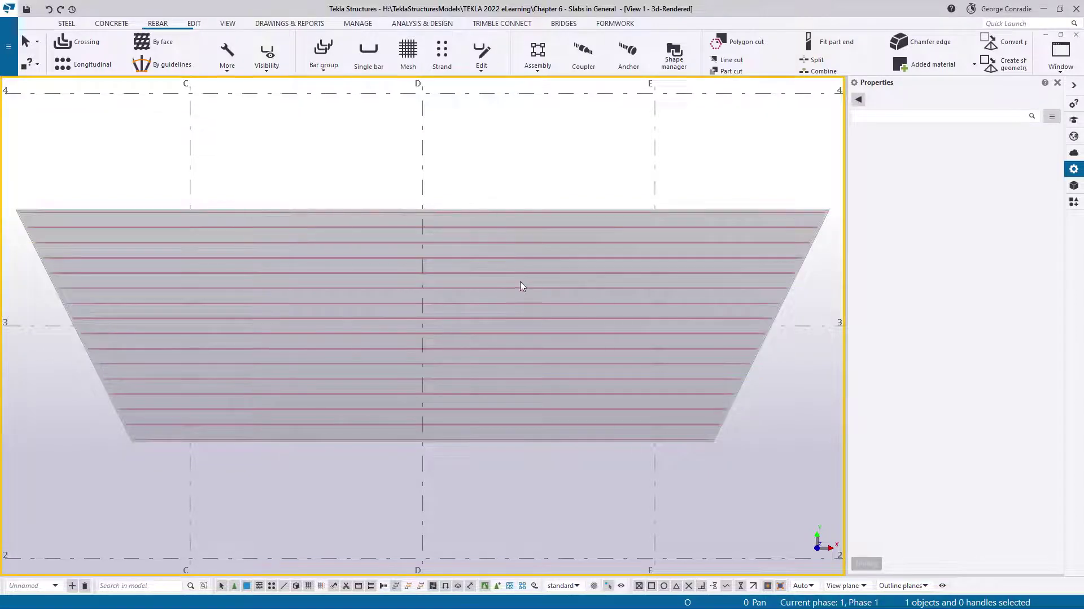
Step: Inquire the trapezoidal slab's rebar set and review the individual bar lengths in its bending list
{"action": "left_click", "coordinate": [524, 261]}
{"action": "right_click", "coordinate": [525, 261]}
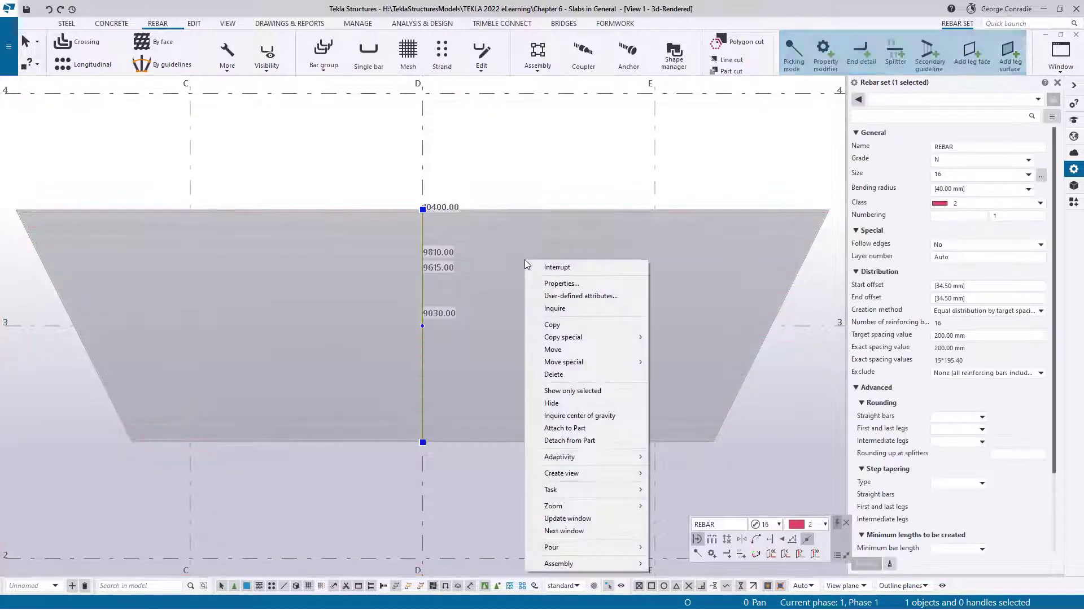
{"action": "left_click", "coordinate": [551, 308]}
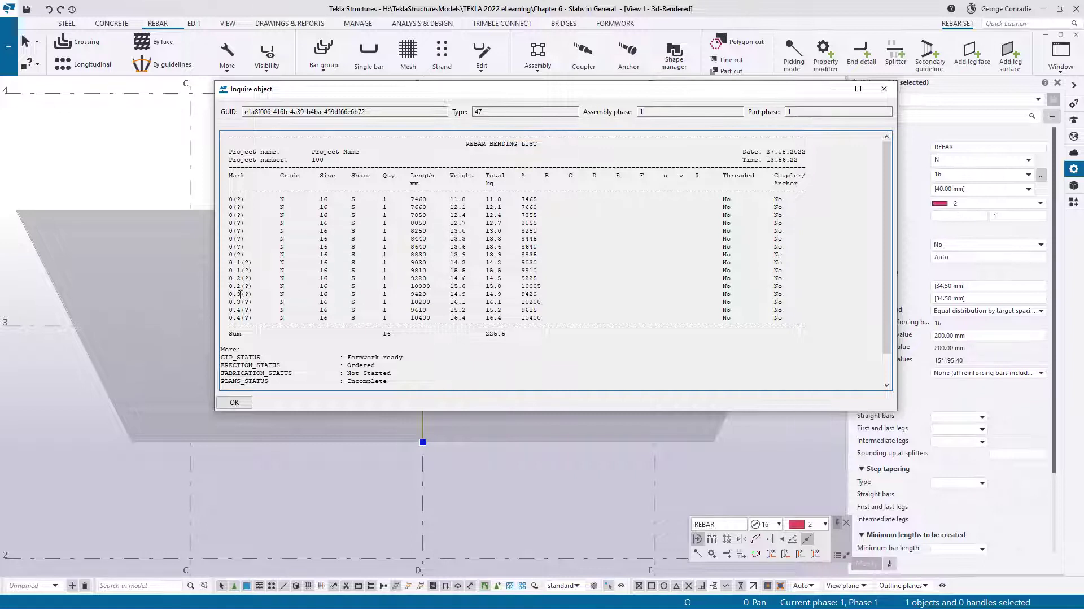
{"action": "left_click", "coordinate": [884, 88]}
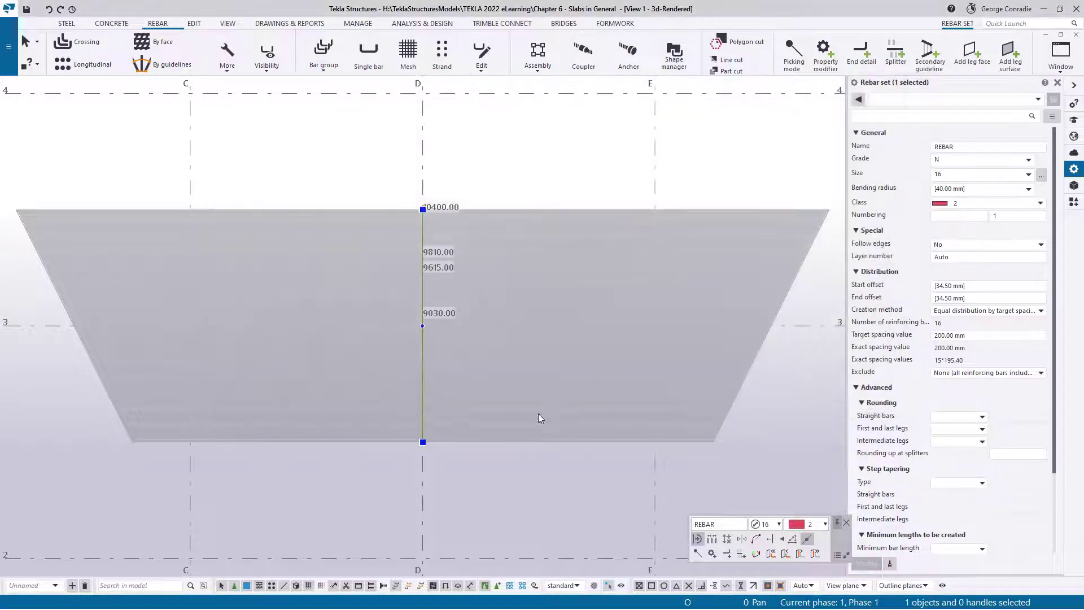
{"action": "left_click", "coordinate": [496, 463]}
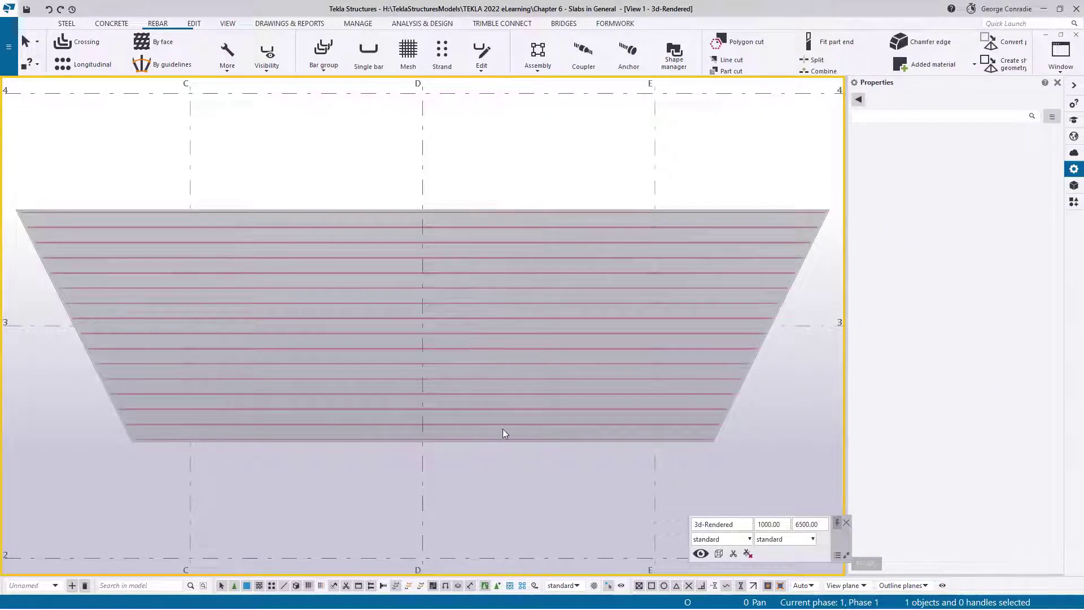
Step: Move the rebar set's guideline from gridline D towards gridline E and add a standard lapping splitter with Lap middle along gridline D
{"action": "left_click", "coordinate": [505, 425]}
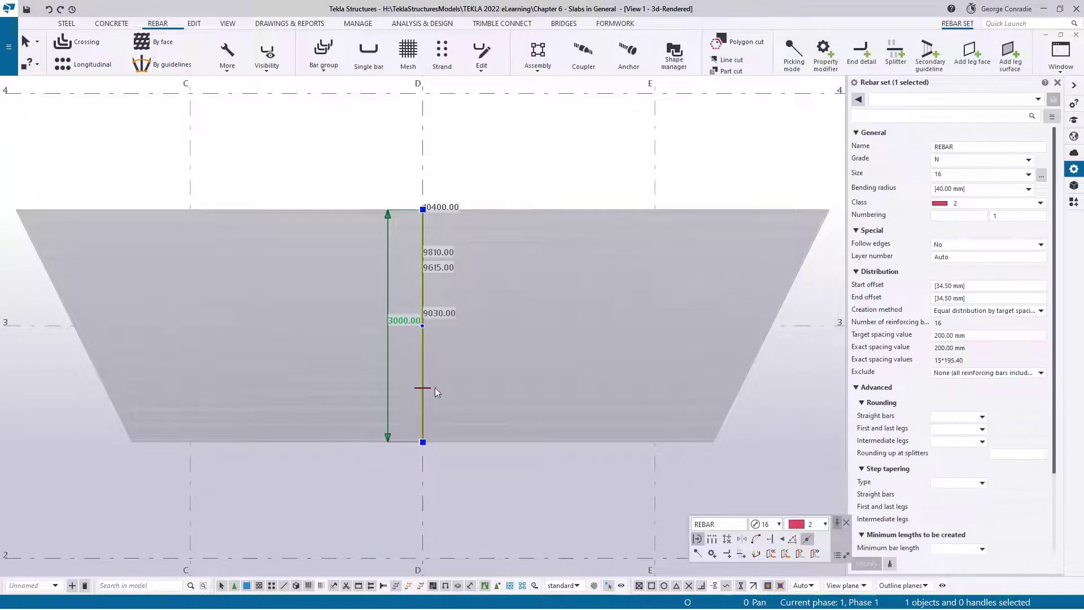
{"action": "left_click_drag", "start_coordinate": [423, 389], "coordinate": [561, 383]}
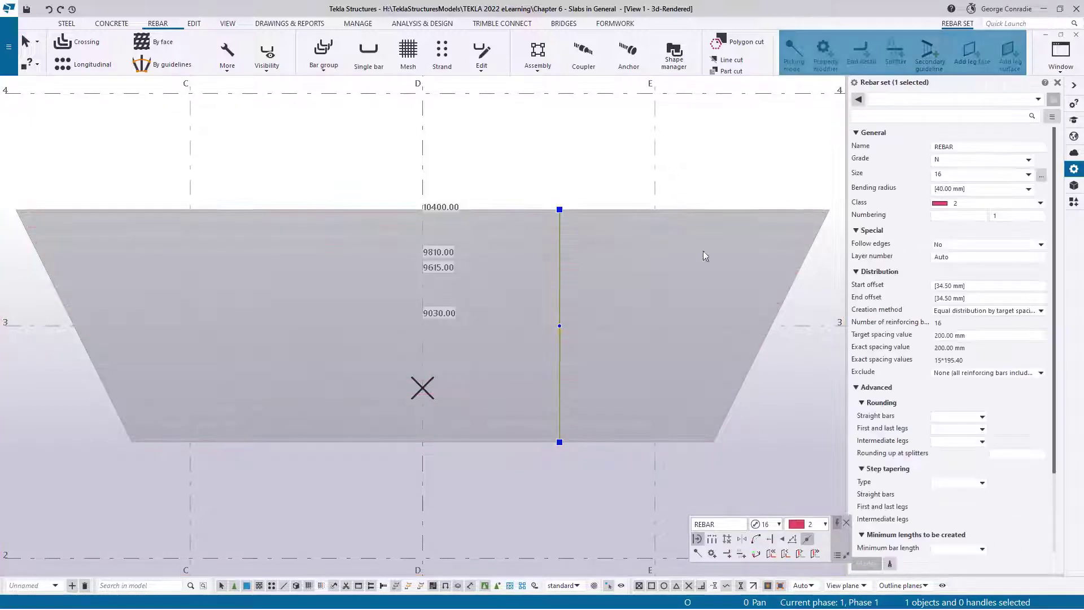
{"action": "left_click", "coordinate": [895, 56]}
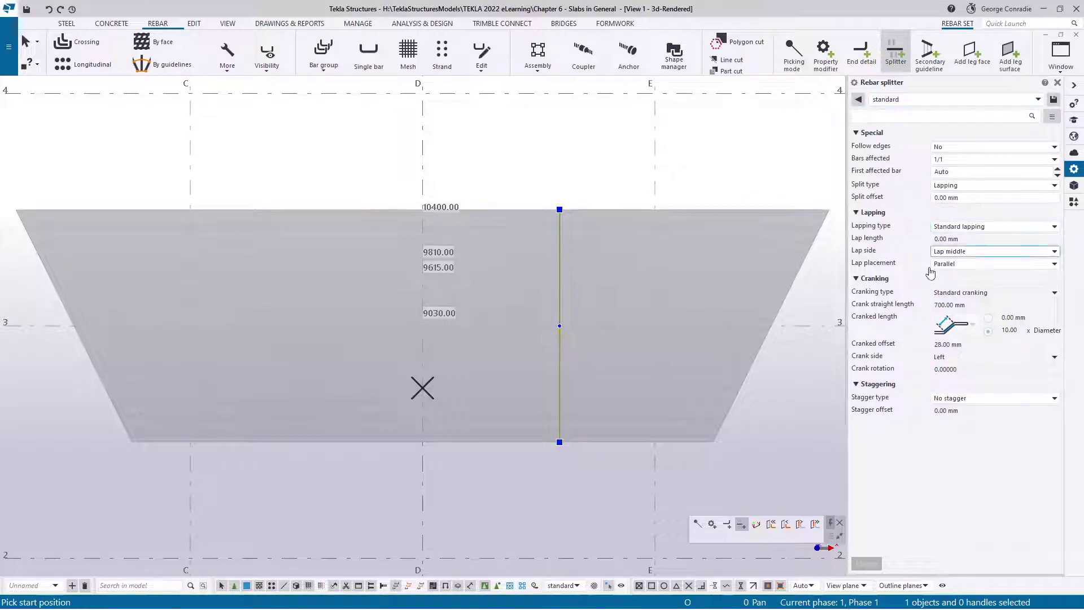
{"action": "scroll", "coordinate": [422, 442], "scroll_direction": "up", "scroll_amount": 3}
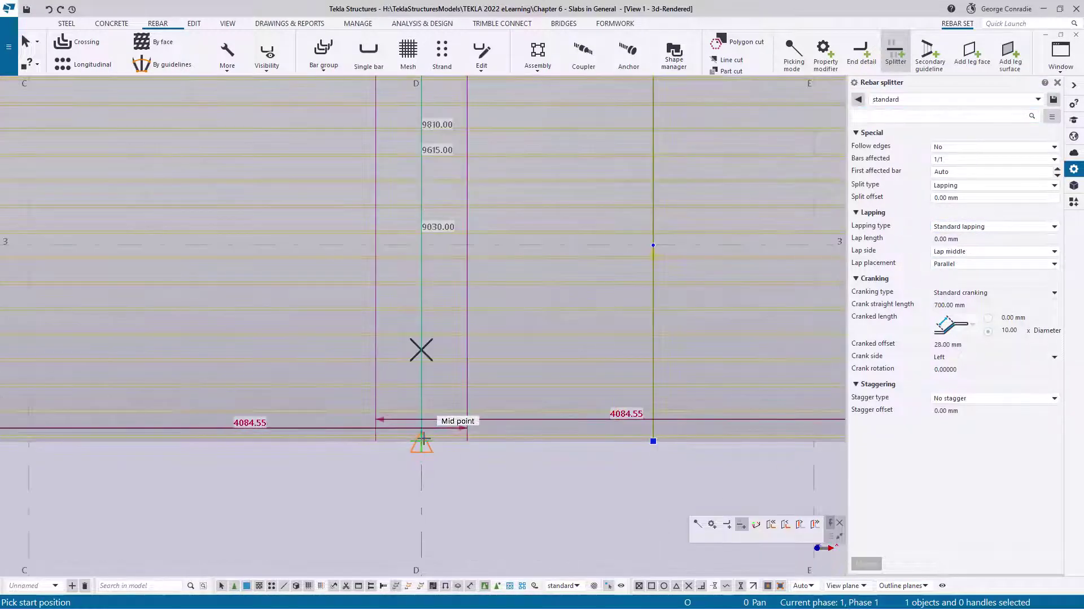
{"action": "left_click", "coordinate": [422, 439]}
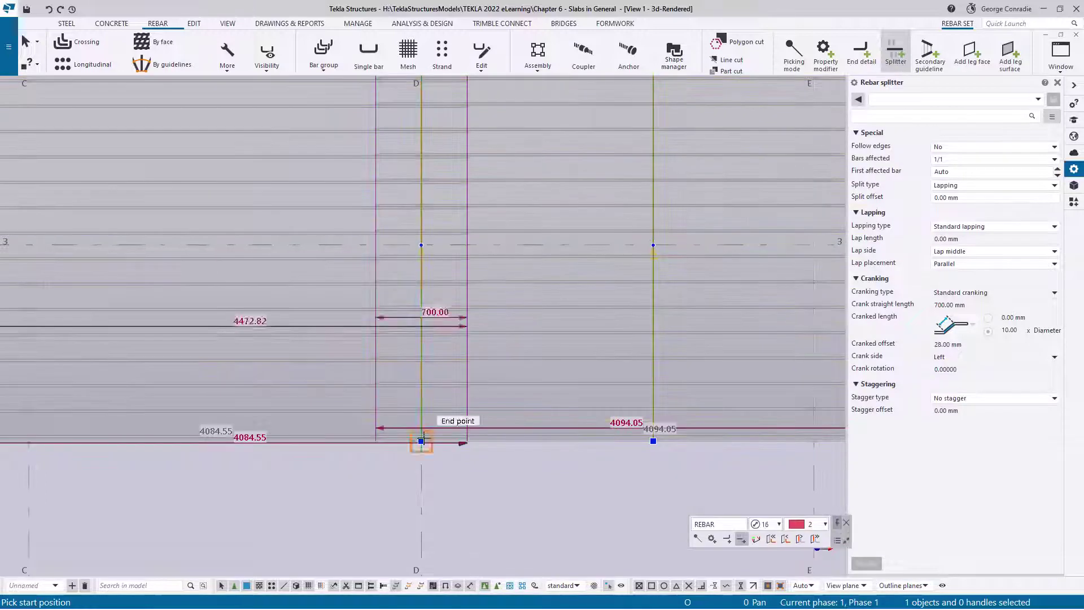
{"action": "right_click", "coordinate": [493, 473]}
{"action": "left_click", "coordinate": [541, 277]}
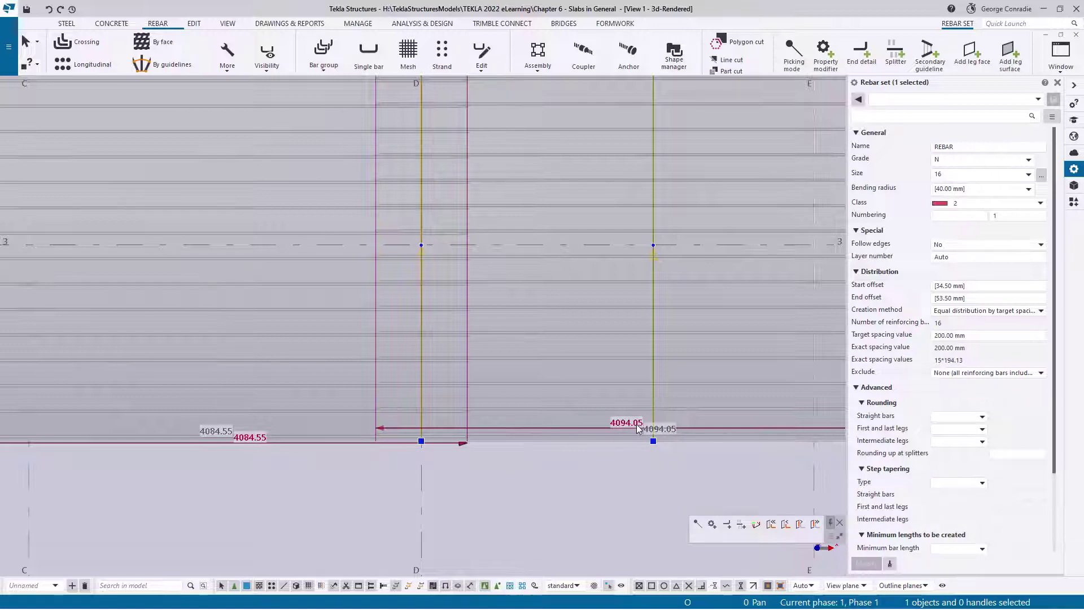
Step: Examine the lapped bars along gridline D and the bar lengths on both sides of the splitter
{"action": "left_click", "coordinate": [592, 460]}
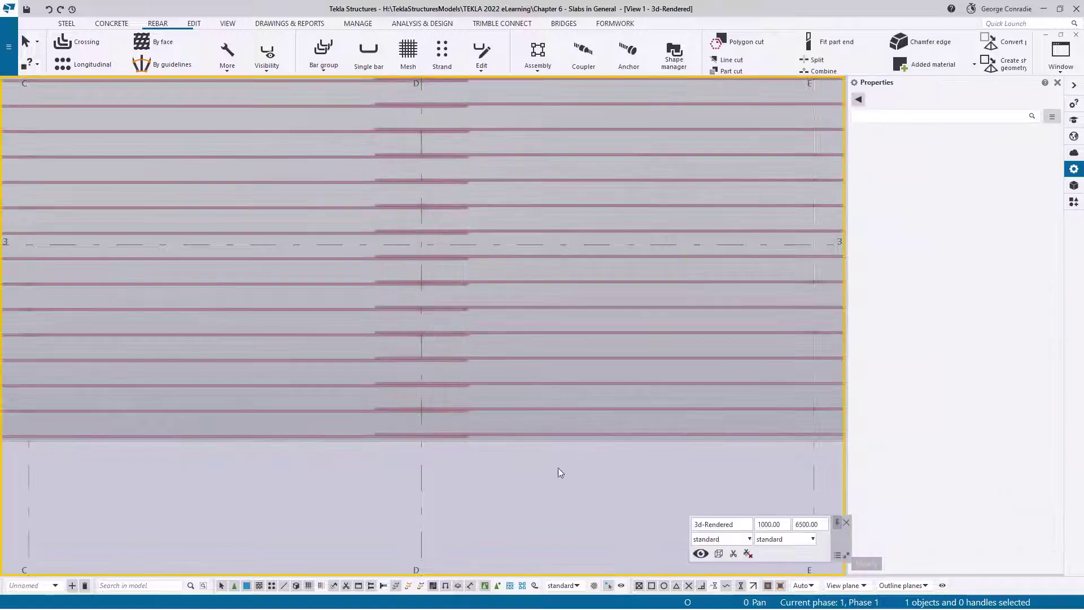
{"action": "middle_click_drag", "start_coordinate": [557, 468], "coordinate": [513, 375]}
{"action": "scroll", "coordinate": [571, 414], "scroll_direction": "down", "scroll_amount": 2}
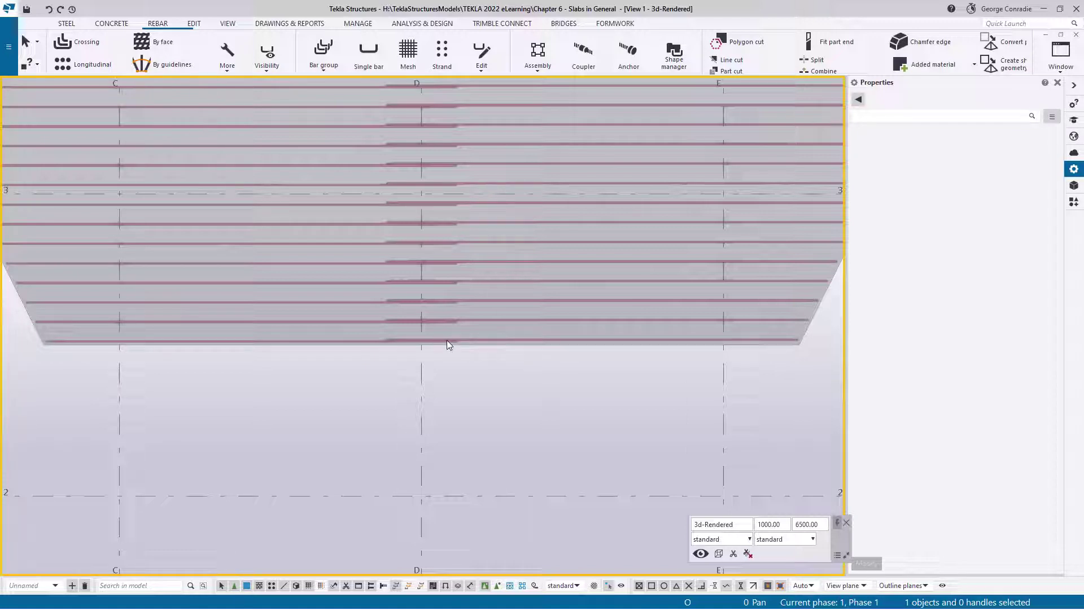
{"action": "middle_click_drag", "start_coordinate": [449, 337], "coordinate": [599, 335]}
{"action": "scroll", "coordinate": [582, 324], "scroll_direction": "up", "scroll_amount": 2}
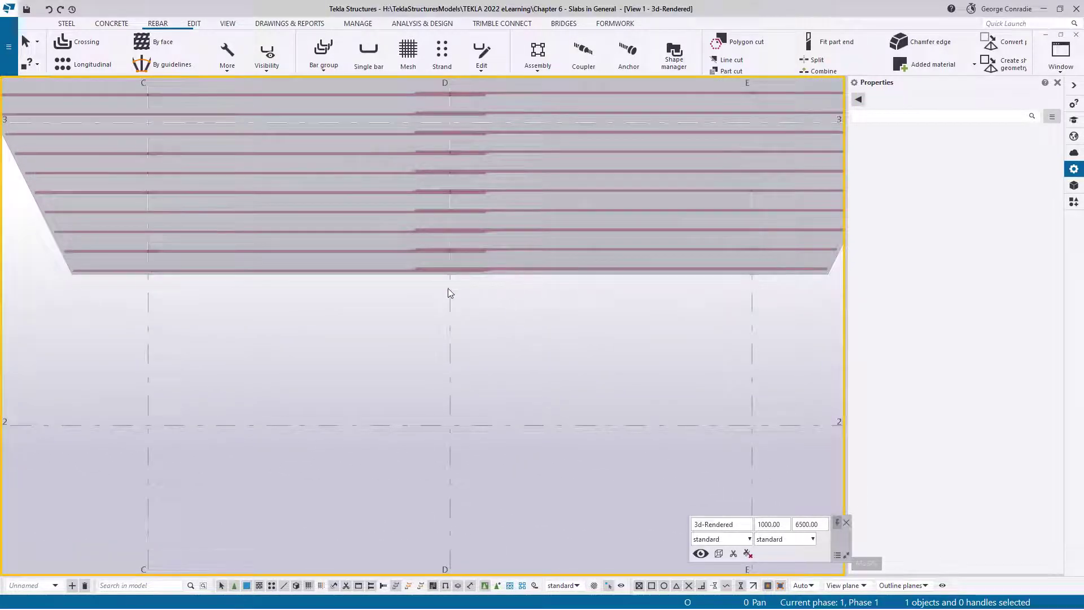
{"action": "scroll", "coordinate": [448, 288], "scroll_direction": "up", "scroll_amount": 2}
{"action": "scroll", "coordinate": [472, 283], "scroll_direction": "down", "scroll_amount": 2}
{"action": "middle_click_drag", "start_coordinate": [472, 283], "coordinate": [581, 310]}
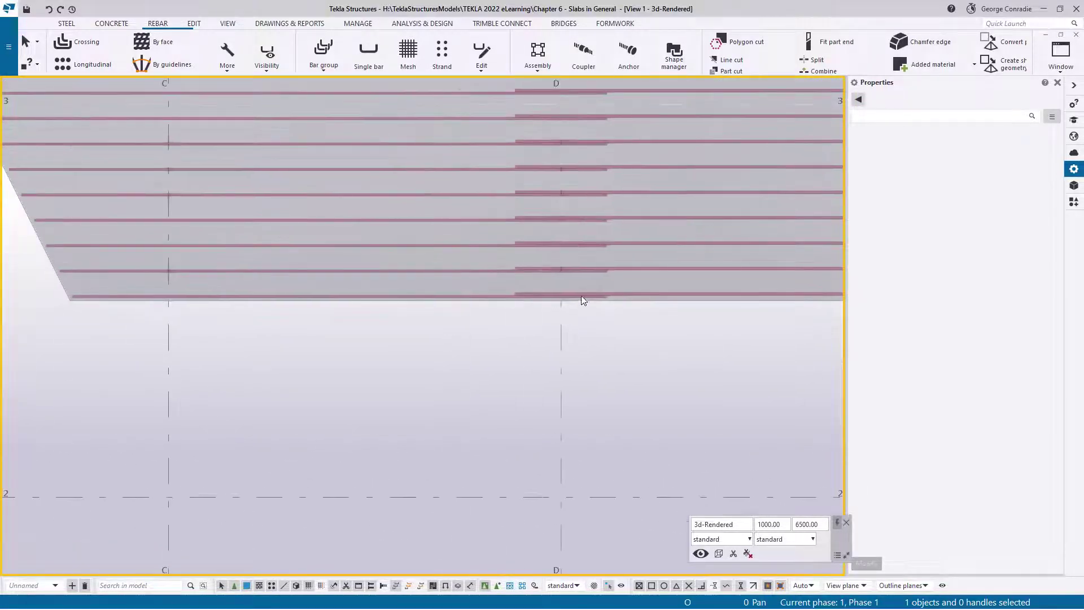
{"action": "left_click", "coordinate": [583, 298]}
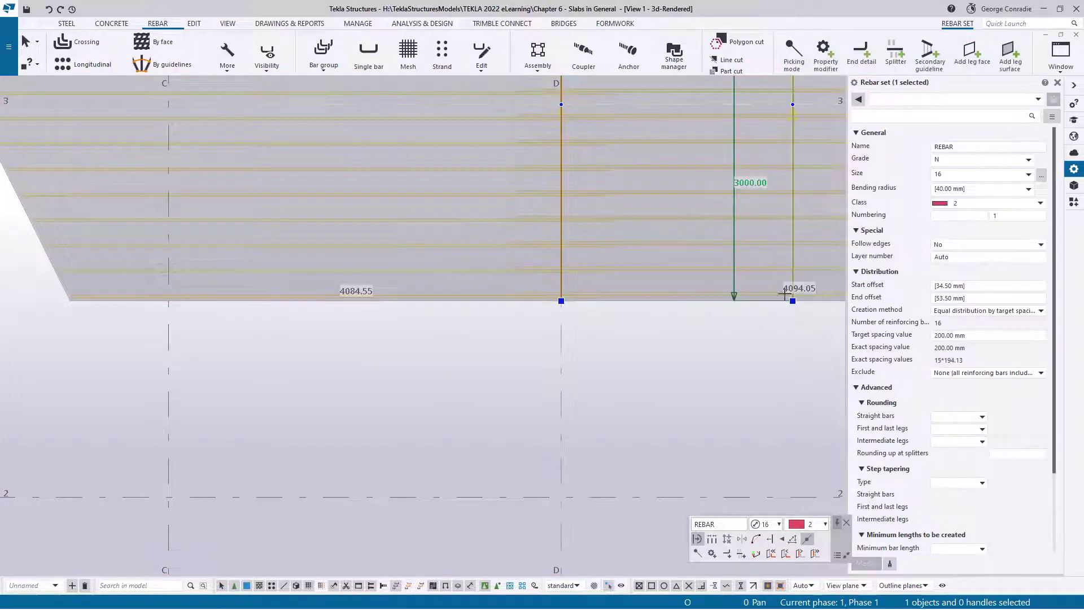
{"action": "middle_click_drag", "start_coordinate": [442, 310], "coordinate": [377, 314]}
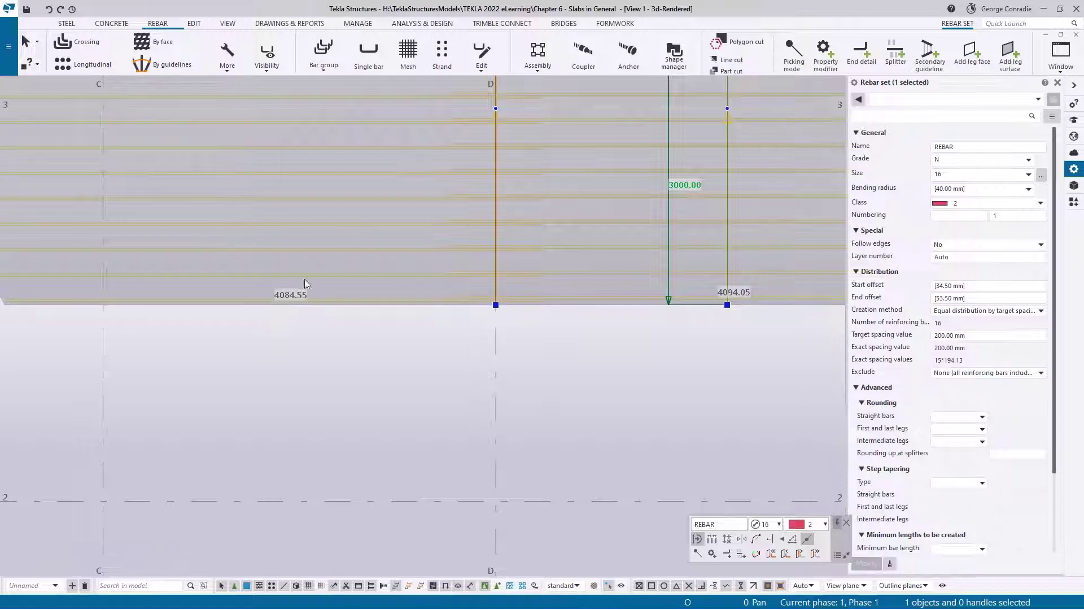
Step: Set the rounding up at splitters to 5.00 mm in the model's rebar set options and apply it
{"action": "left_click", "coordinate": [9, 47]}
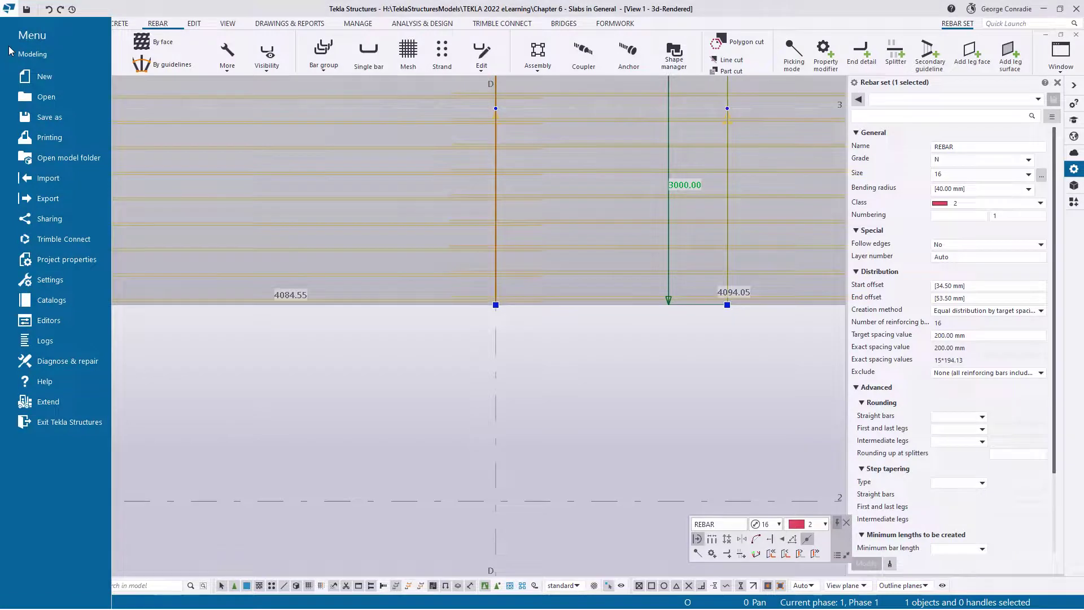
{"action": "left_click", "coordinate": [49, 279]}
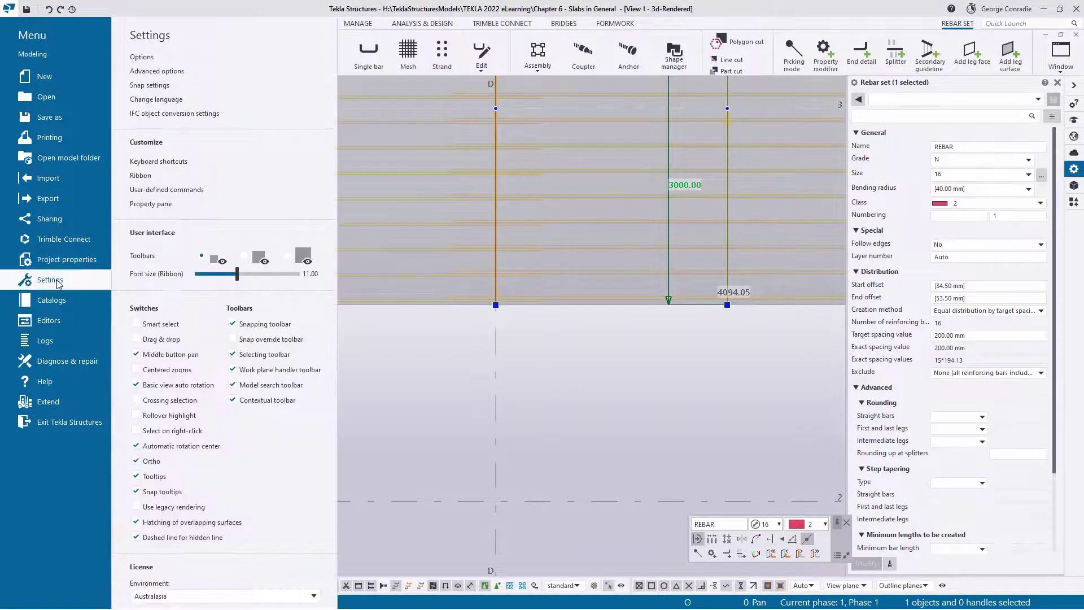
{"action": "left_click", "coordinate": [142, 57]}
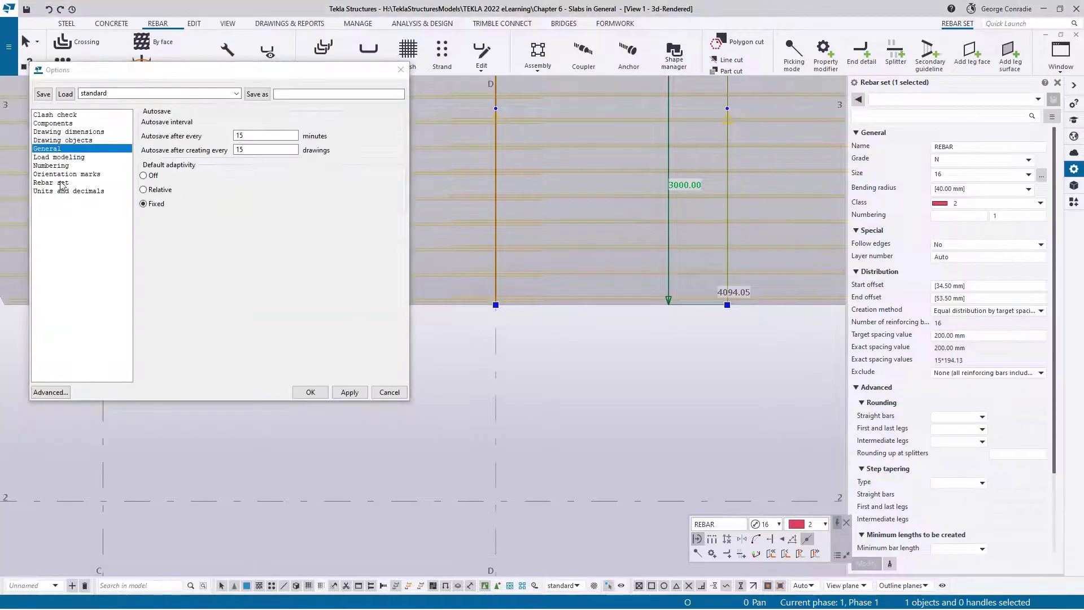
{"action": "left_click", "coordinate": [60, 182]}
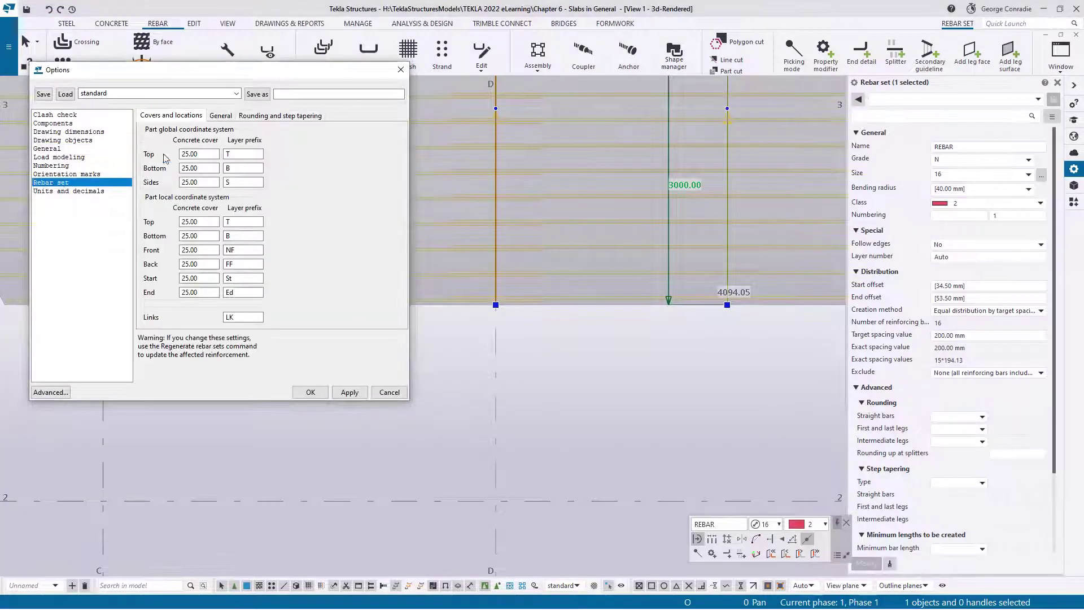
{"action": "left_click", "coordinate": [260, 118]}
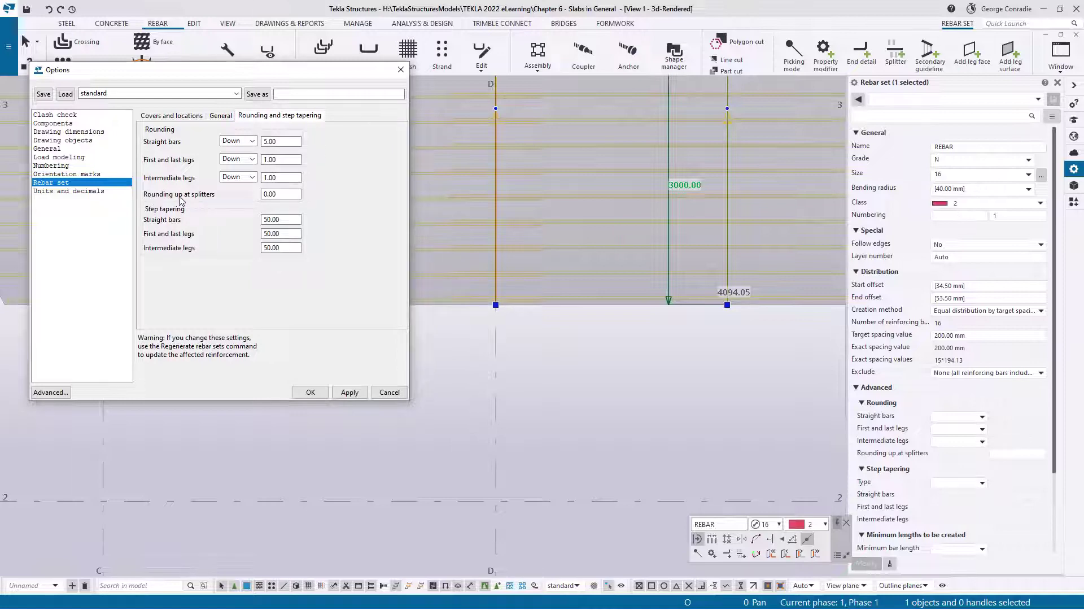
{"action": "left_click", "coordinate": [278, 194]}
{"action": "double_click", "coordinate": [280, 193]}
{"action": "left_click", "coordinate": [348, 392]}
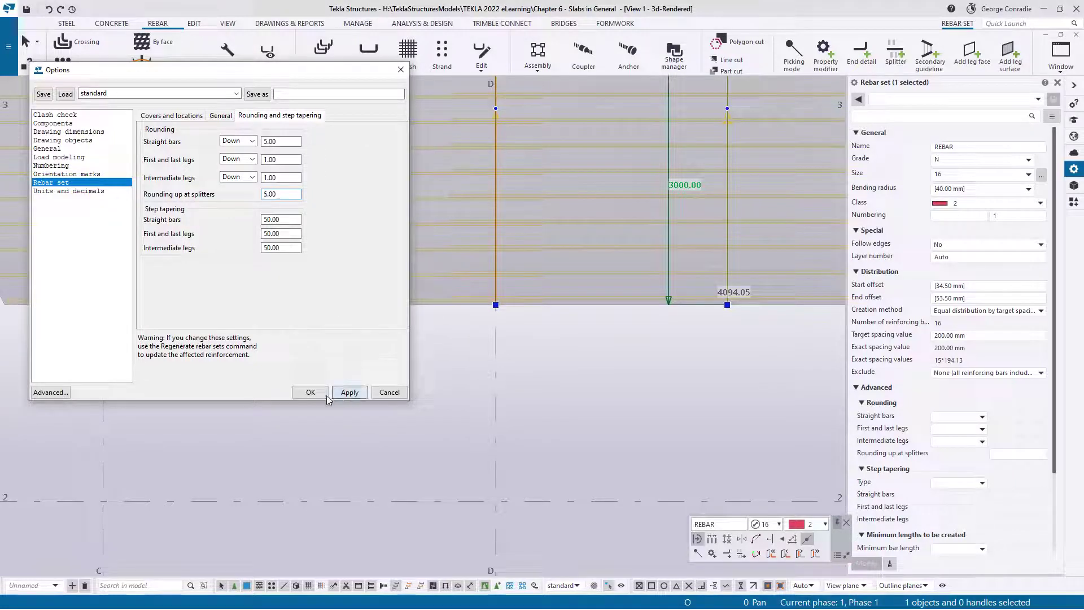
{"action": "left_click", "coordinate": [311, 393]}
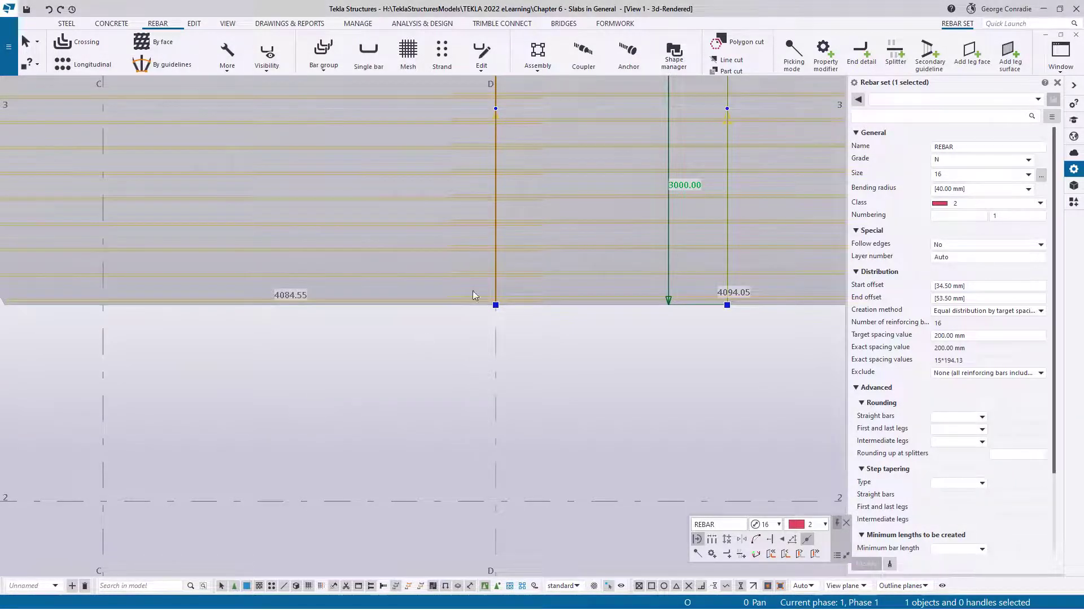
Step: Regenerate the trapezoidal slab's rebar set to apply the changed rounding settings
{"action": "left_click", "coordinate": [228, 56]}
{"action": "left_click", "coordinate": [252, 135]}
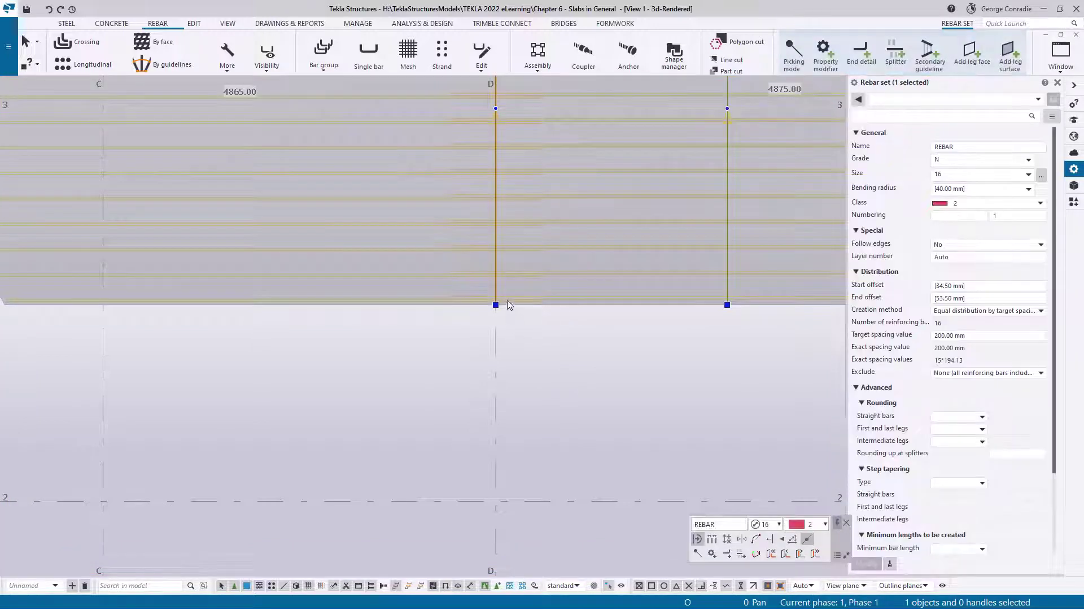
{"action": "scroll", "coordinate": [490, 314], "scroll_direction": "down", "scroll_amount": 2}
{"action": "middle_click_drag", "start_coordinate": [551, 363], "coordinate": [534, 422]}
{"action": "scroll", "coordinate": [496, 418], "scroll_direction": "down", "scroll_amount": 2}
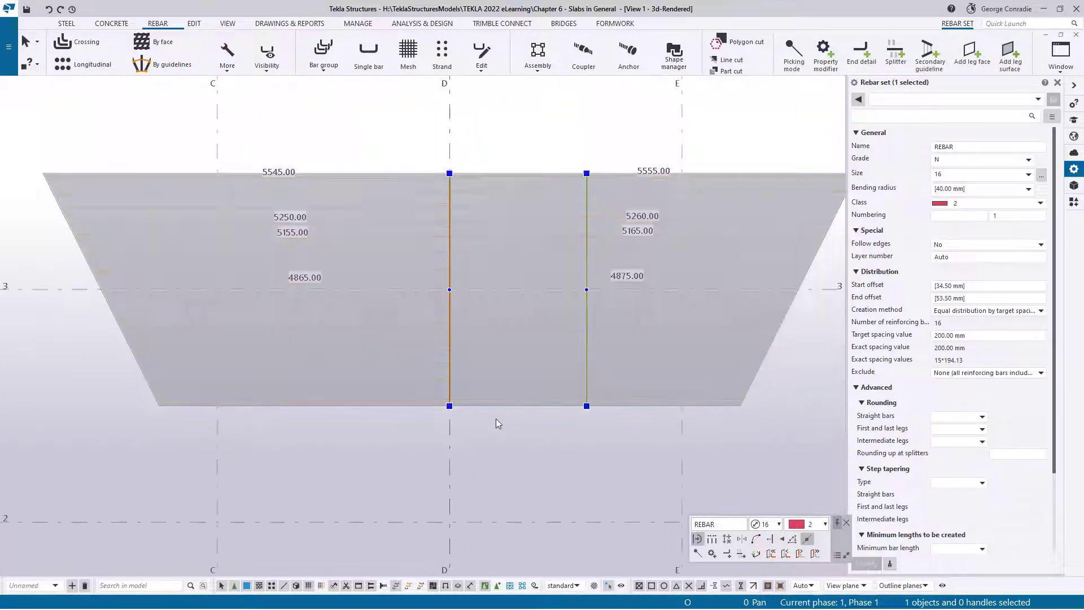
{"action": "left_click", "coordinate": [514, 430]}
{"action": "left_click", "coordinate": [513, 388]}
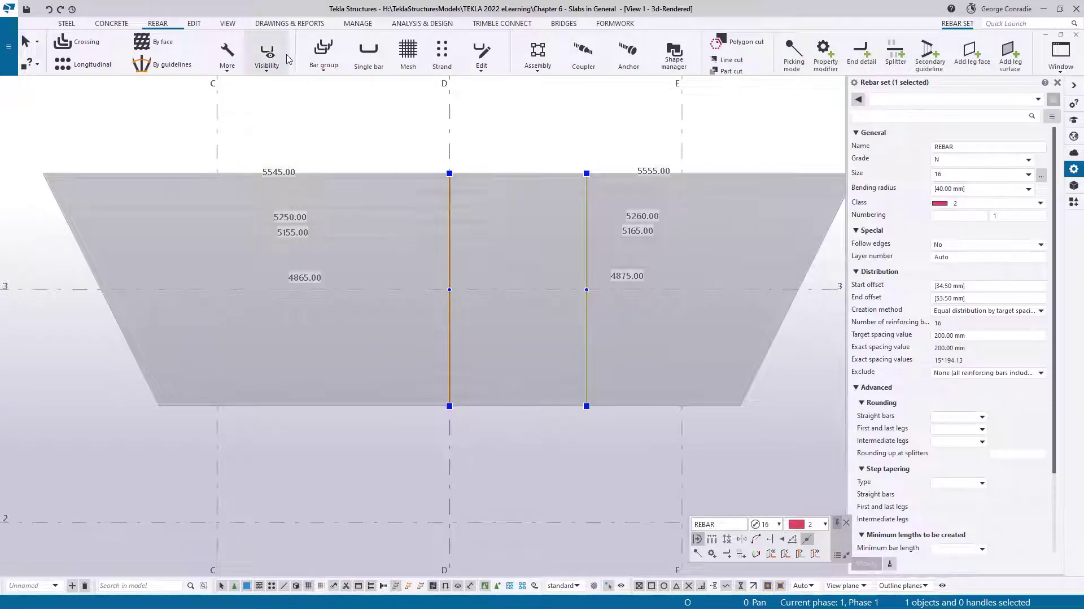
{"action": "left_click", "coordinate": [266, 57]}
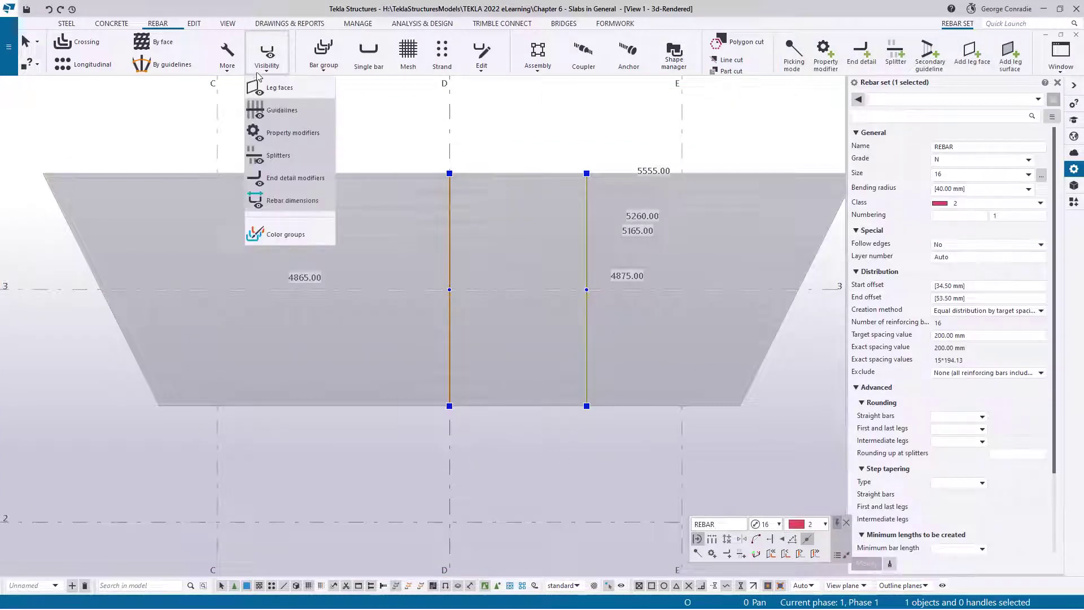
{"action": "left_click", "coordinate": [293, 236]}
{"action": "left_click", "coordinate": [292, 88]}
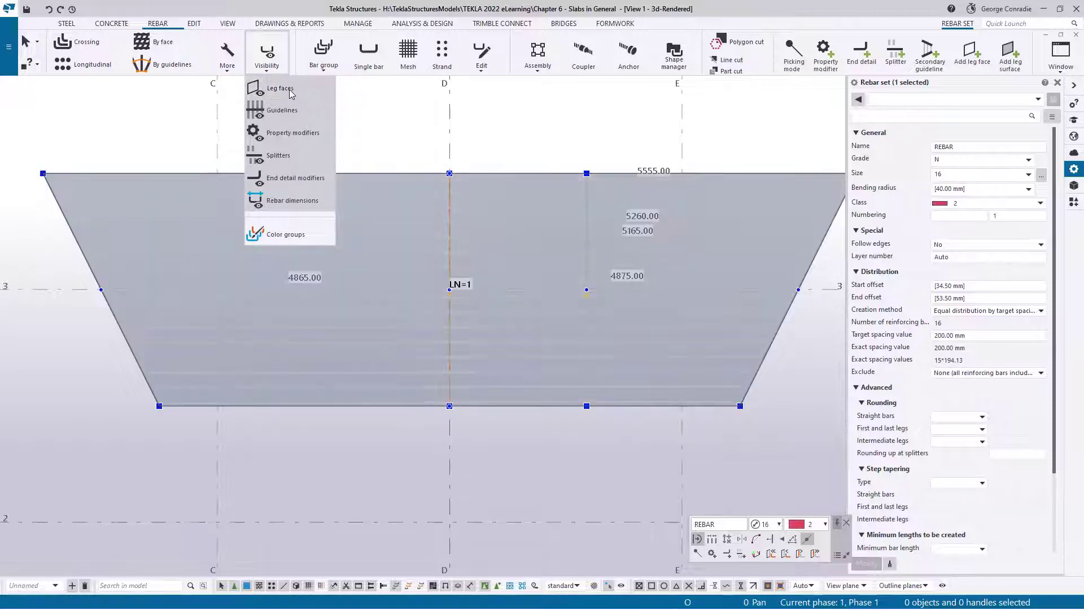
{"action": "left_click", "coordinate": [293, 89]}
Step: Compare the rounded bar lengths on both sides of gridline D in plan and in a rotated 3D view
{"action": "left_click", "coordinate": [554, 326]}
{"action": "scroll", "coordinate": [555, 327], "scroll_direction": "up", "scroll_amount": 1}
{"action": "scroll", "coordinate": [555, 322], "scroll_direction": "up", "scroll_amount": 1}
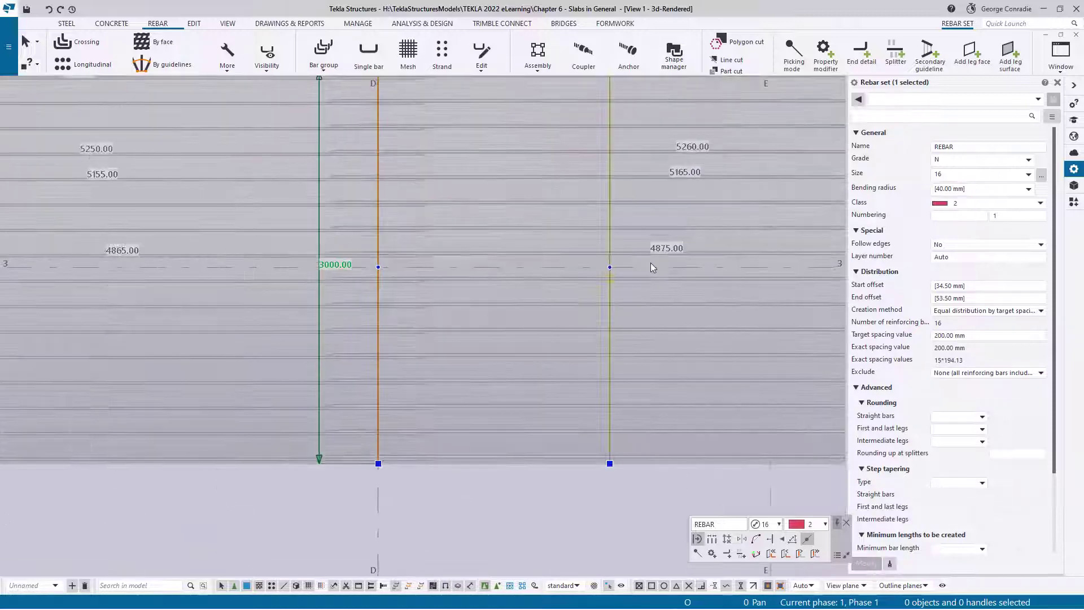
{"action": "middle_click_drag", "start_coordinate": [688, 171], "coordinate": [676, 263]}
{"action": "middle_click_drag", "start_coordinate": [230, 200], "coordinate": [317, 179]}
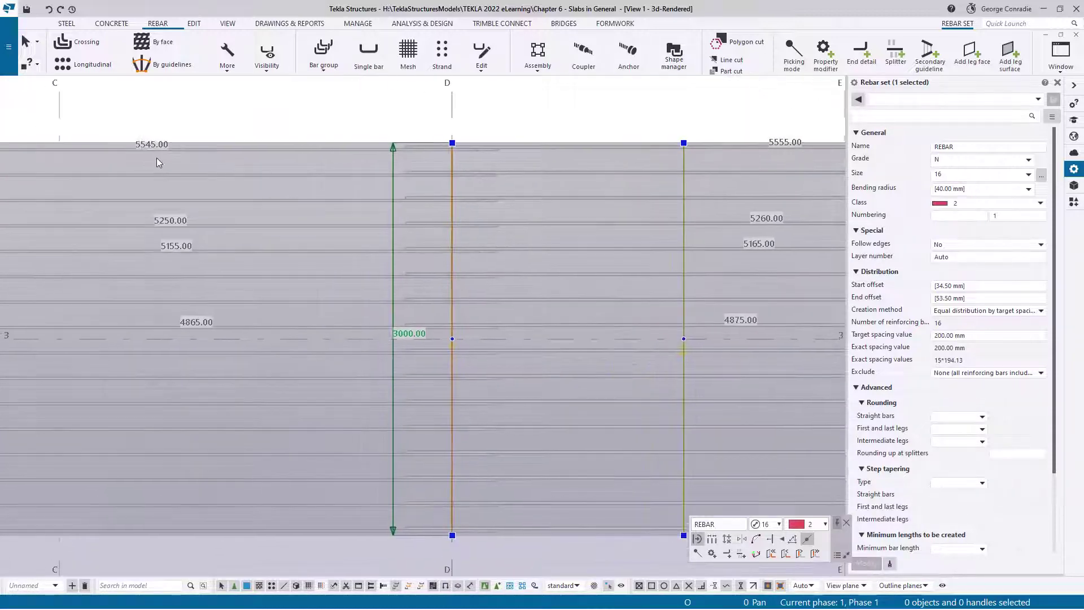
{"action": "mouse_move", "coordinate": [417, 322]}
{"action": "middle_mouse_down", "text": "ctrl"}
{"action": "mouse_move", "coordinate": [500, 355]}
{"action": "mouse_move", "coordinate": [537, 430]}
{"action": "mouse_move", "coordinate": [452, 561]}
{"action": "middle_mouse_up", "text": "ctrl"}
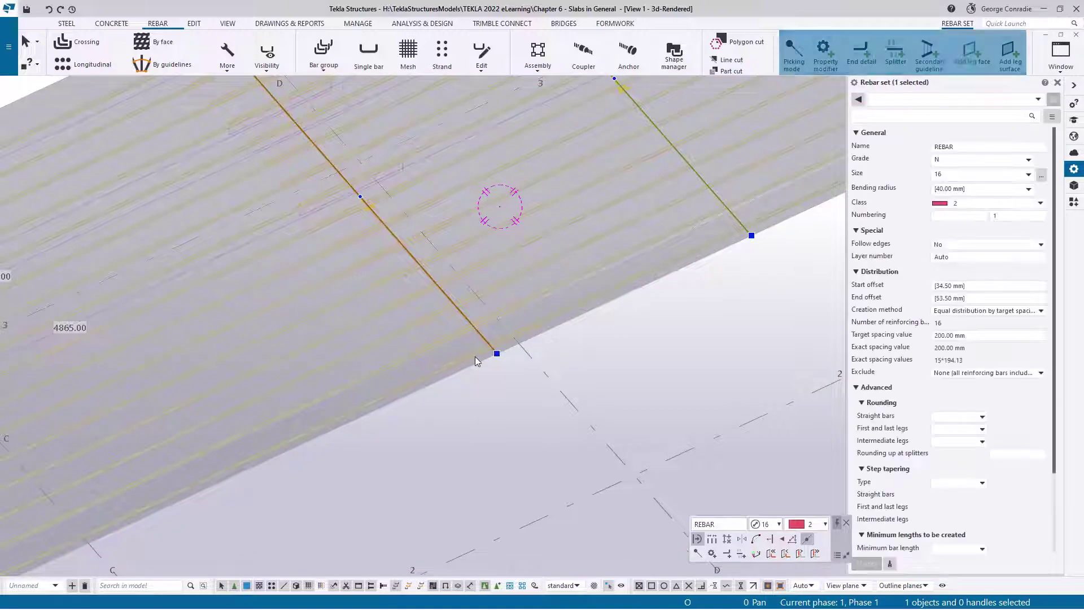
{"action": "scroll", "coordinate": [475, 357], "scroll_direction": "down", "scroll_amount": 3}
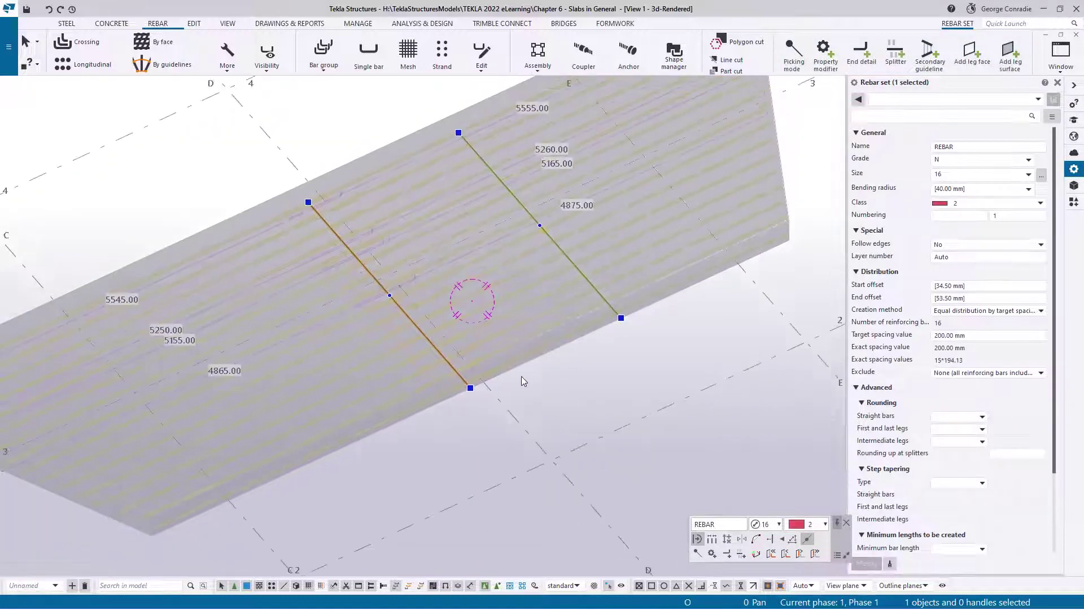
{"action": "left_click", "coordinate": [364, 266]}
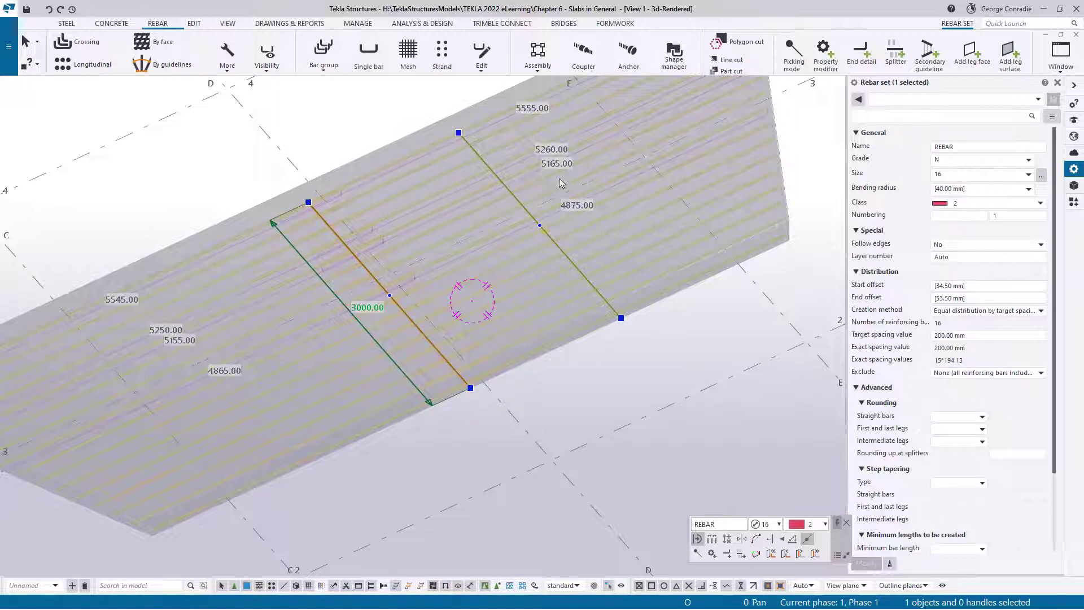
{"action": "left_click", "coordinate": [614, 401]}
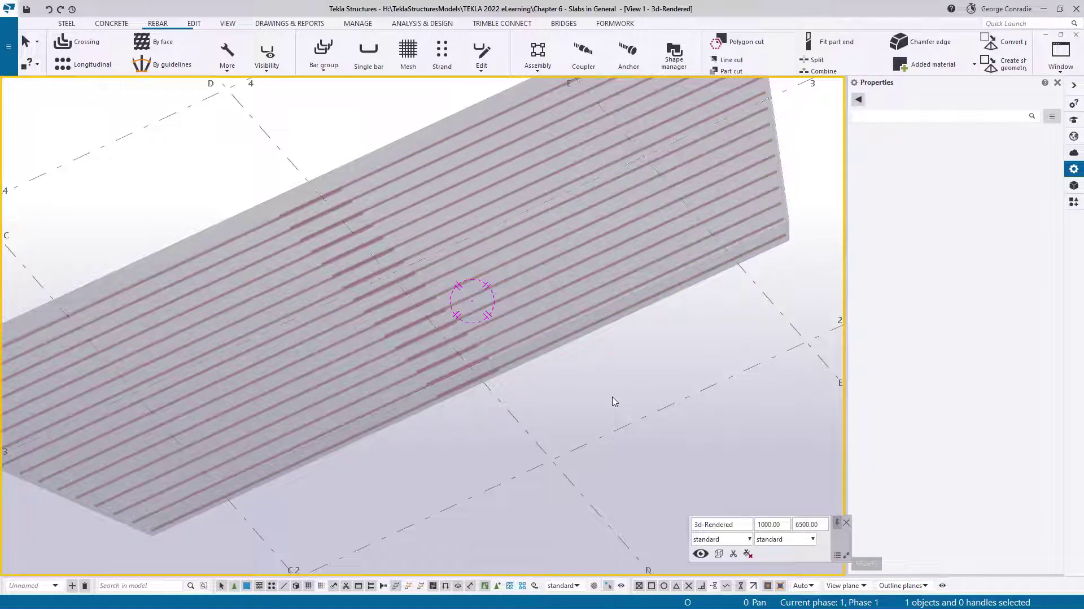
{"action": "key", "text": "ctrl+p"}
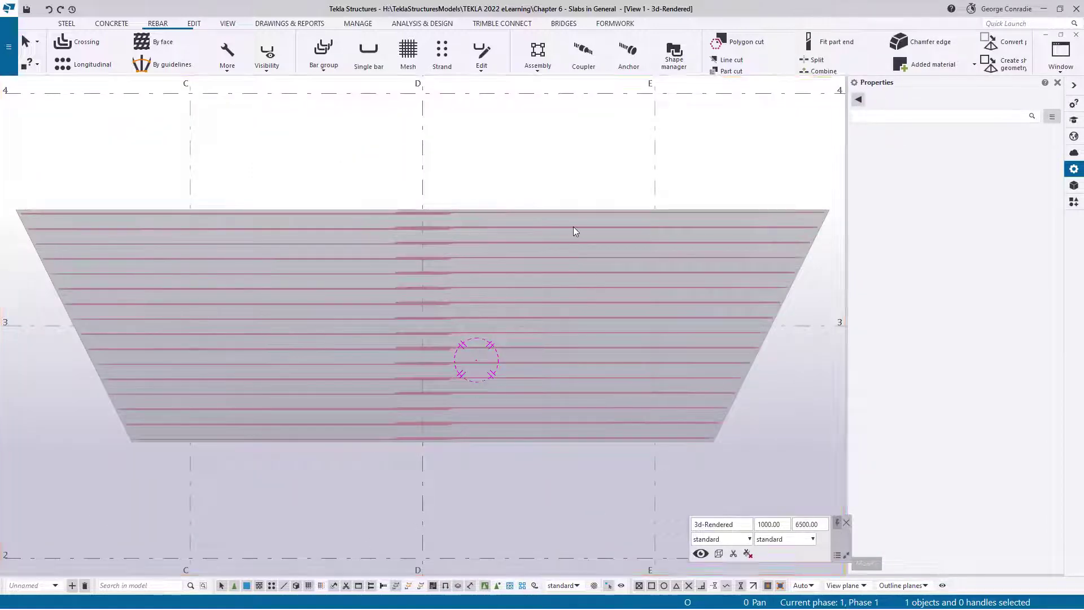
Step: Inquire the trapezoidal slab's rebar set and review the lengths of the split bars in its bending list
{"action": "left_click", "coordinate": [574, 226]}
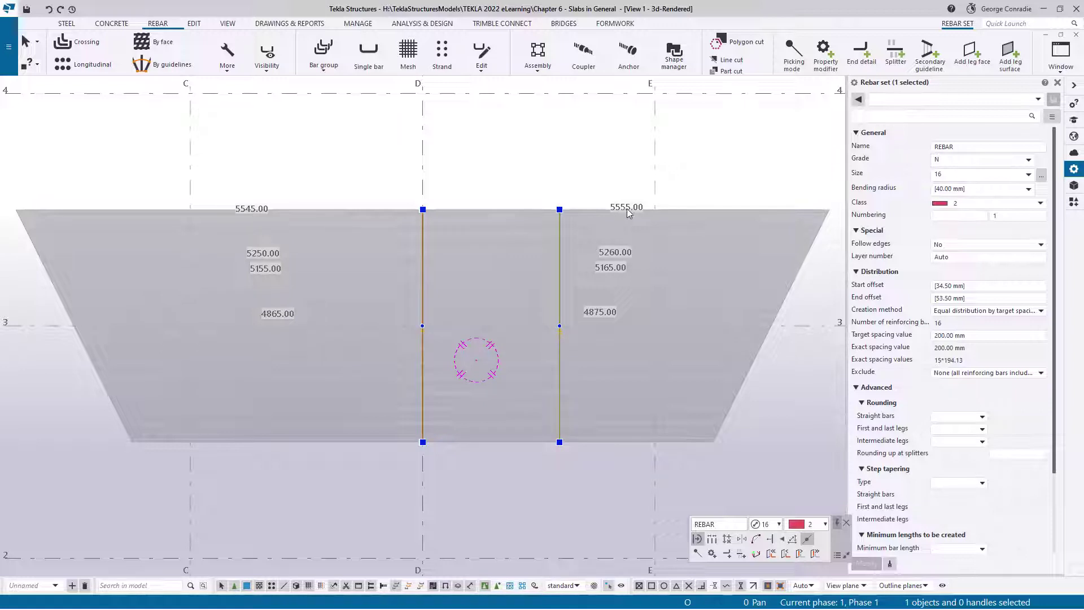
{"action": "right_click", "coordinate": [547, 229]}
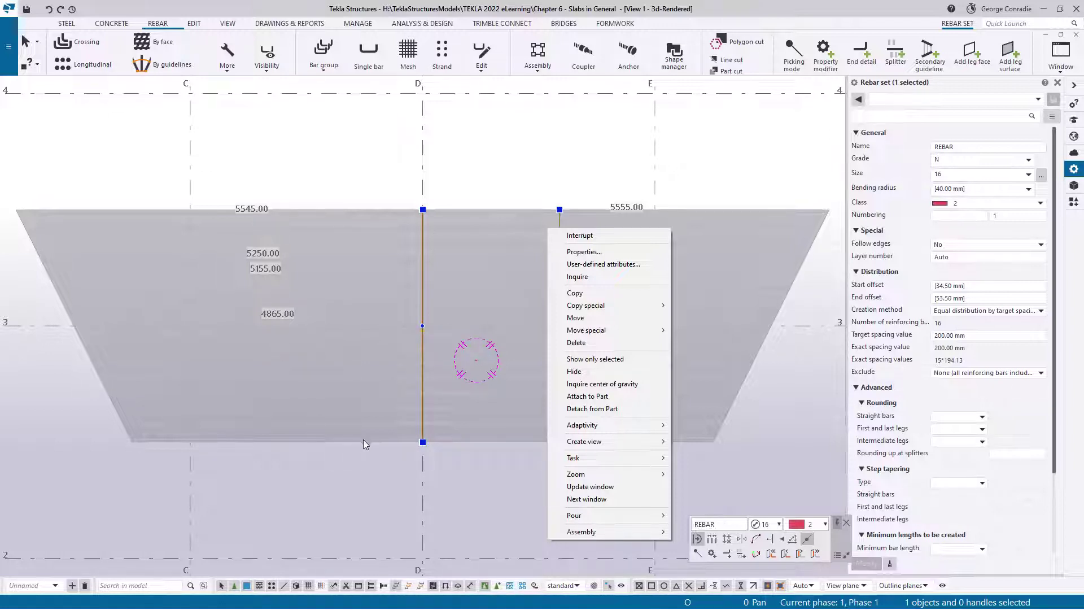
{"action": "left_click", "coordinate": [586, 279]}
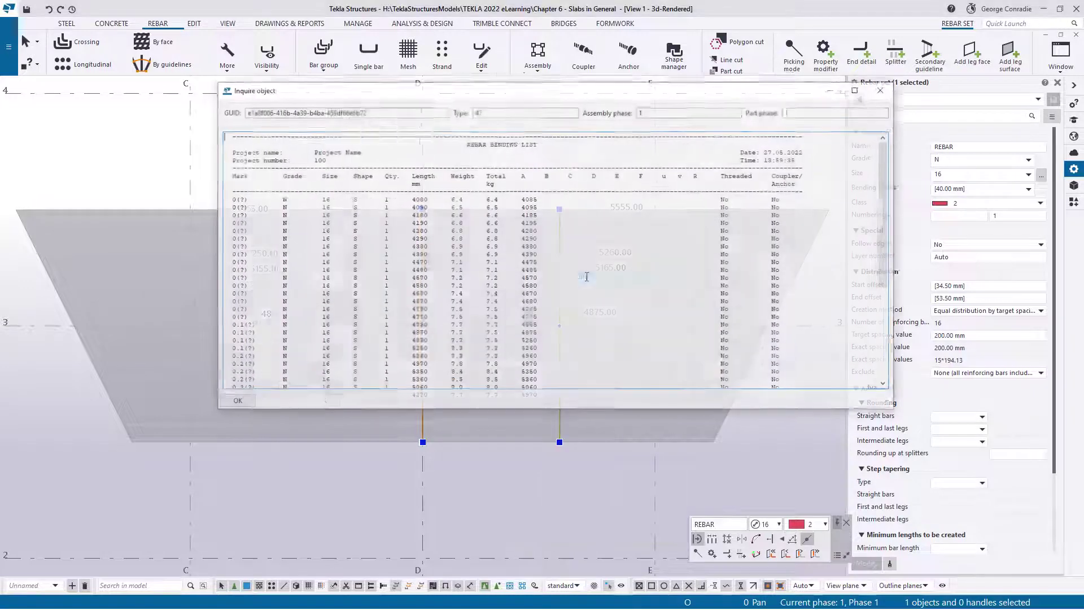
{"action": "scroll", "coordinate": [571, 243], "scroll_direction": "down", "scroll_amount": 4}
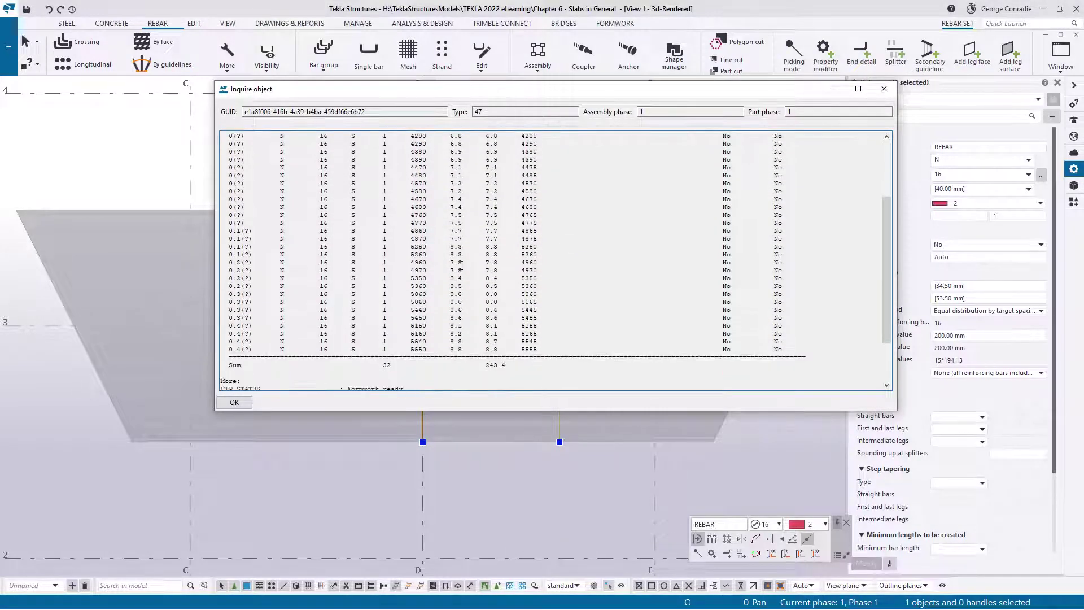
{"action": "scroll", "coordinate": [460, 264], "scroll_direction": "up", "scroll_amount": 2}
{"action": "scroll", "coordinate": [386, 347], "scroll_direction": "down", "scroll_amount": 1}
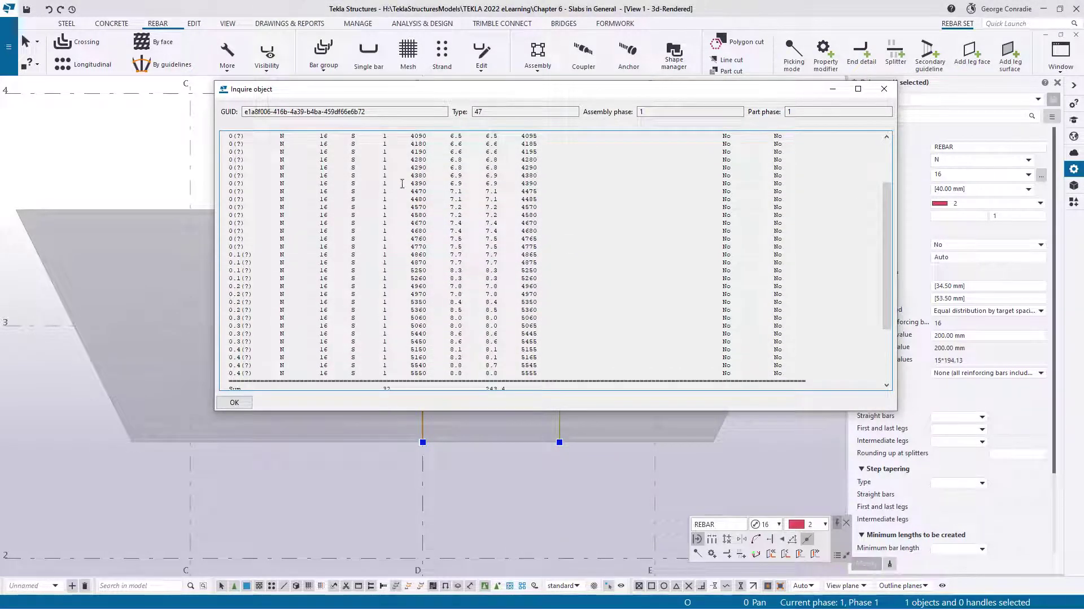
{"action": "left_click", "coordinate": [884, 89]}
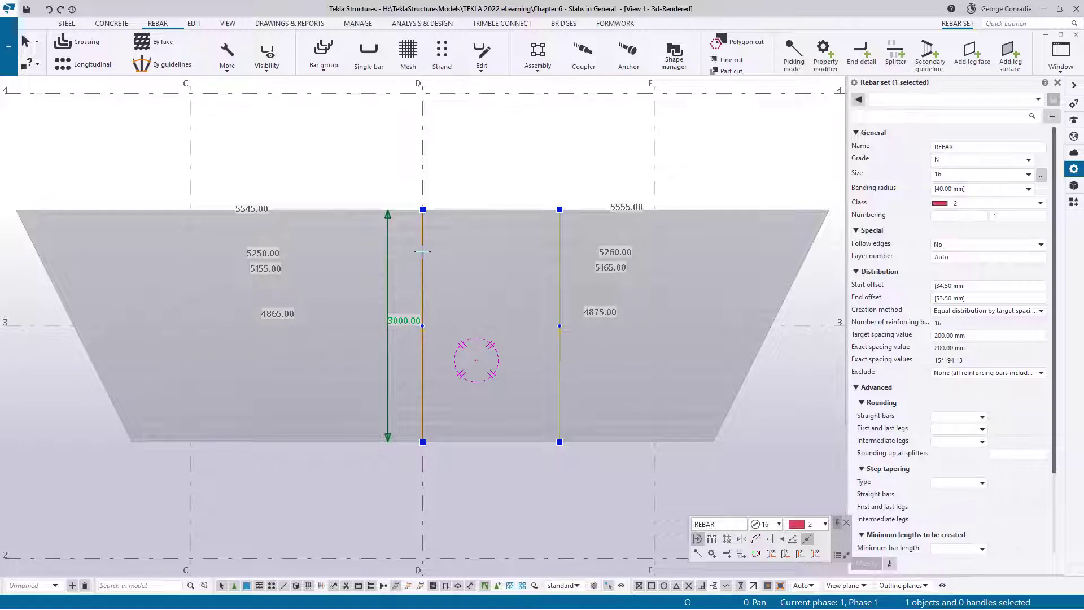
Step: Set the split offset of the lapping splitter along gridline D to 5 mm
{"action": "left_click", "coordinate": [422, 251]}
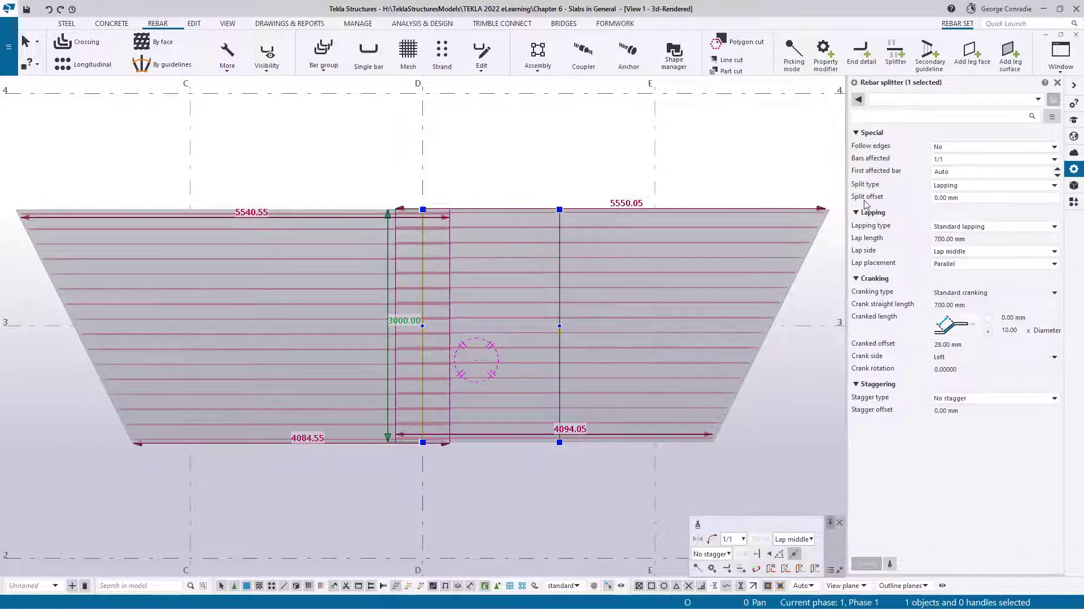
{"action": "left_click", "coordinate": [974, 199]}
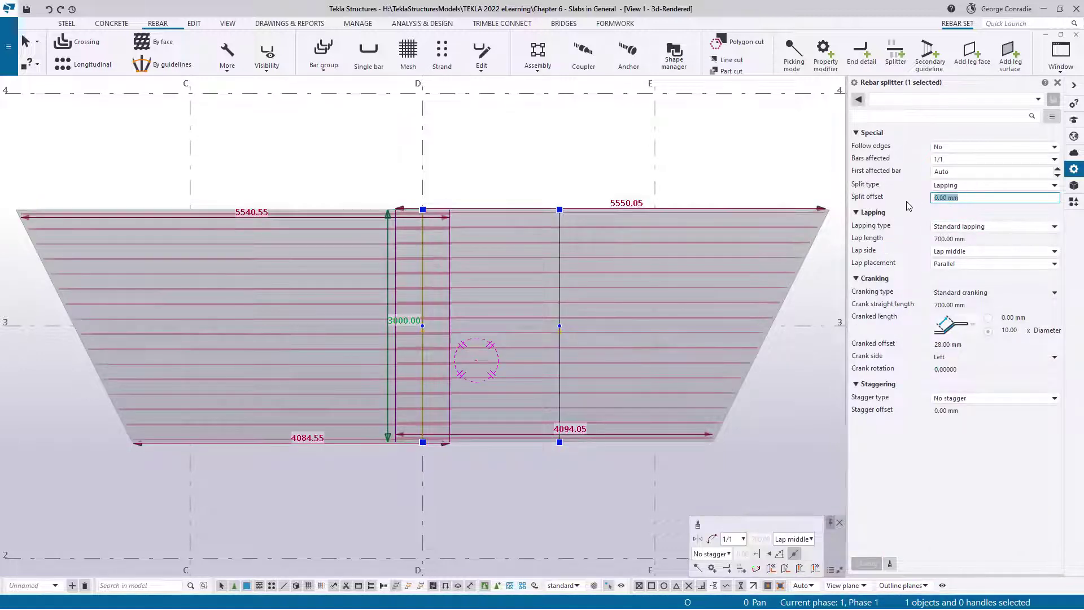
{"action": "type", "text": "5"}
{"action": "key", "text": "Return"}
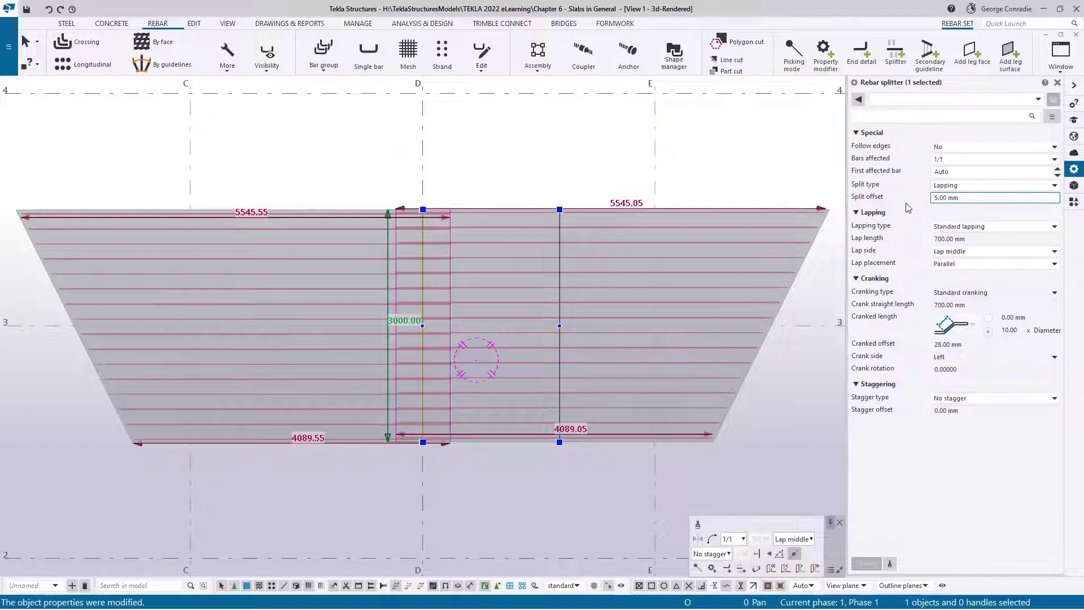
{"action": "left_click", "coordinate": [492, 472]}
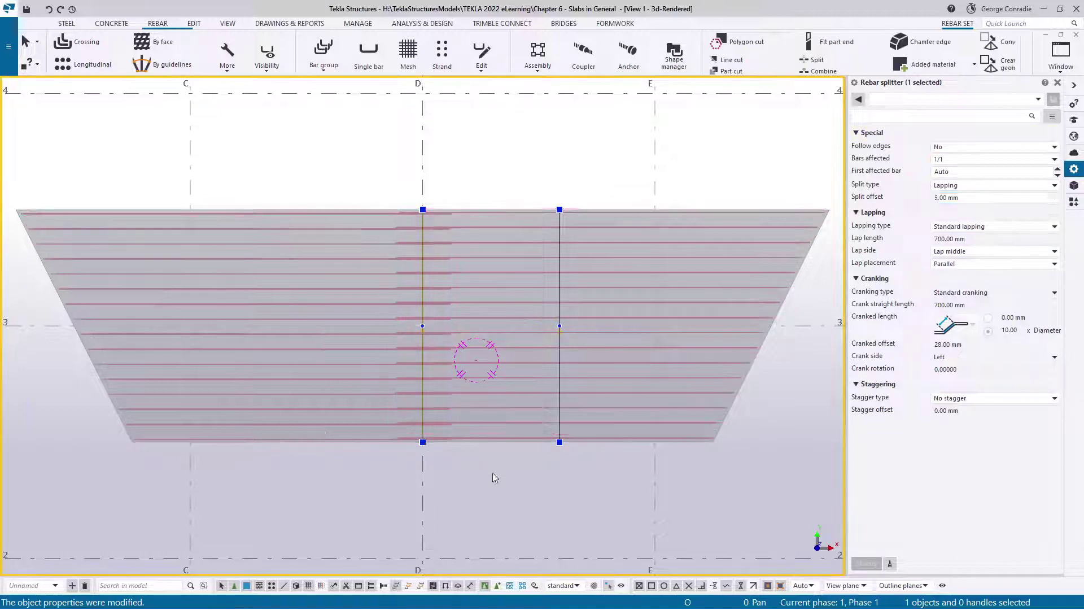
Step: Inquire the trapezoidal slab's rebar set and check its bending list for the bar lengths produced by the 5 mm split offset
{"action": "left_click", "coordinate": [498, 303]}
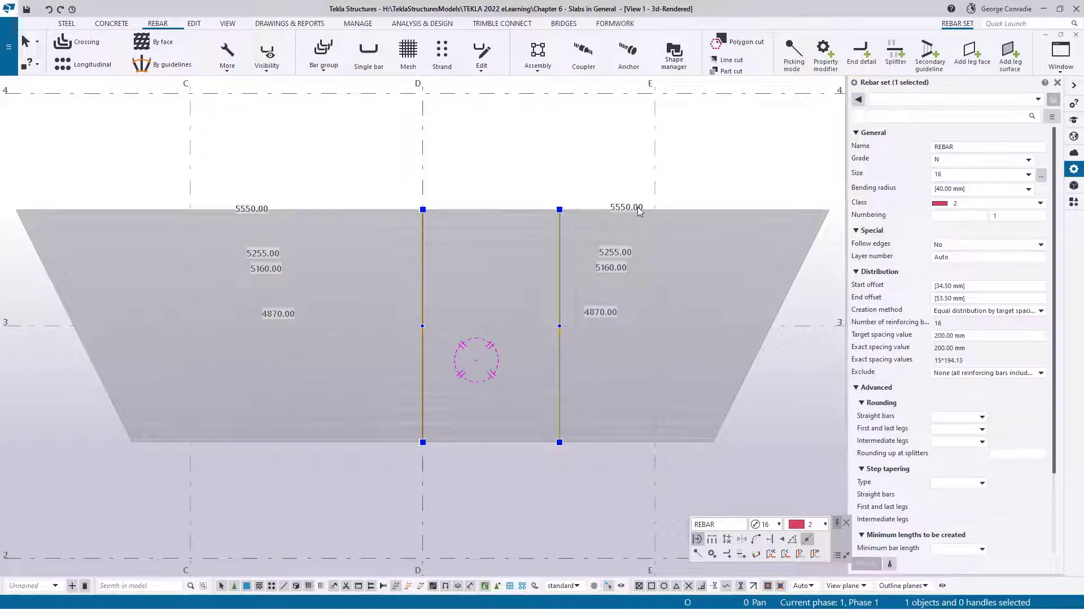
{"action": "right_click", "coordinate": [534, 260]}
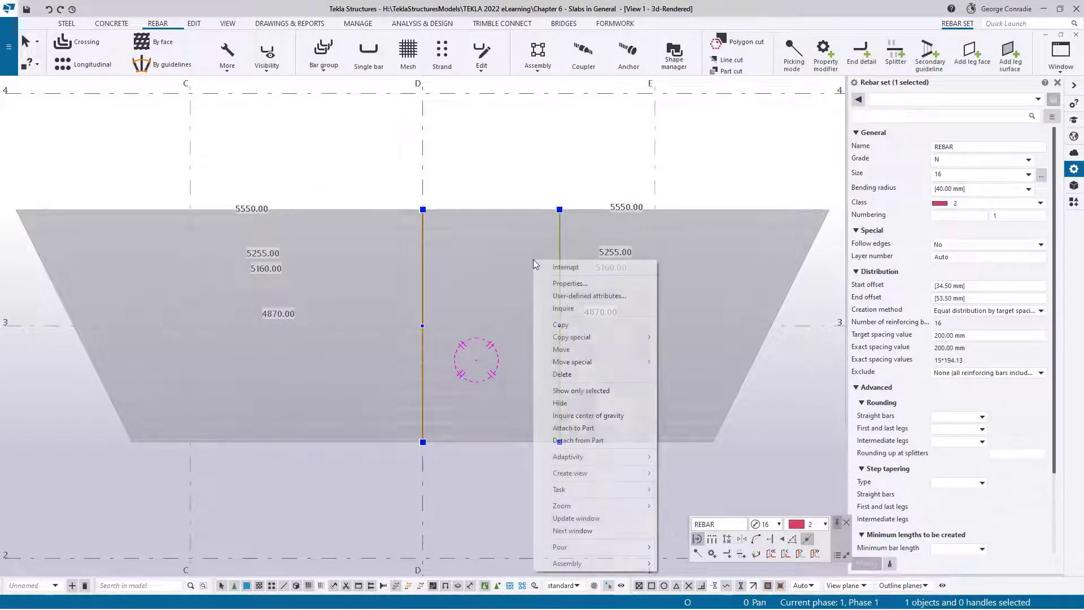
{"action": "left_click", "coordinate": [560, 308]}
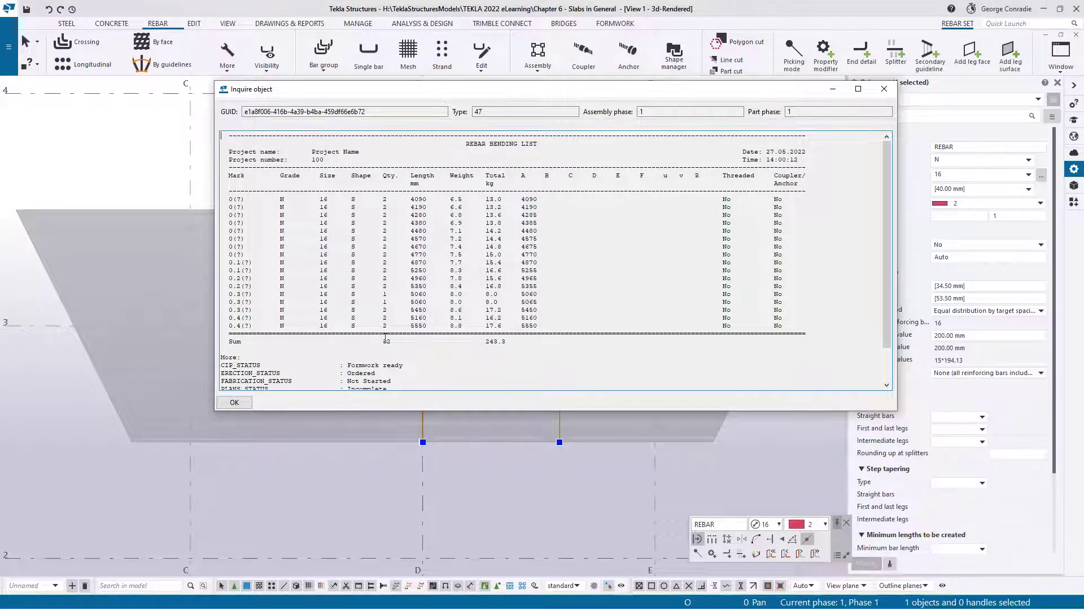
{"action": "left_click", "coordinate": [884, 88]}
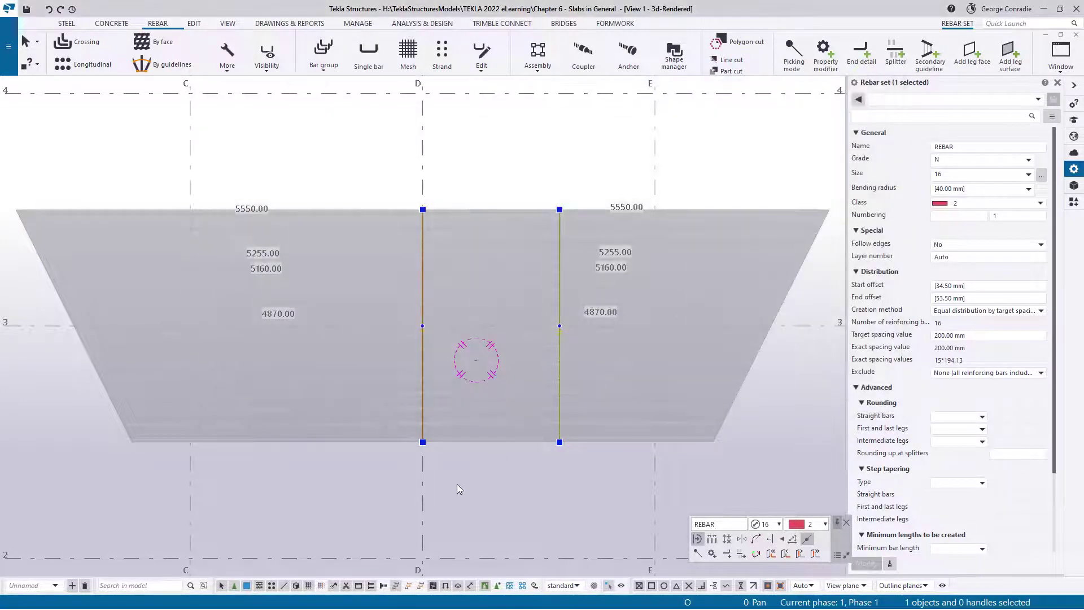
{"action": "left_click", "coordinate": [456, 483]}
Step: Set the step tapering of the trapezoidal slab's rebar set to Number of bars with a value of 3
{"action": "middle_click_drag", "start_coordinate": [465, 427], "coordinate": [501, 395]}
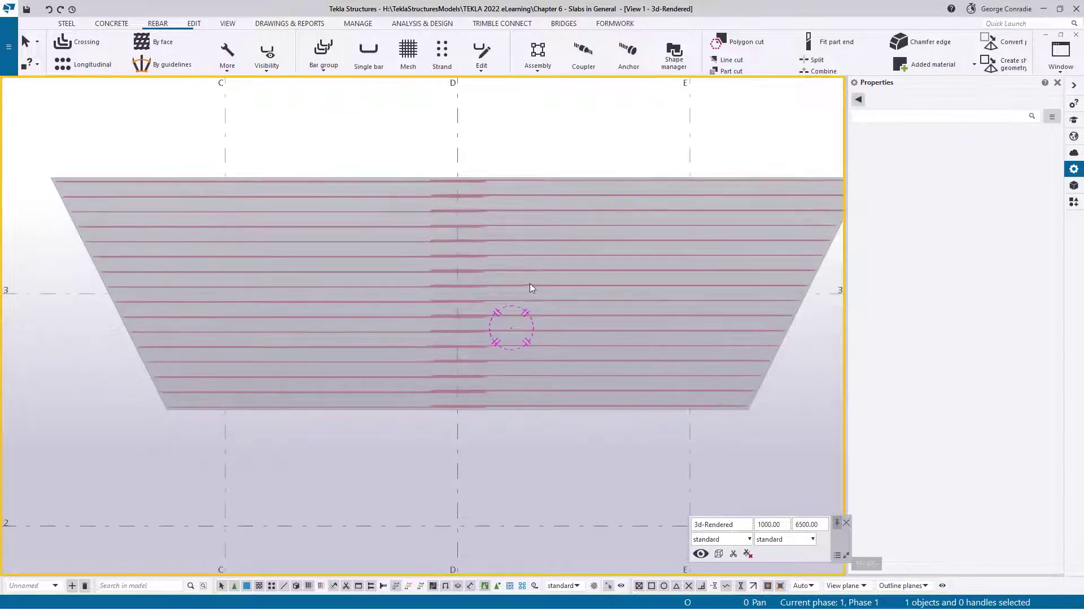
{"action": "left_click", "coordinate": [530, 270]}
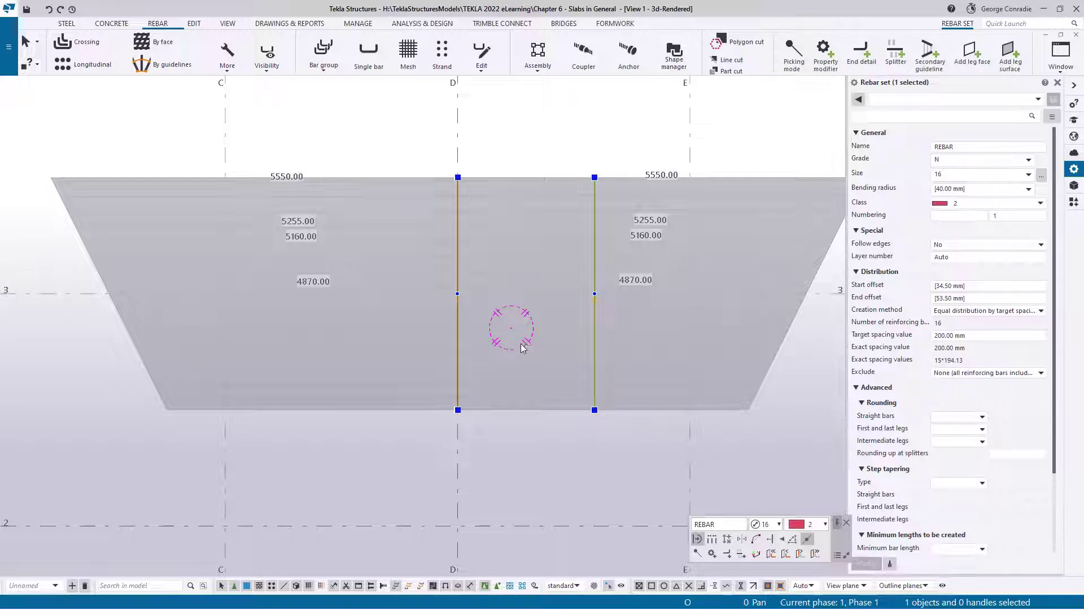
{"action": "scroll", "coordinate": [876, 419], "scroll_direction": "down", "scroll_amount": 1}
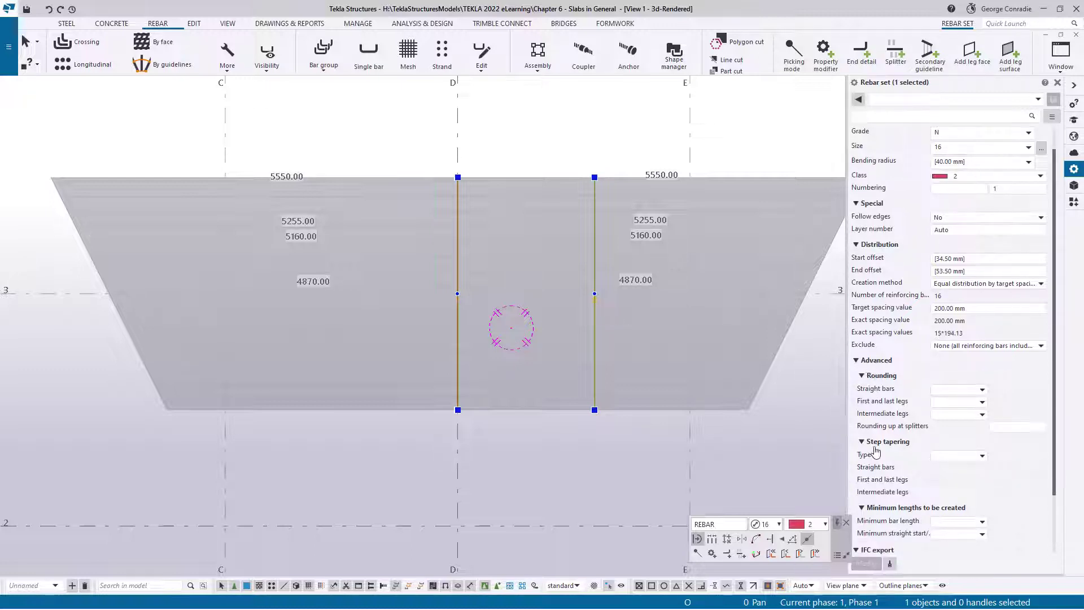
{"action": "left_click", "coordinate": [957, 456]}
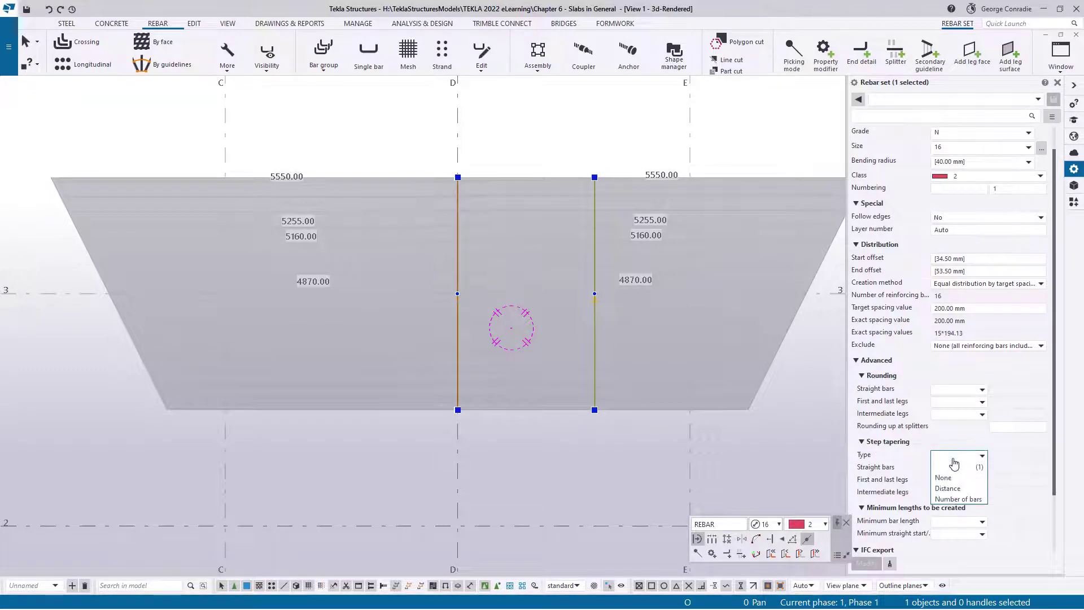
{"action": "left_click", "coordinate": [958, 498]}
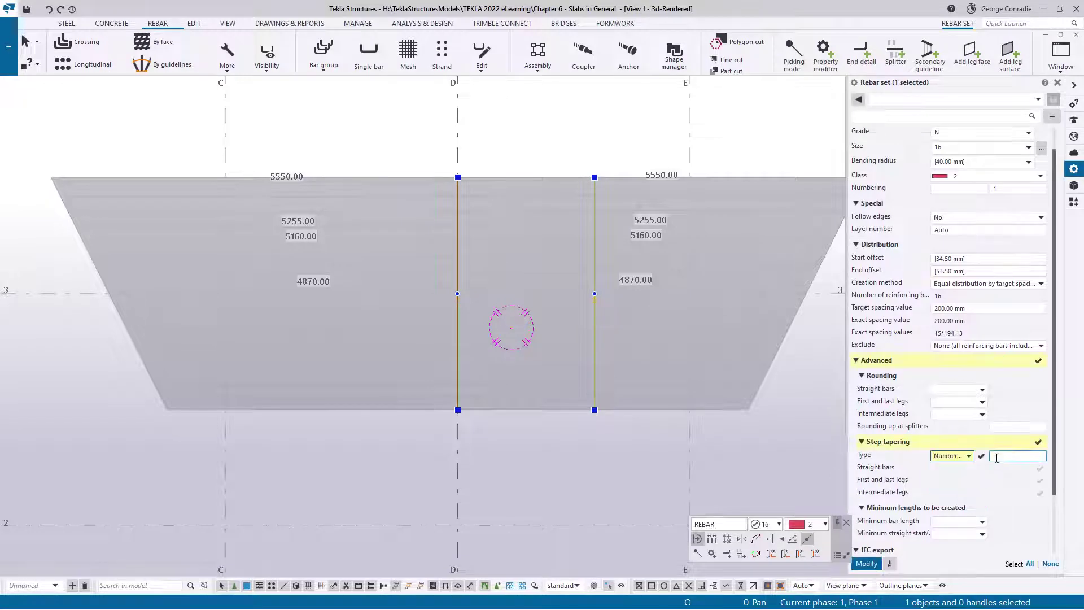
{"action": "left_click", "coordinate": [997, 457]}
{"action": "type", "text": "3"}
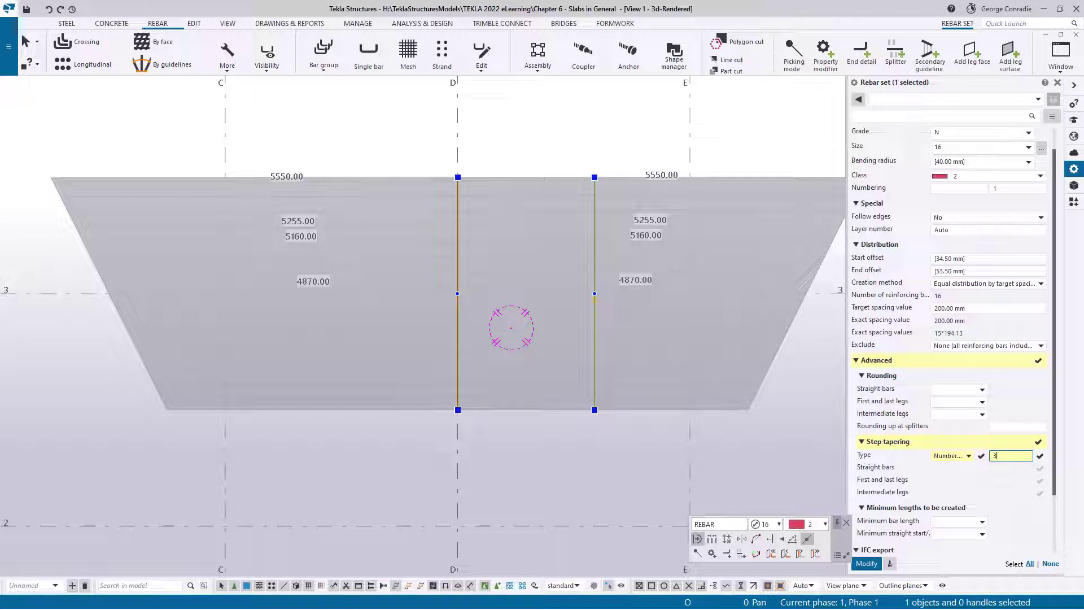
{"action": "key", "text": "Return"}
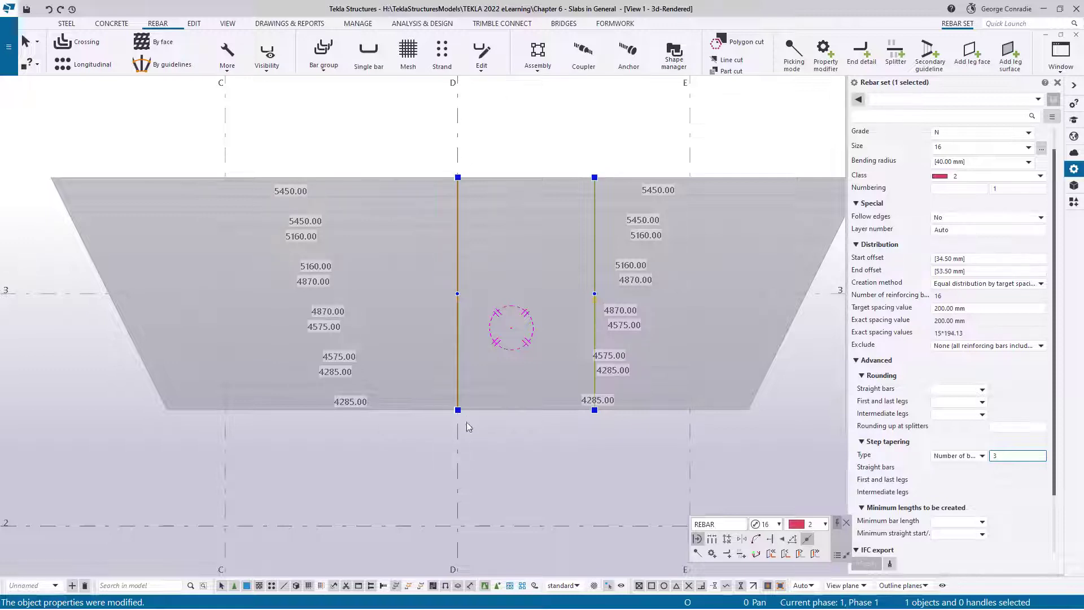
Step: Display the slab's reinforcement by color groups and compare the stepped bar groups on both sides of gridline D
{"action": "scroll", "coordinate": [382, 420], "scroll_direction": "up", "scroll_amount": 3}
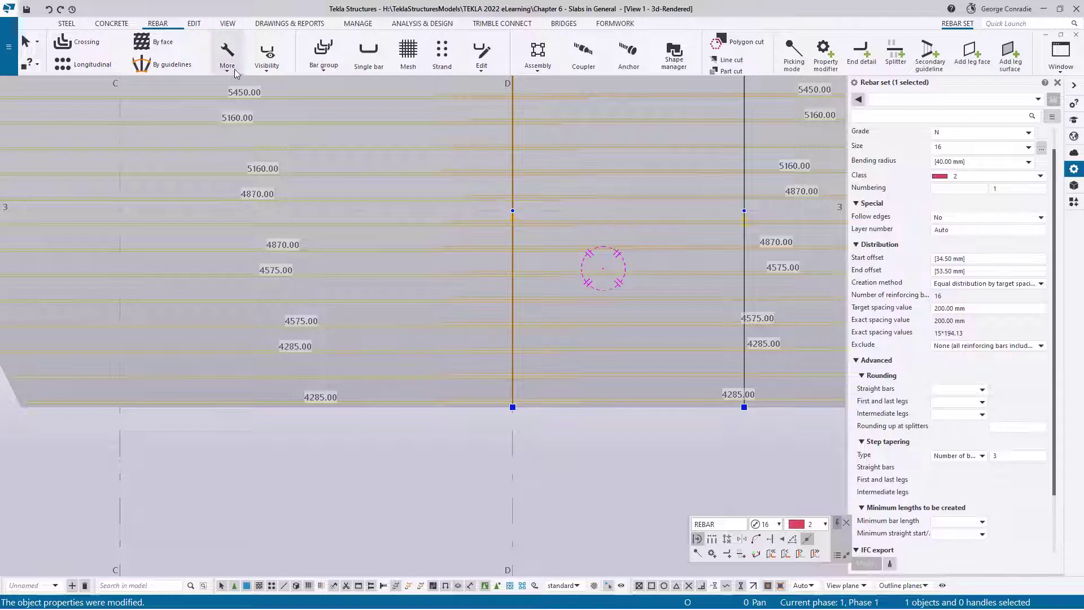
{"action": "left_click", "coordinate": [267, 55]}
{"action": "left_click", "coordinate": [306, 237]}
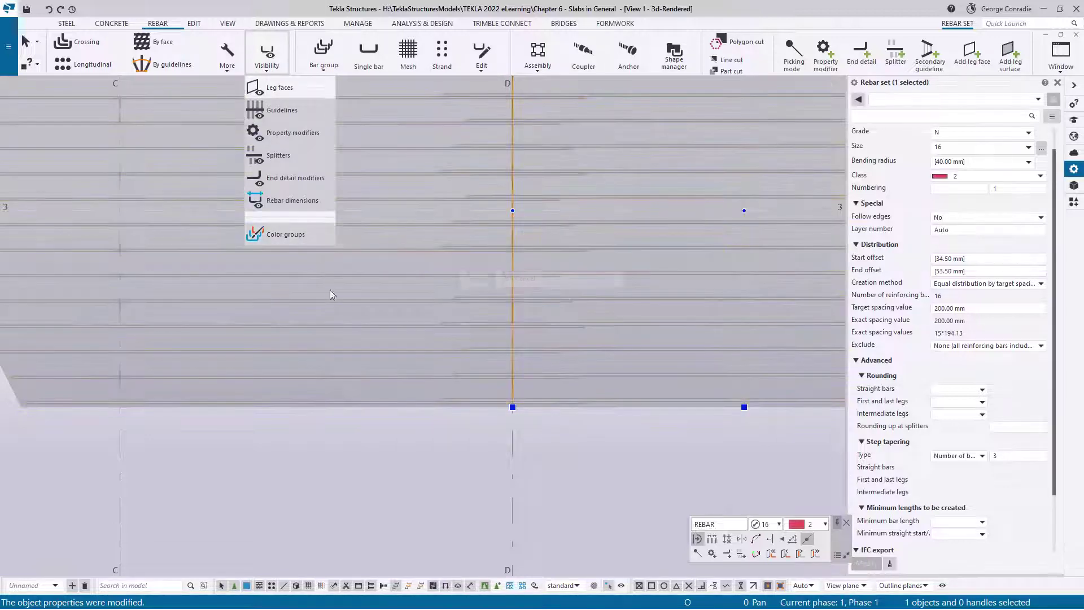
{"action": "left_click", "coordinate": [563, 442]}
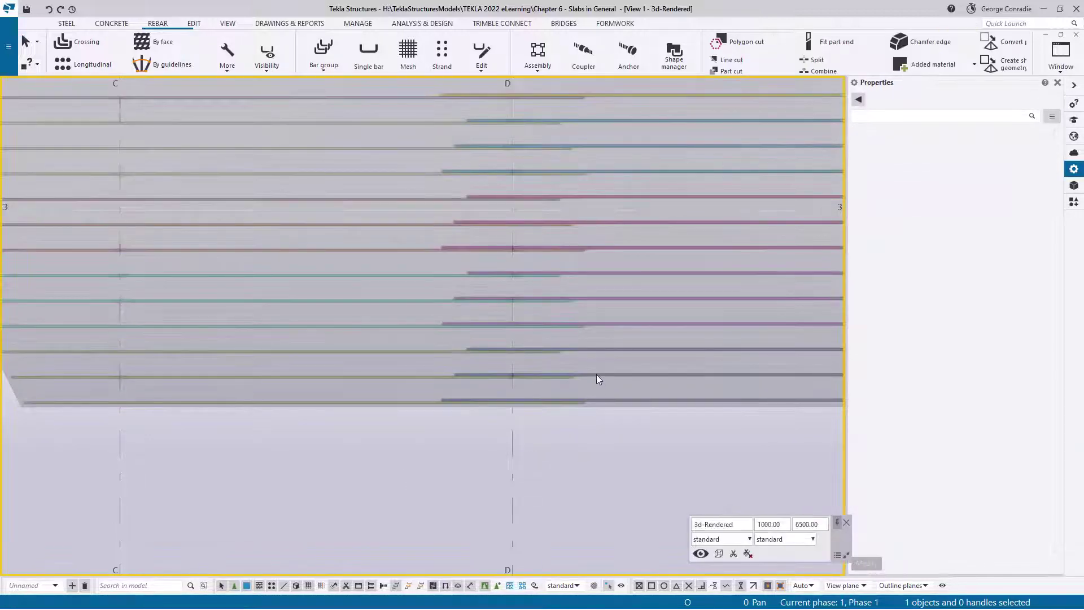
{"action": "scroll", "coordinate": [567, 432], "scroll_direction": "down", "scroll_amount": 3}
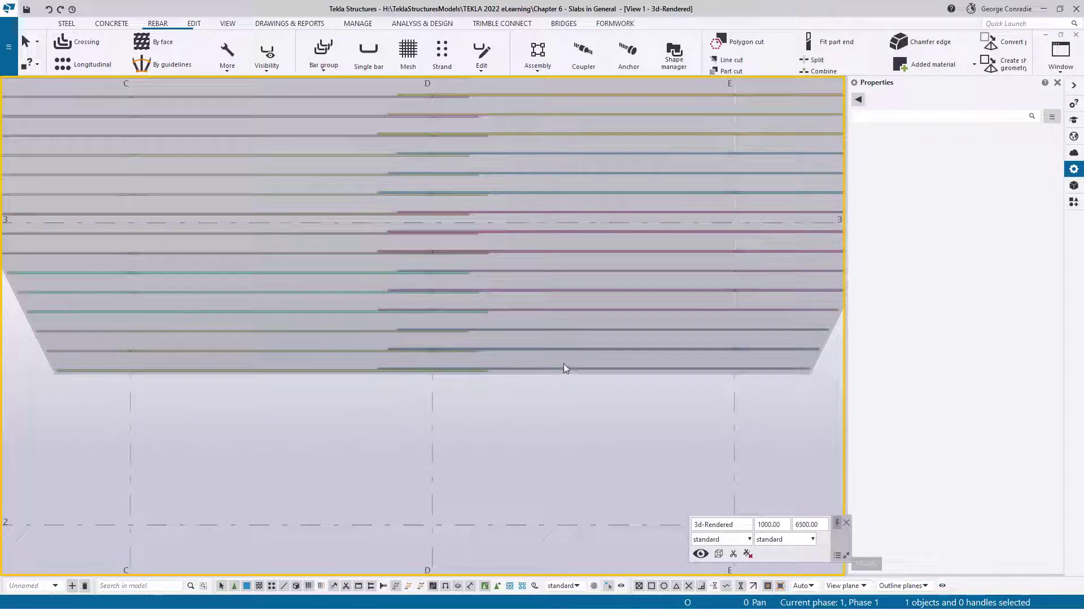
{"action": "middle_click_drag", "start_coordinate": [542, 256], "coordinate": [549, 278]}
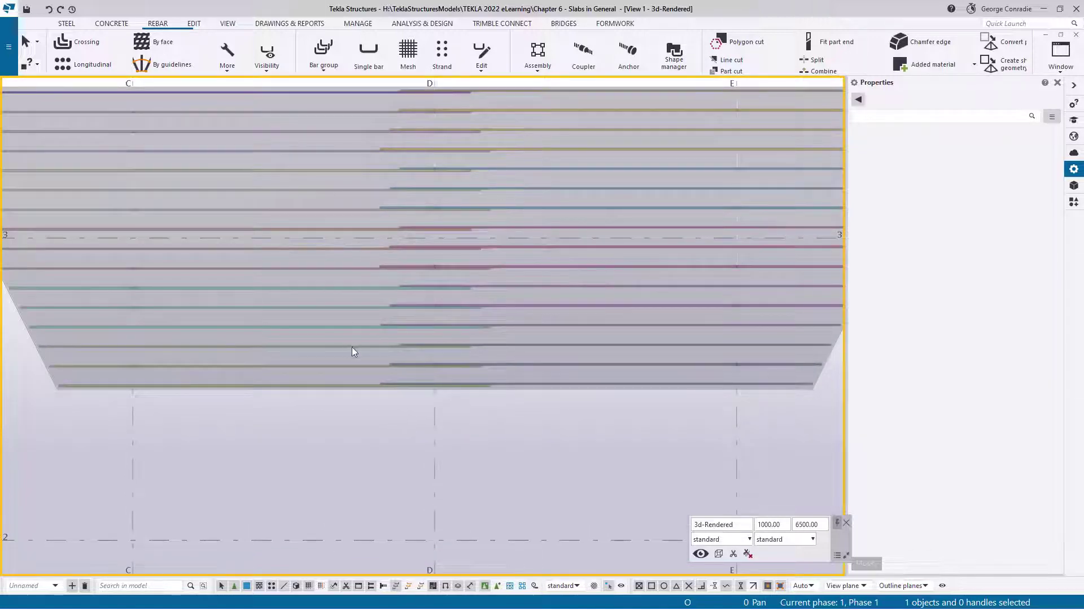
Step: Inquire the step-tapered rebar set and review the bar quantities and lengths in its bending list
{"action": "left_click", "coordinate": [527, 345]}
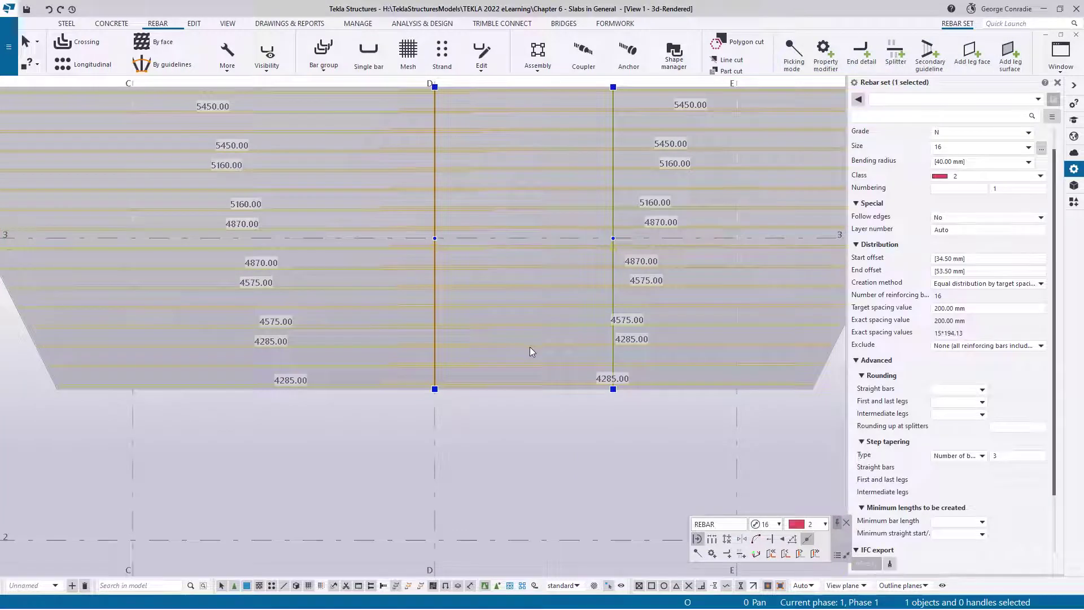
{"action": "right_click", "coordinate": [367, 344]}
{"action": "left_click", "coordinate": [392, 82]}
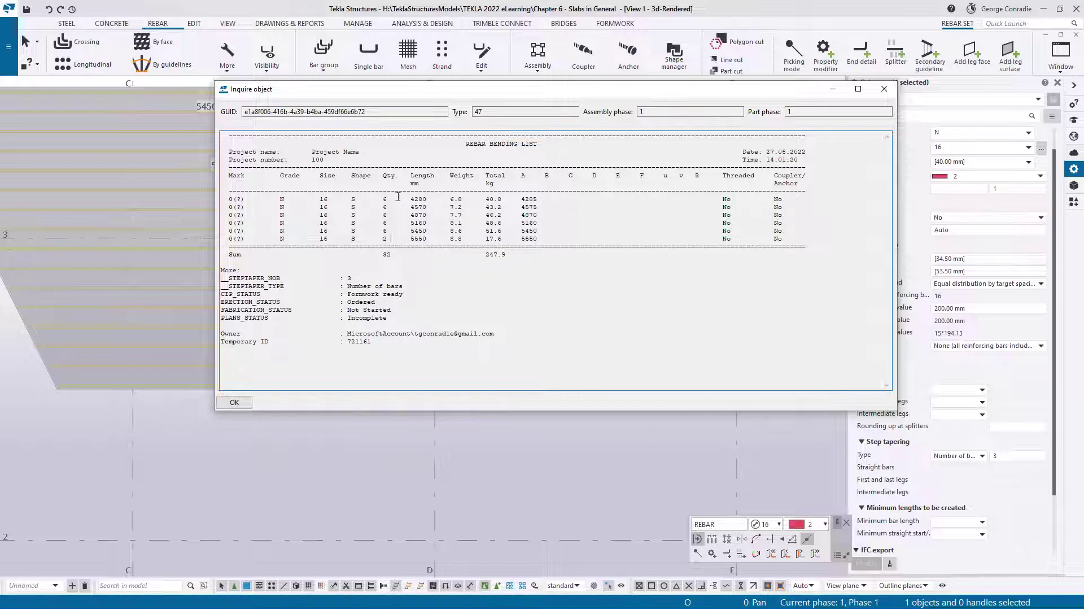
{"action": "left_click", "coordinate": [394, 223]}
{"action": "left_click", "coordinate": [884, 88]}
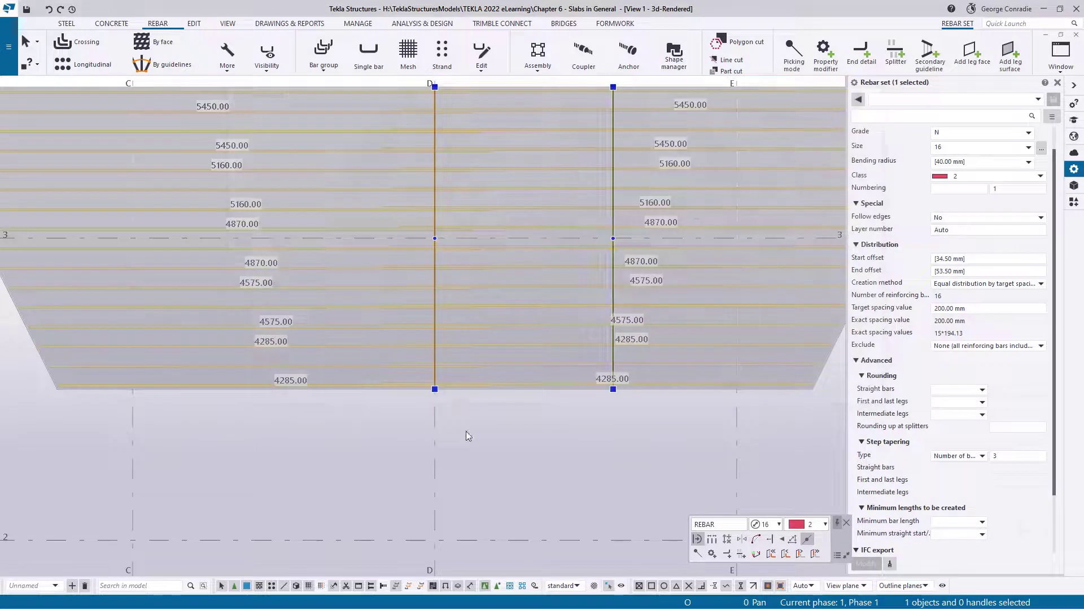
Step: Examine the laps along gridline D and the dimensioned bar lengths of the step-tapered rebar set
{"action": "left_click", "coordinate": [475, 429]}
{"action": "scroll", "coordinate": [482, 426], "scroll_direction": "down", "scroll_amount": 1}
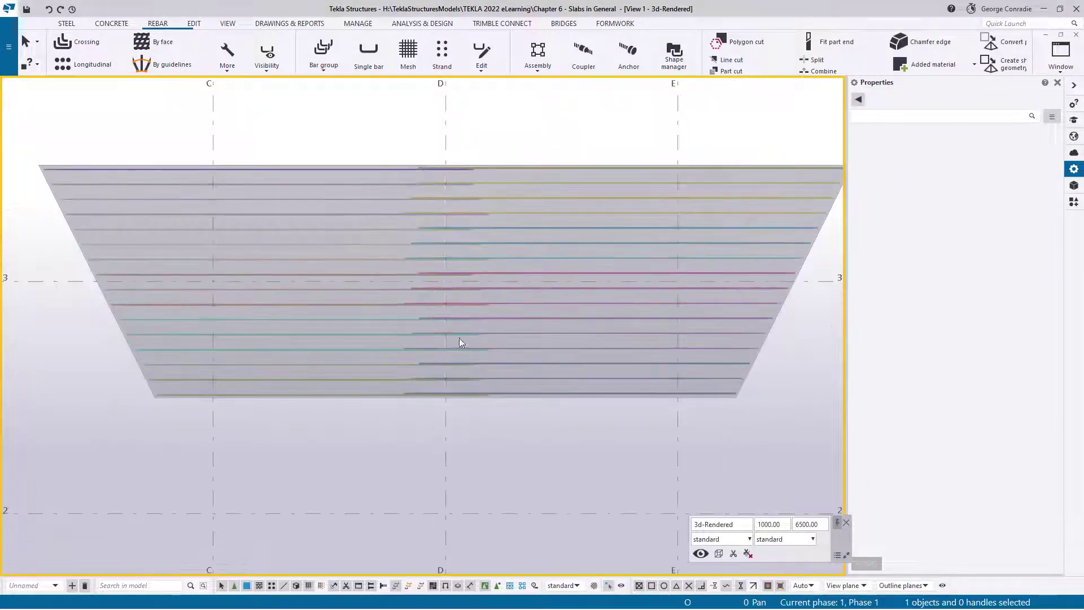
{"action": "scroll", "coordinate": [459, 342], "scroll_direction": "up", "scroll_amount": 2}
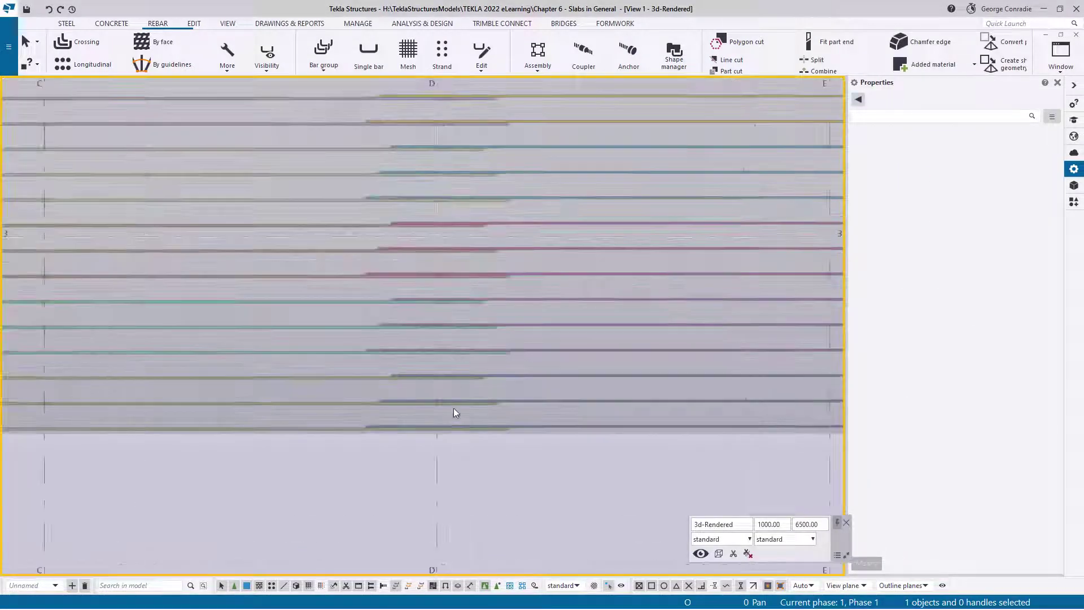
{"action": "left_click", "coordinate": [462, 377]}
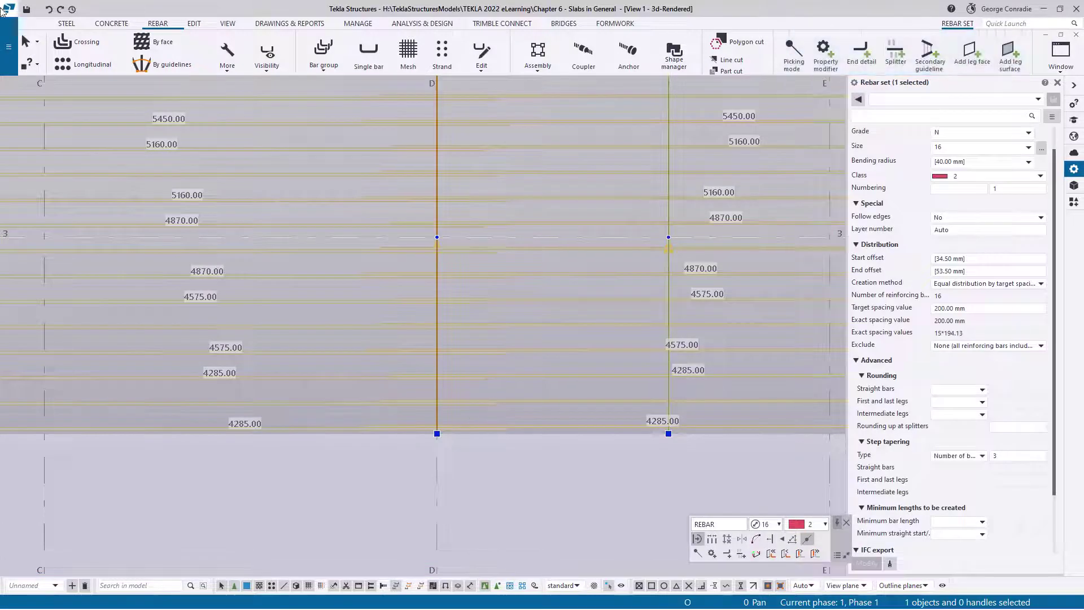
{"action": "left_click", "coordinate": [554, 485]}
Step: Fit the work area to the entire model
{"action": "scroll", "coordinate": [555, 485], "scroll_direction": "down", "scroll_amount": 1}
{"action": "scroll", "coordinate": [554, 487], "scroll_direction": "down", "scroll_amount": 1}
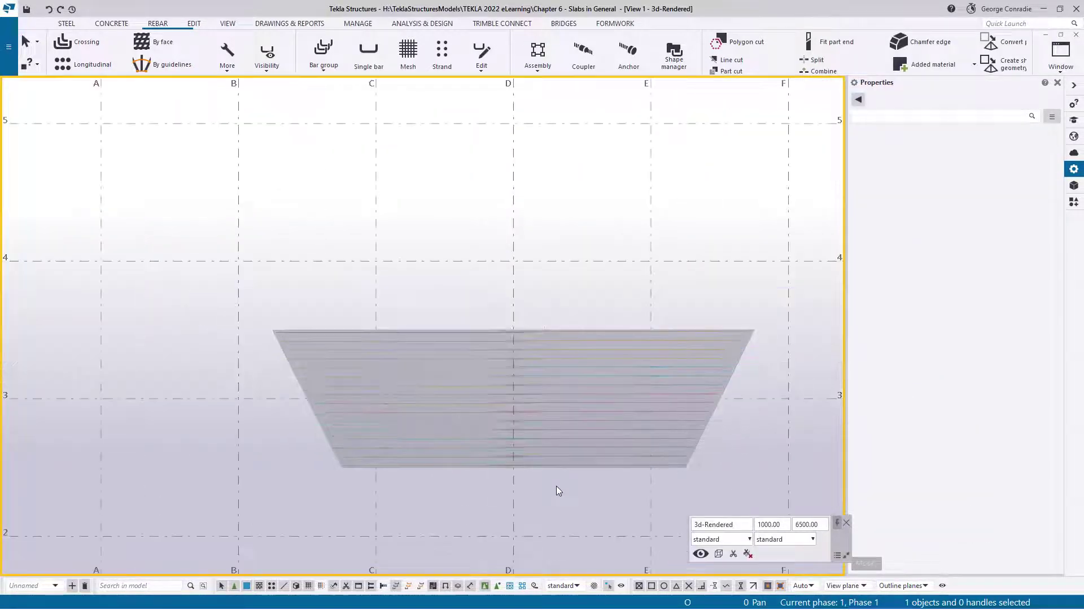
{"action": "right_click", "coordinate": [570, 305]}
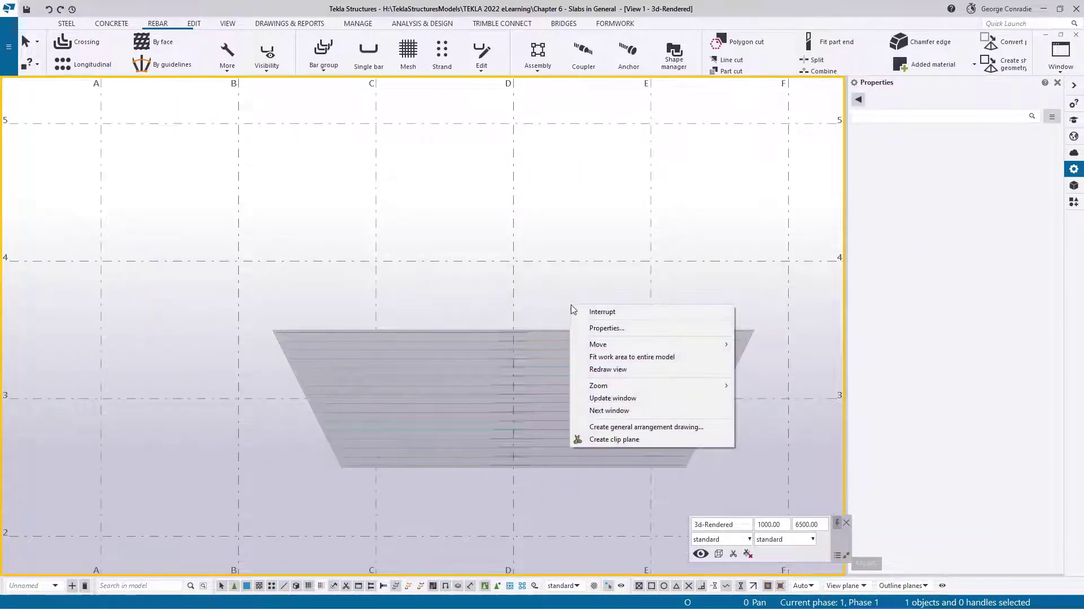
{"action": "left_click", "coordinate": [629, 359]}
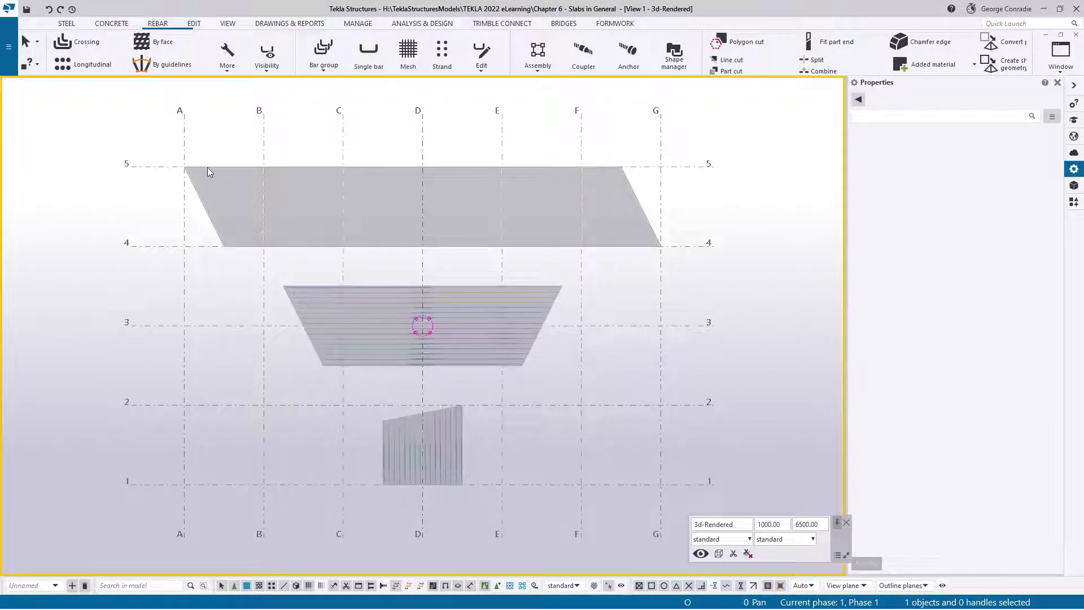
Step: Fit the work area in all views to the parallelogram slab between gridlines 4 and 5
{"action": "left_click_drag", "start_coordinate": [166, 153], "coordinate": [675, 254]}
{"action": "right_click", "coordinate": [619, 265]}
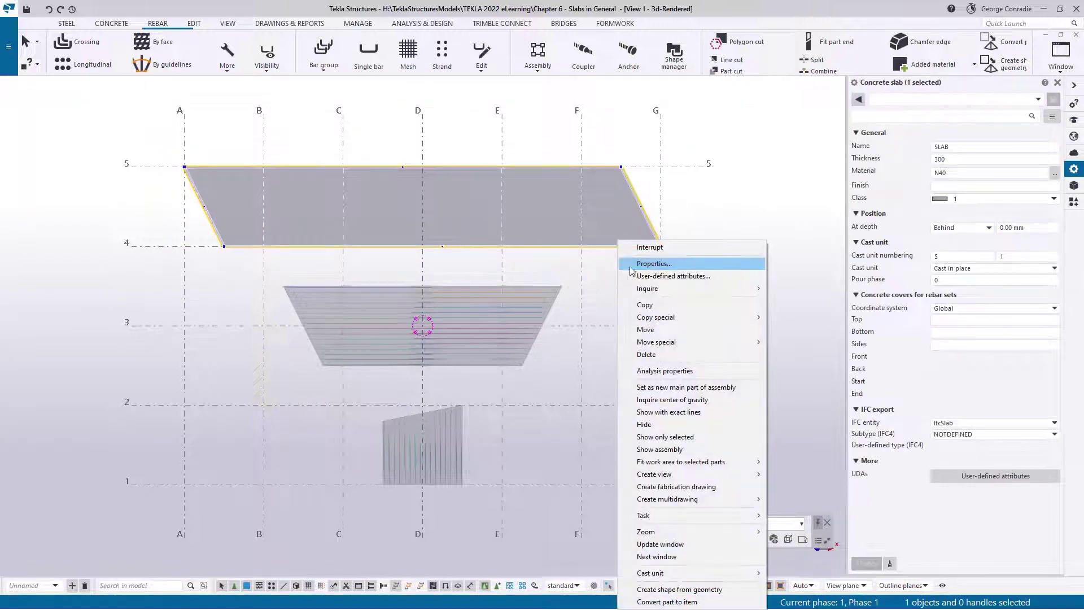
{"action": "mouse_move", "coordinate": [680, 462]}
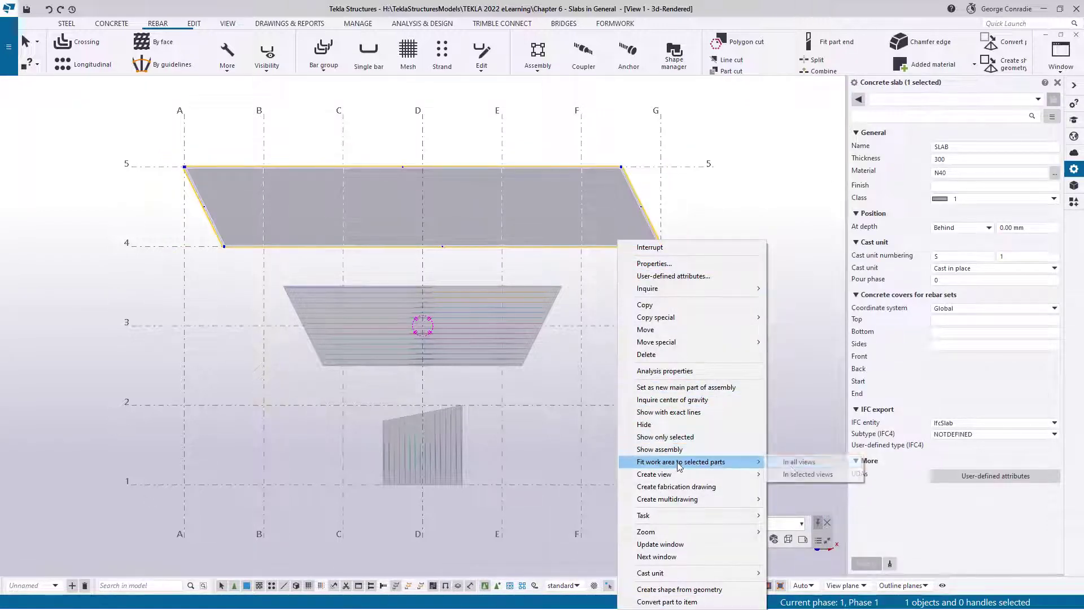
{"action": "left_click", "coordinate": [802, 463]}
{"action": "left_click", "coordinate": [617, 435]}
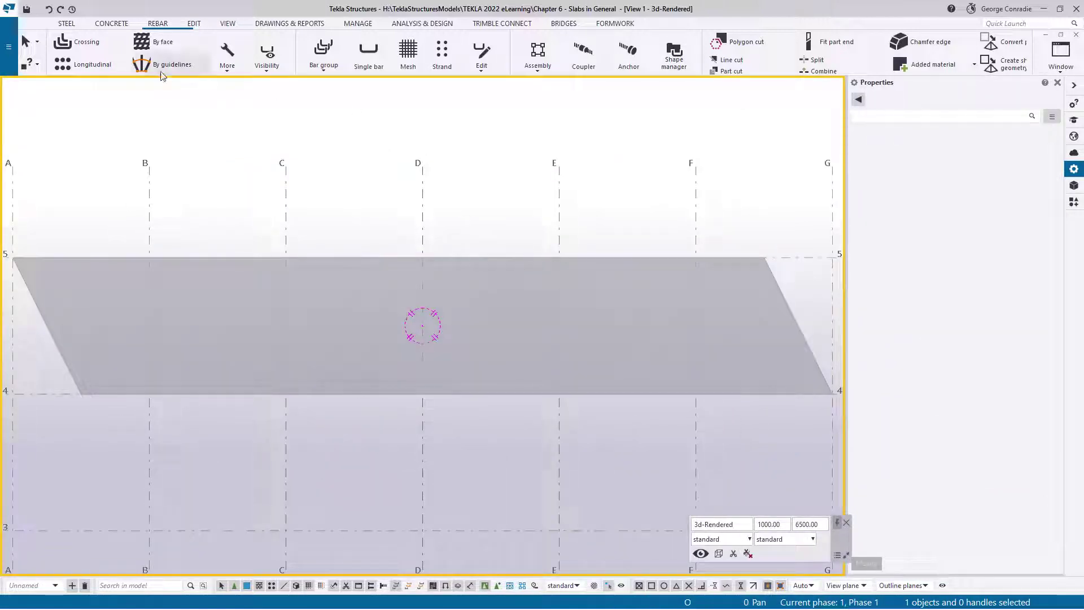
Step: Create a rebar set by face on the parallelogram slab near gridline 4, using the standard properties with grade N, size 16 main bars
{"action": "left_click", "coordinate": [162, 42]}
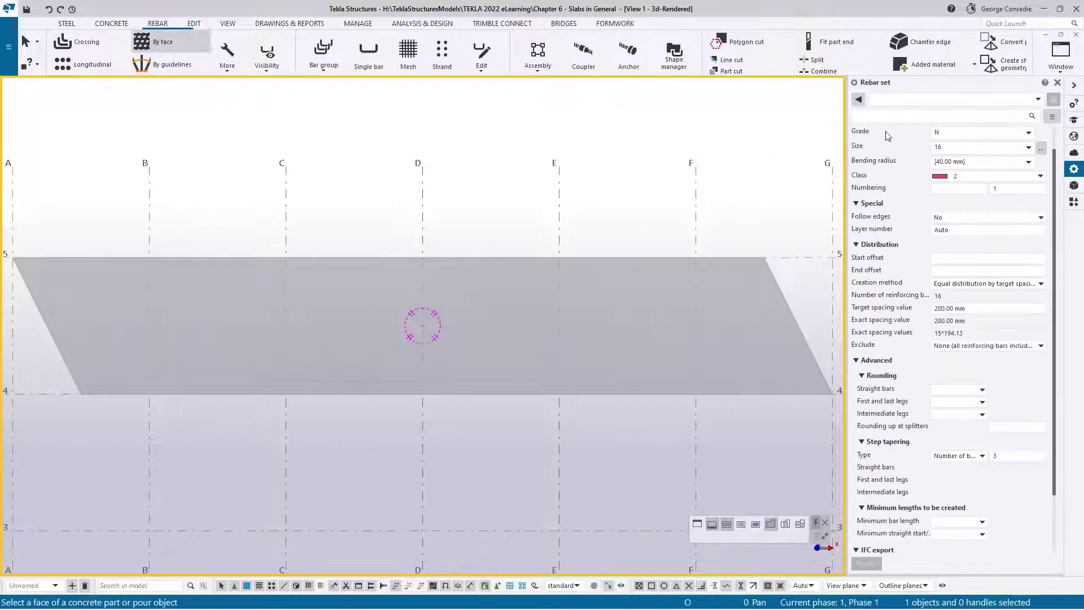
{"action": "left_click", "coordinate": [904, 100]}
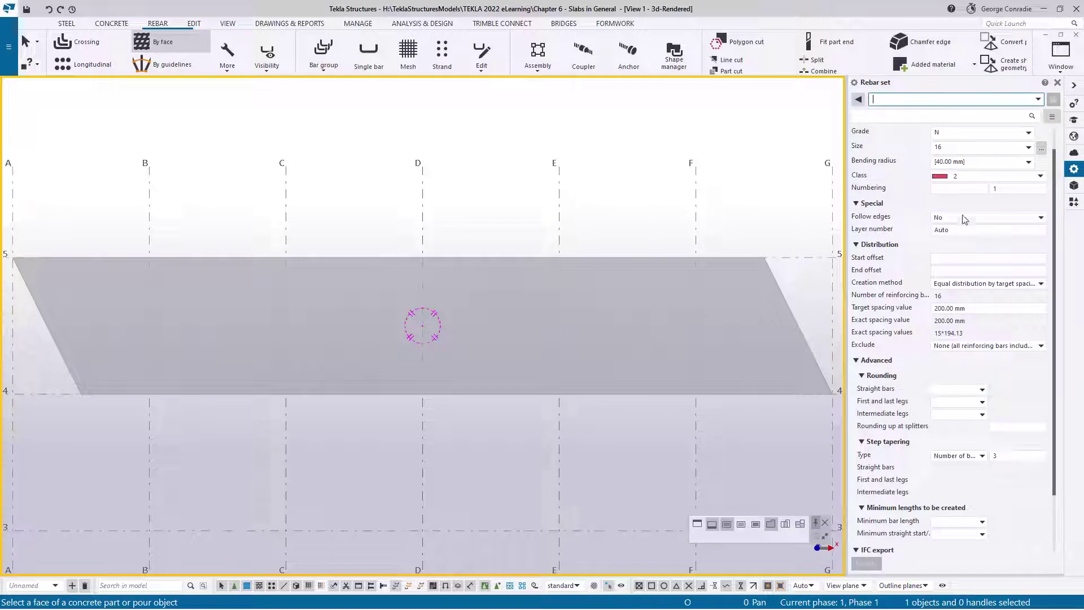
{"action": "key", "text": "Down"}
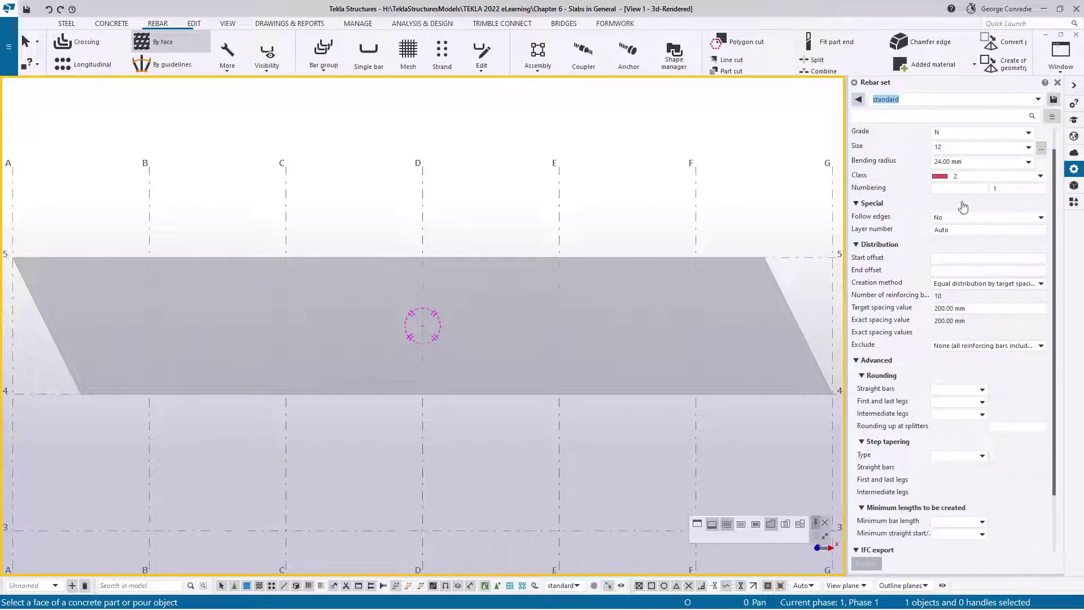
{"action": "left_click", "coordinate": [1041, 147]}
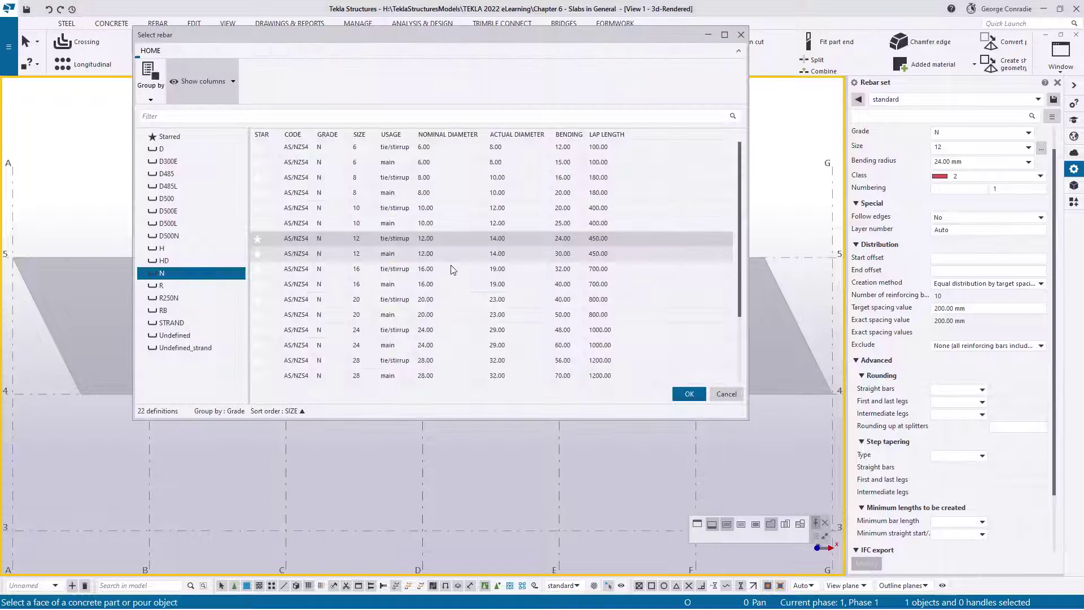
{"action": "left_click", "coordinate": [360, 284]}
{"action": "left_click", "coordinate": [688, 394]}
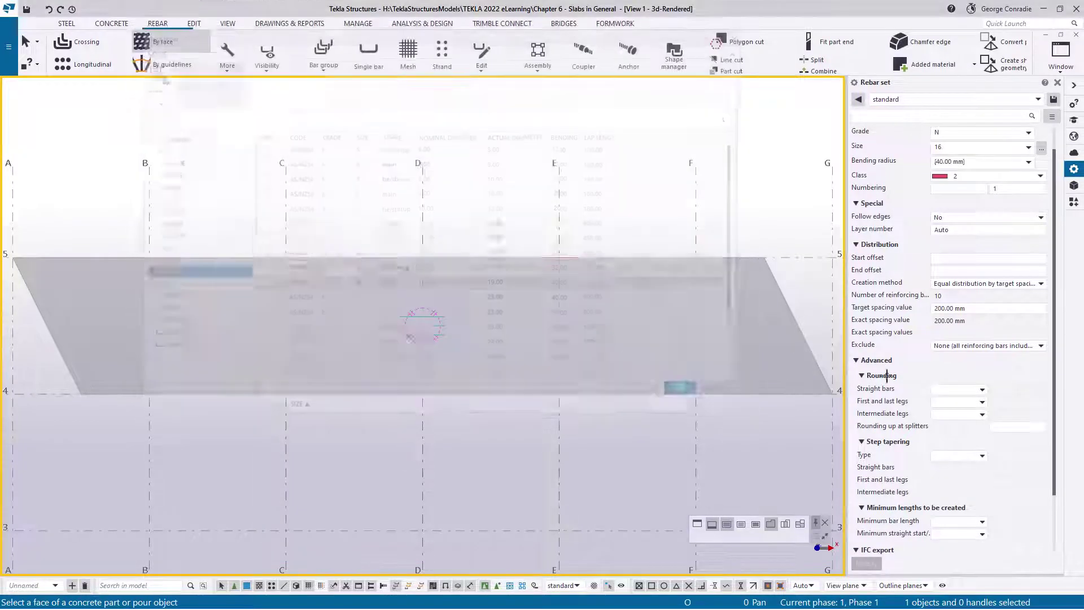
{"action": "left_click", "coordinate": [441, 389]}
{"action": "right_click", "coordinate": [460, 432]}
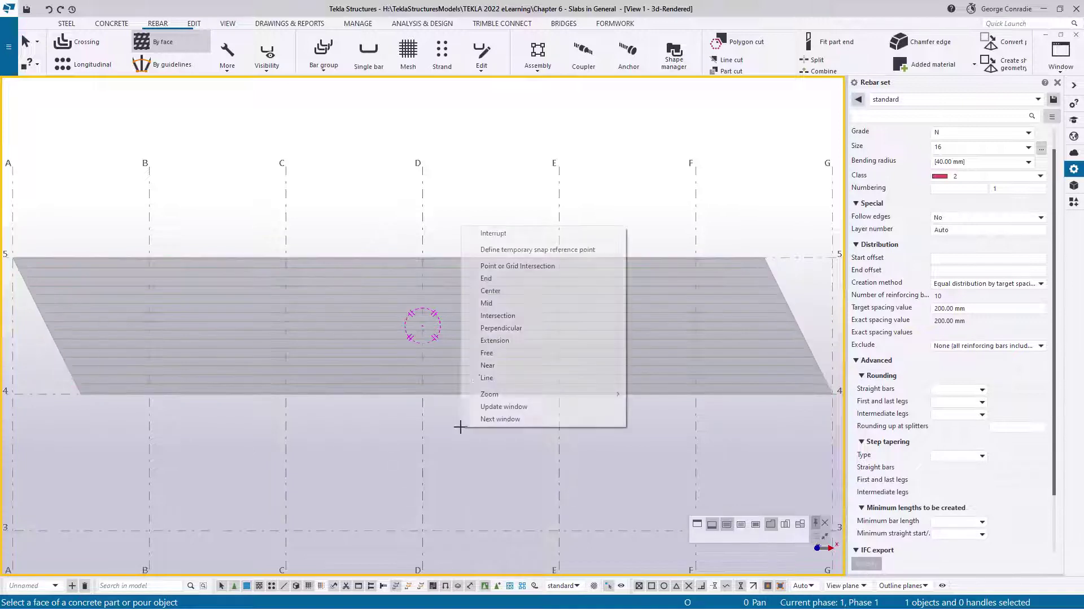
{"action": "left_click", "coordinate": [489, 233]}
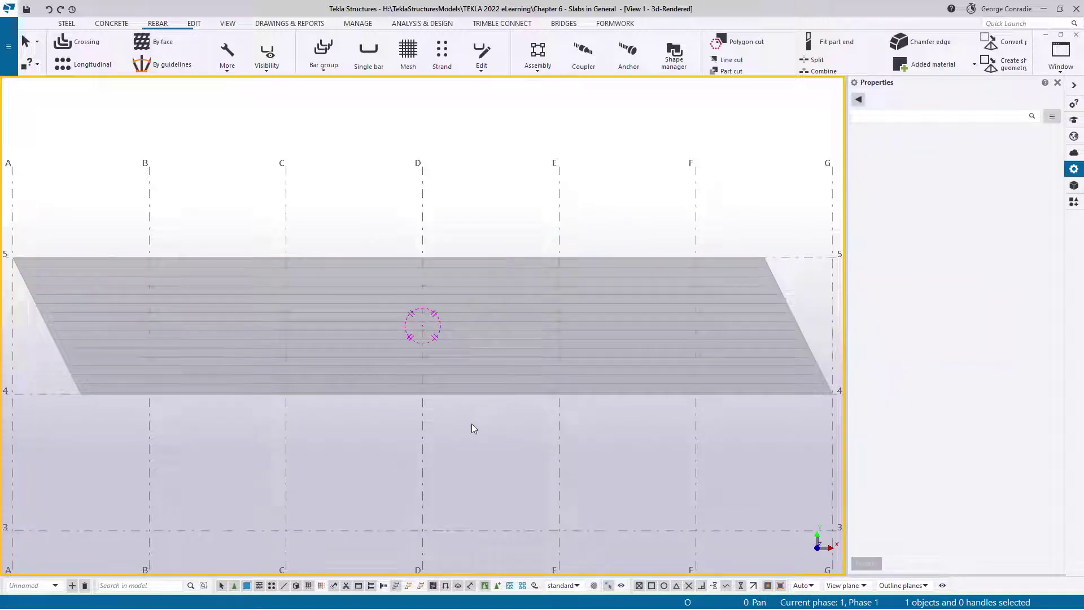
Step: Inquire the bending list of the parallelogram slab's rebar set to check its bar lengths
{"action": "left_click", "coordinate": [522, 316]}
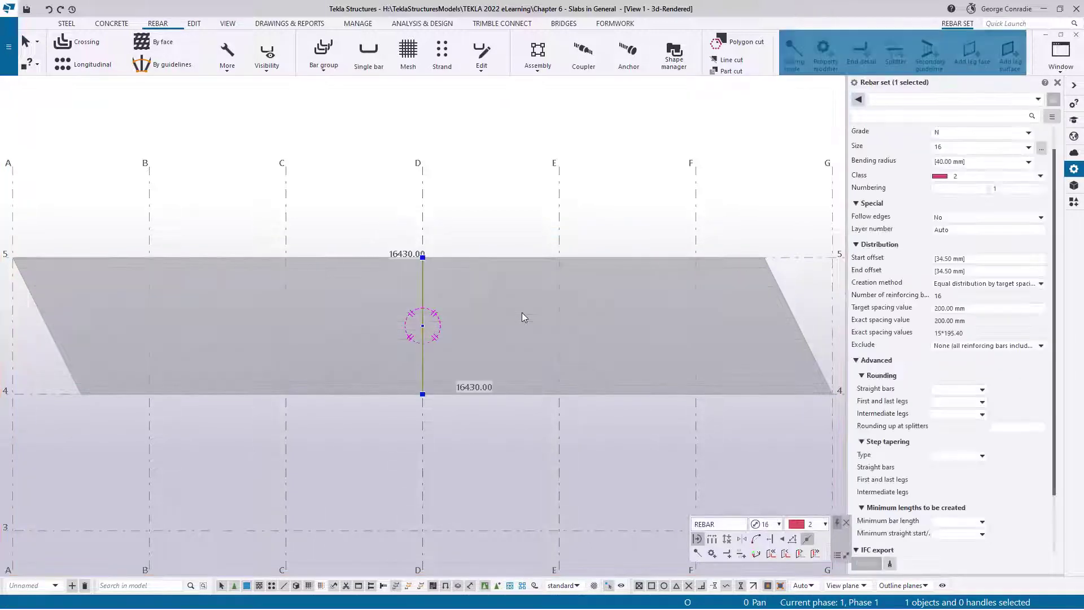
{"action": "right_click", "coordinate": [522, 316]}
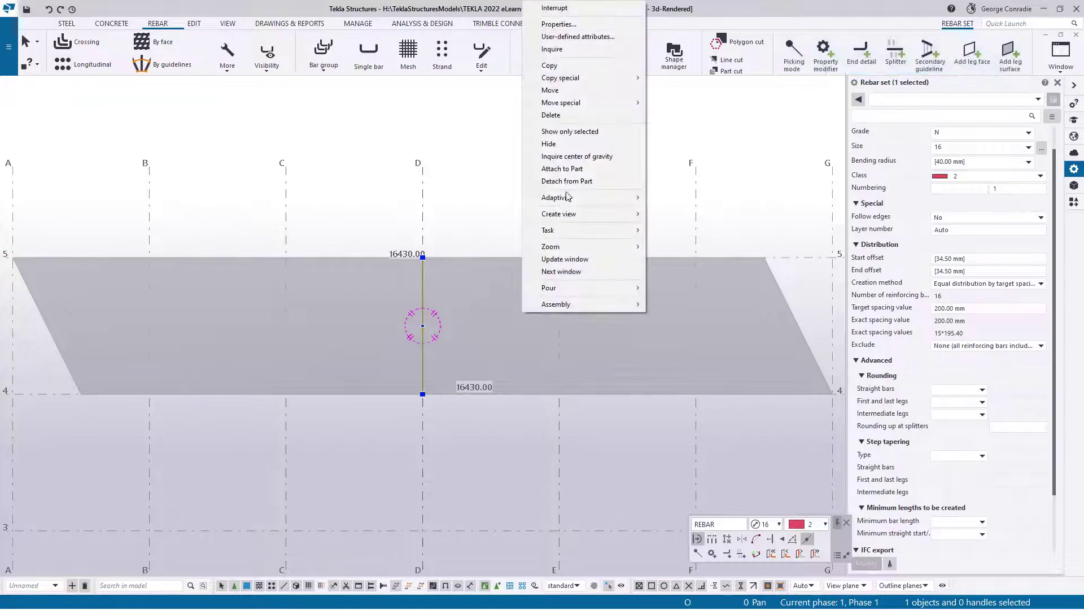
{"action": "left_click", "coordinate": [565, 50]}
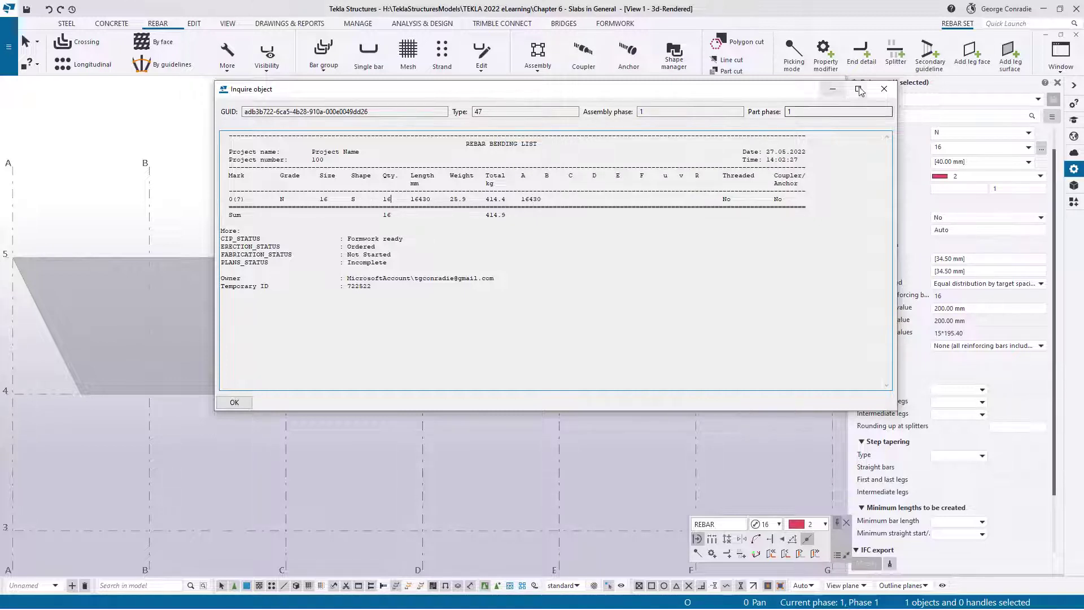
{"action": "left_click", "coordinate": [884, 89]}
{"action": "left_click", "coordinate": [481, 442]}
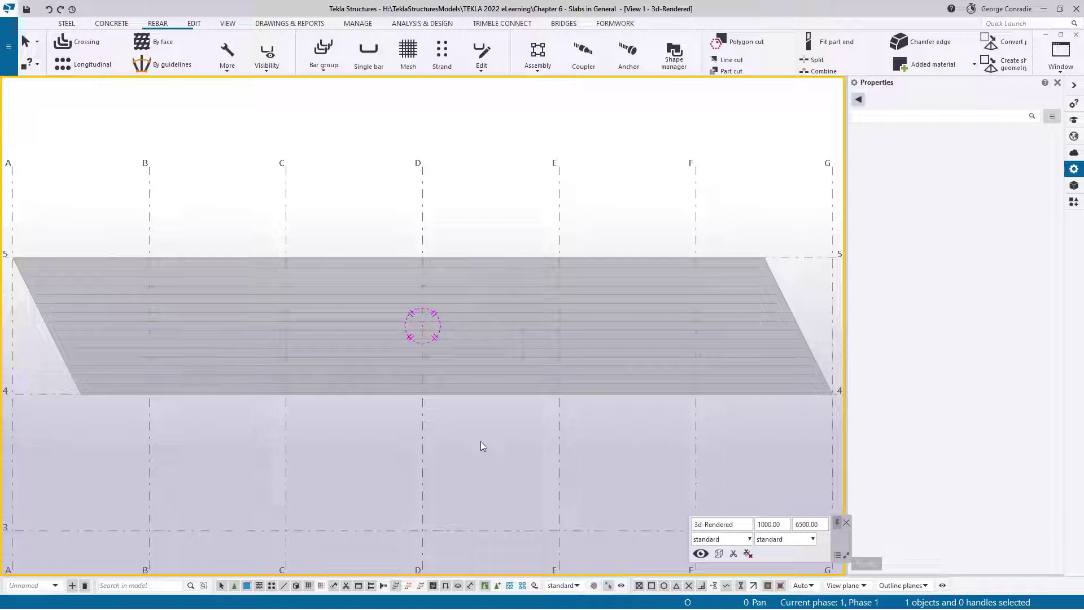
Step: Move the rebar set's guideline from gridline D to a position between gridlines D and E
{"action": "scroll", "coordinate": [435, 361], "scroll_direction": "up", "scroll_amount": 4}
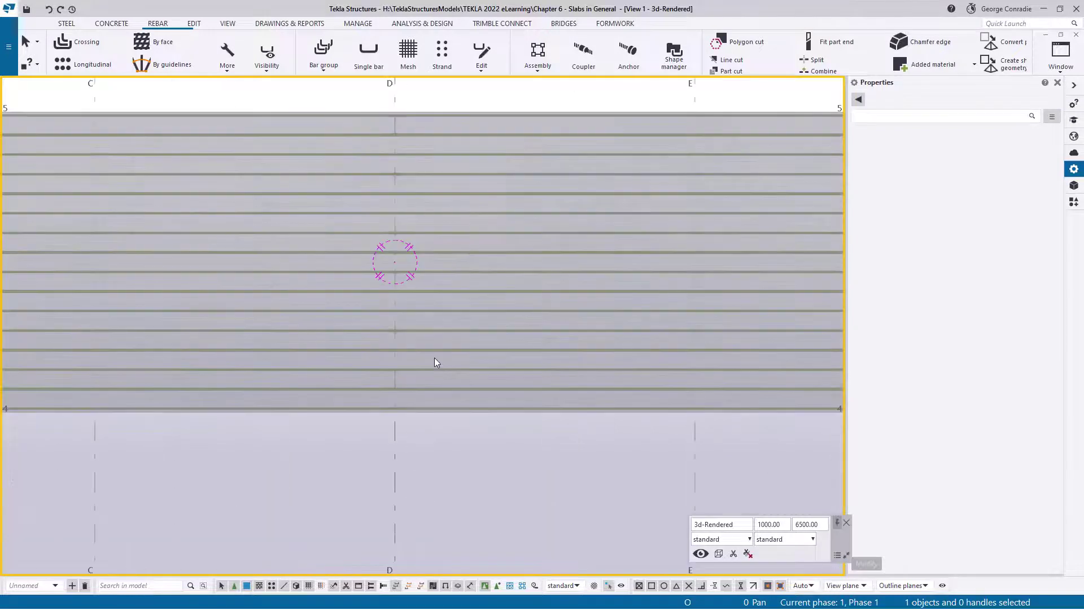
{"action": "left_click", "coordinate": [432, 370]}
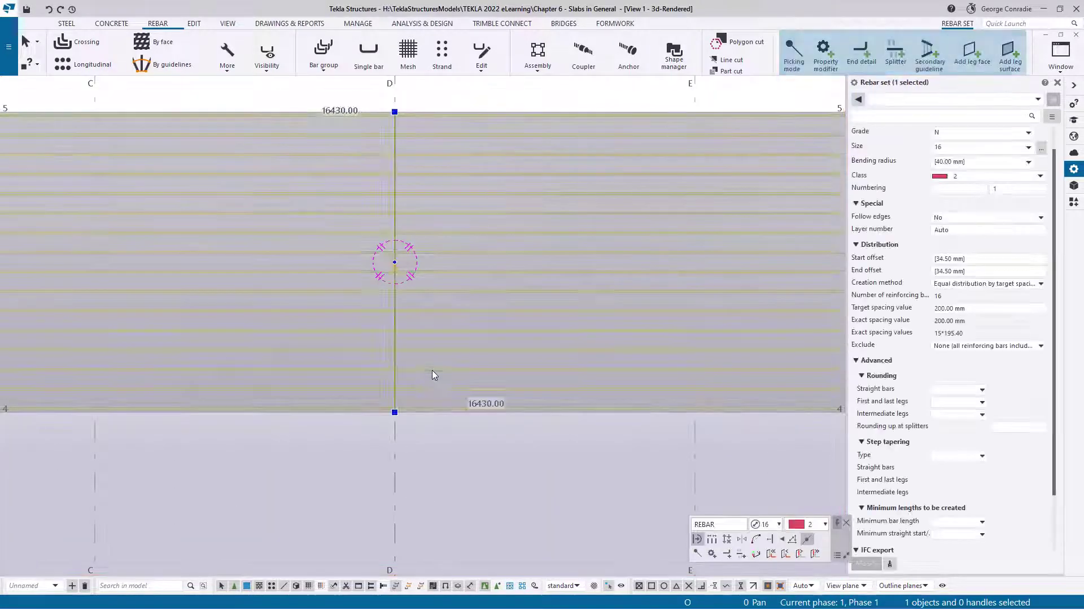
{"action": "left_click_drag", "start_coordinate": [395, 223], "coordinate": [572, 215]}
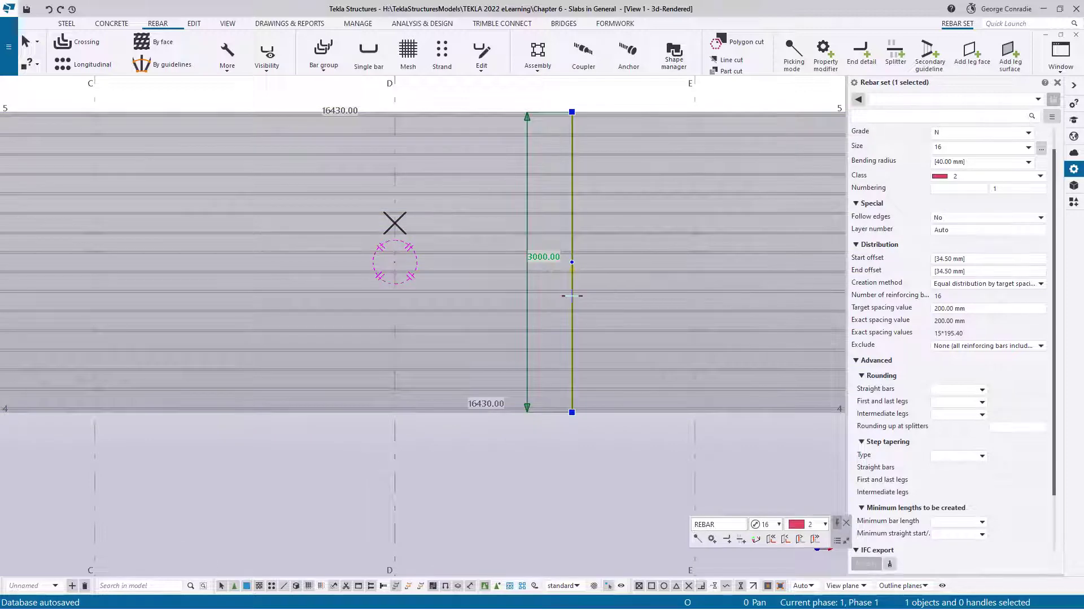
Step: Set the start offset and end offset of the rebar set's distribution to 100 mm
{"action": "left_click", "coordinate": [982, 258]}
{"action": "type", "text": "100"}
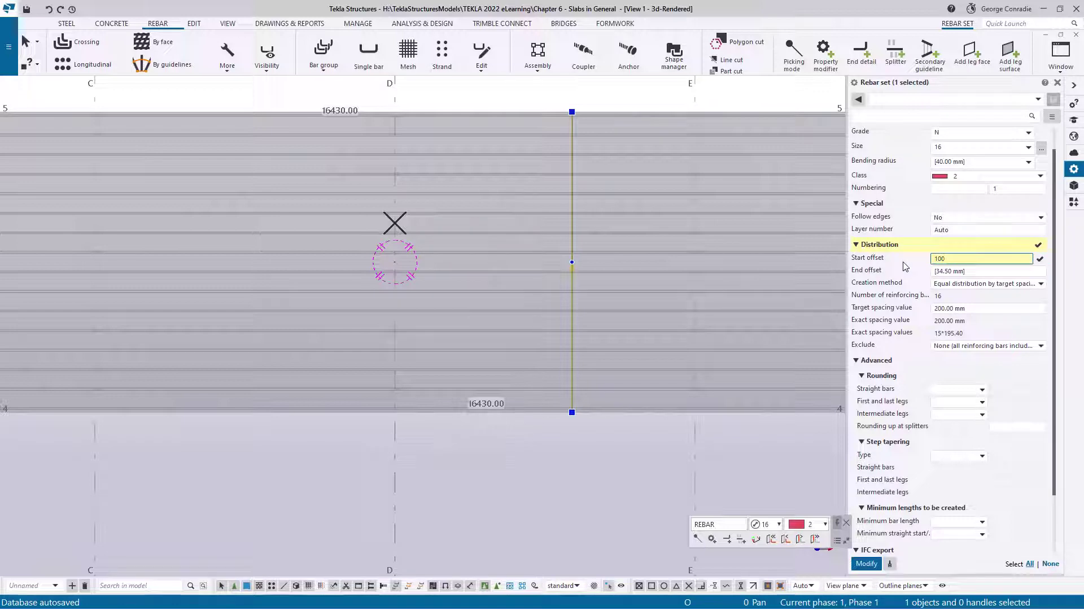
{"action": "key", "text": "Tab"}
{"action": "type", "text": "100"}
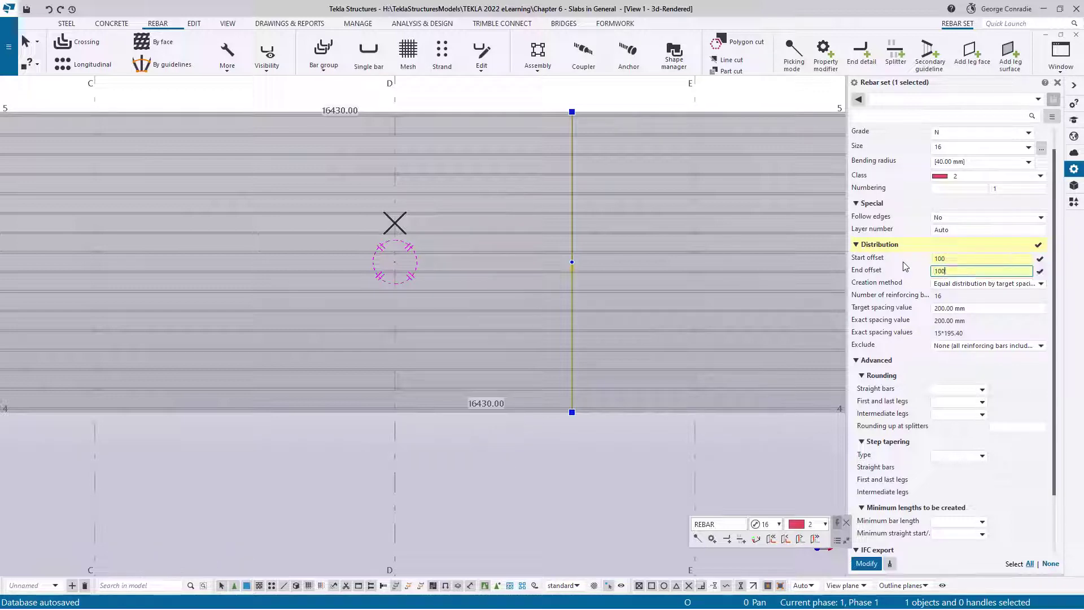
{"action": "key", "text": "Return"}
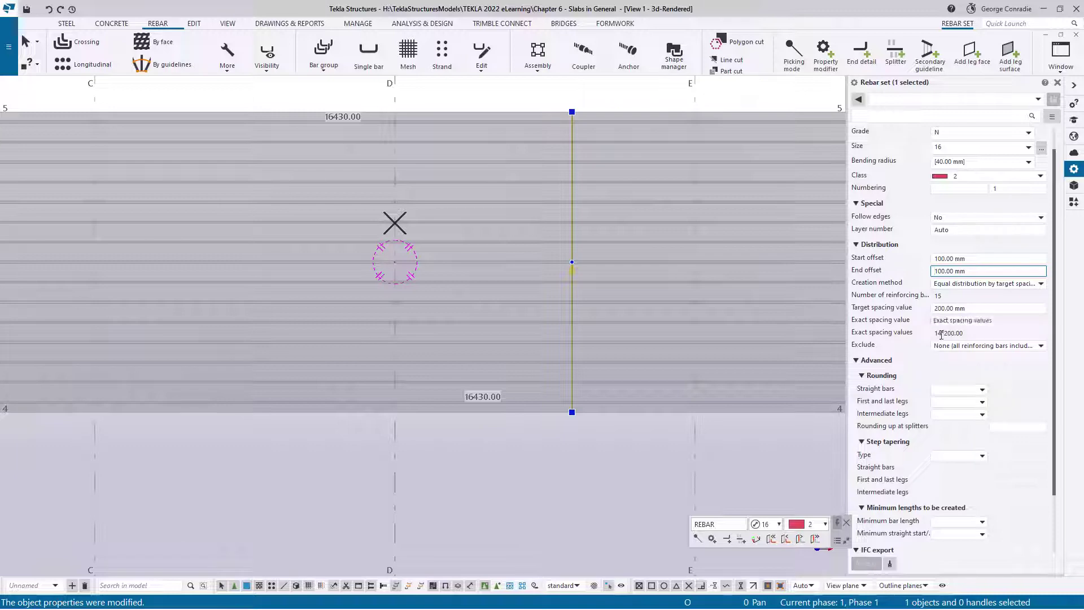
{"action": "left_click", "coordinate": [594, 469]}
Step: Add a rebar splitter with the standard properties across the rebar set close to gridline D
{"action": "scroll", "coordinate": [594, 469], "scroll_direction": "down", "scroll_amount": 1}
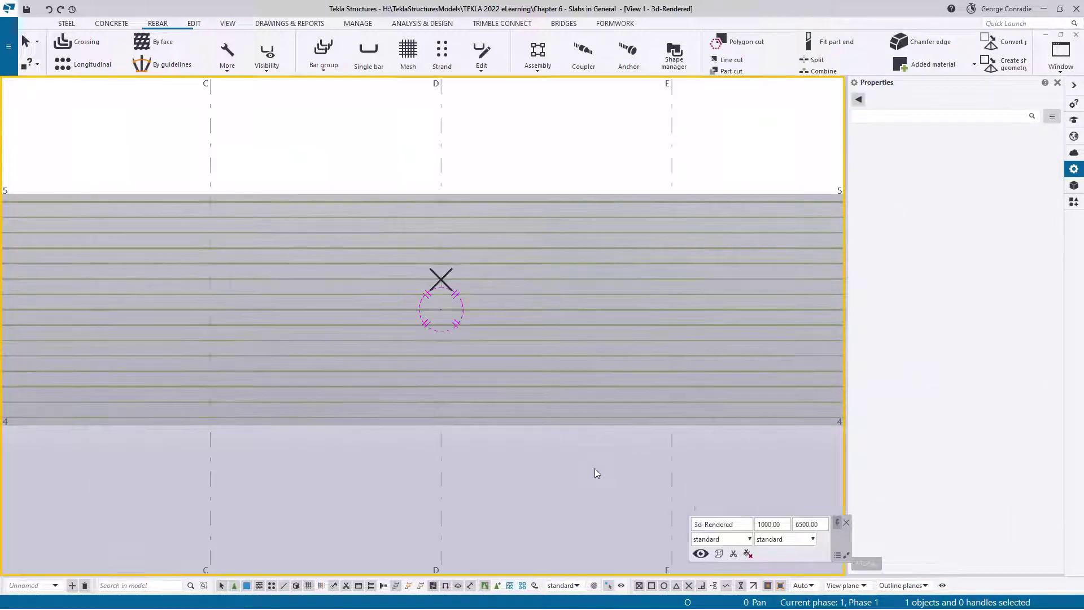
{"action": "middle_click_drag", "start_coordinate": [594, 469], "coordinate": [551, 290]}
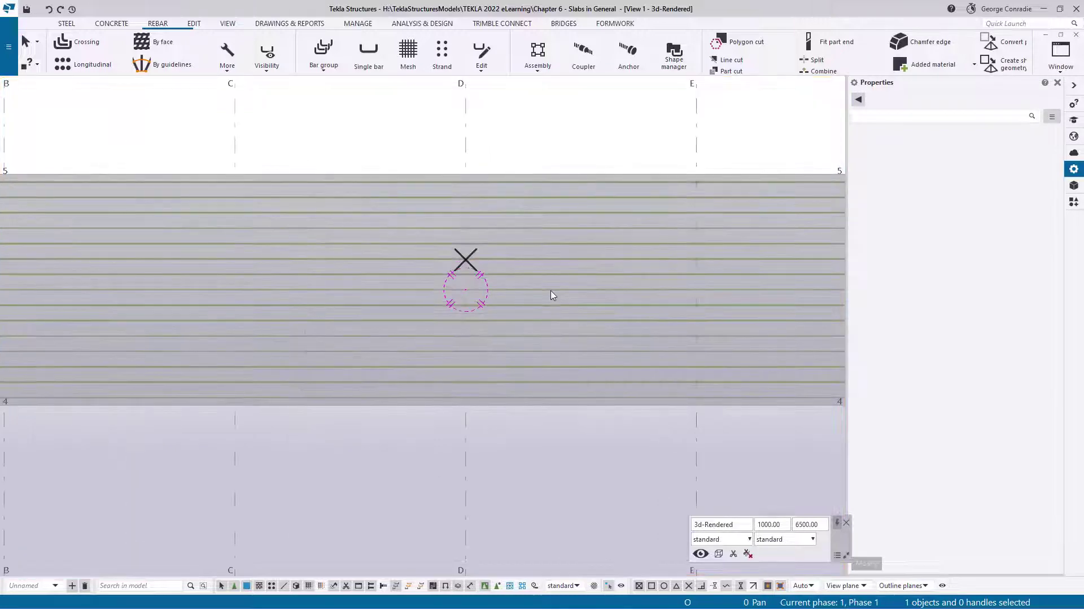
{"action": "left_click", "coordinate": [551, 290]}
{"action": "left_click", "coordinate": [896, 54]}
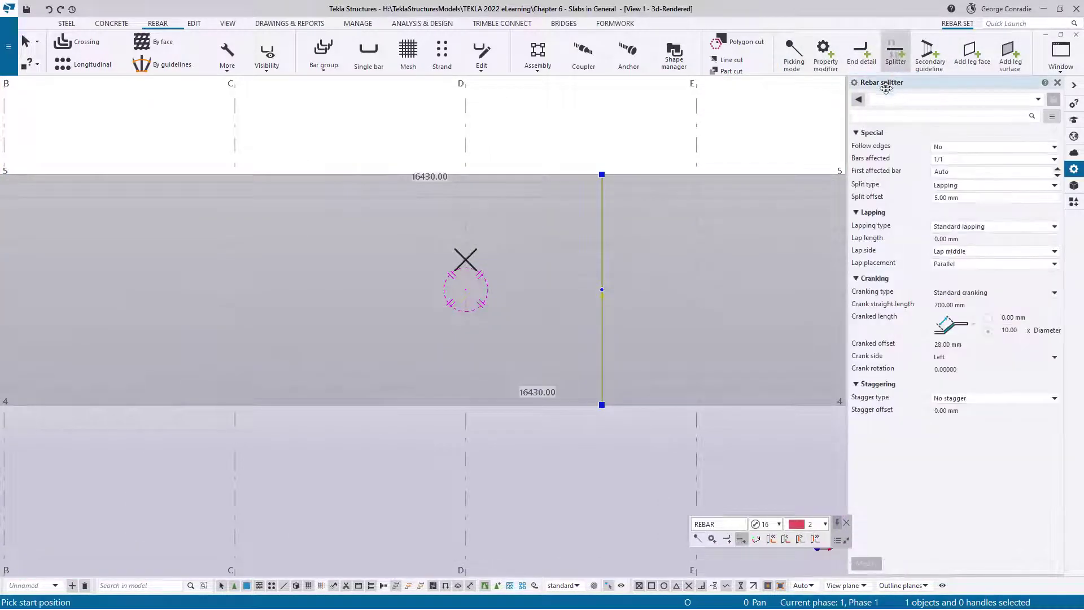
{"action": "left_click", "coordinate": [888, 99]}
{"action": "left_click", "coordinate": [886, 112]}
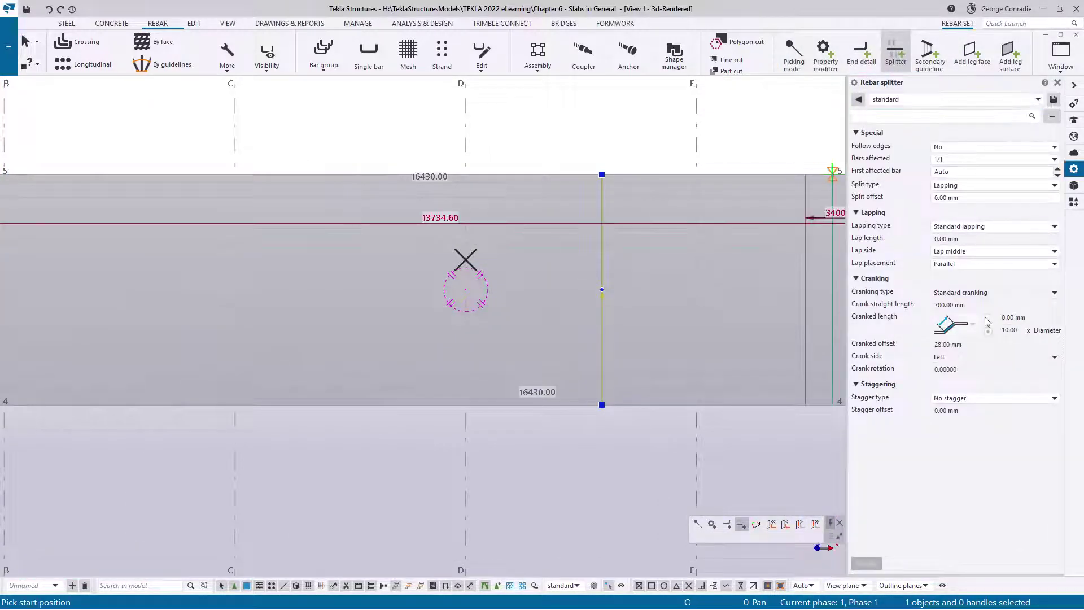
{"action": "scroll", "coordinate": [431, 403], "scroll_direction": "up", "scroll_amount": 3}
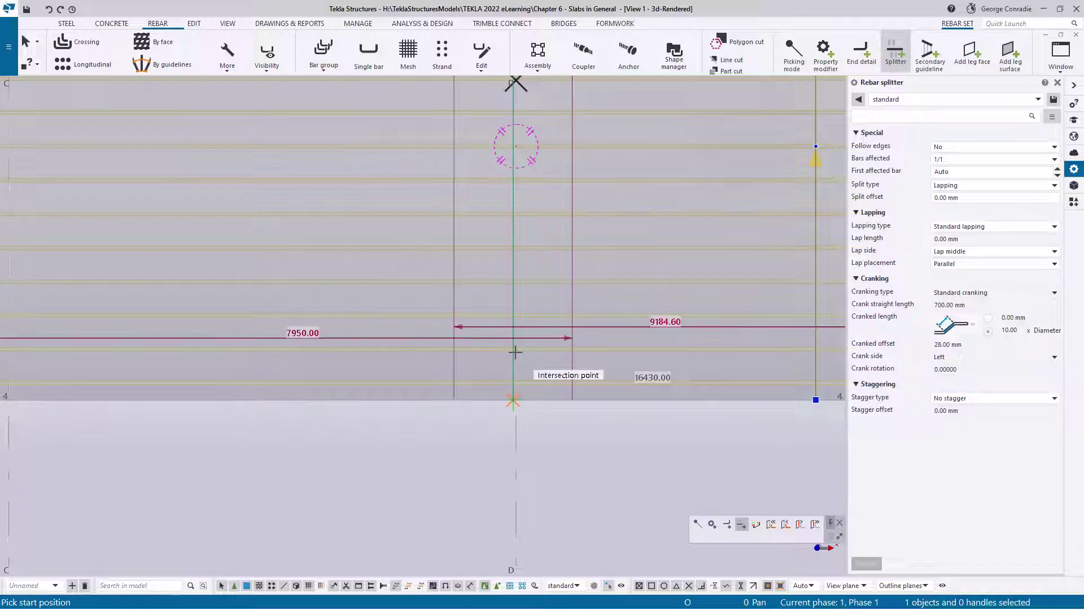
{"action": "right_click", "coordinate": [525, 367]}
{"action": "left_click", "coordinate": [550, 373]}
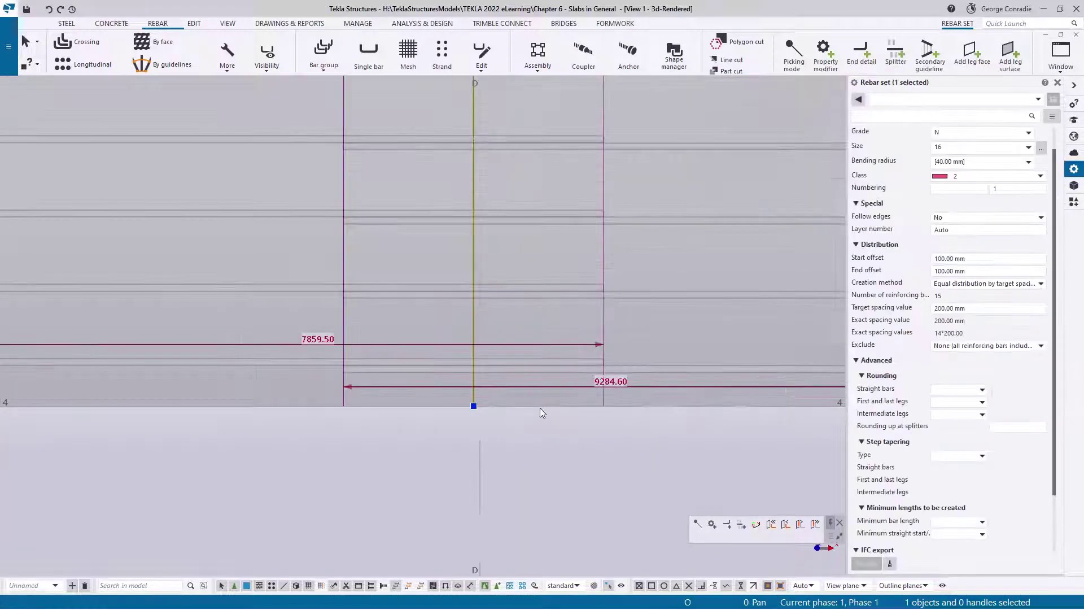
Step: Set the splitter to move in the perpendicular direction and shift it exactly onto gridline D
{"action": "scroll", "coordinate": [540, 407], "scroll_direction": "up", "scroll_amount": 3}
{"action": "left_click", "coordinate": [426, 358]}
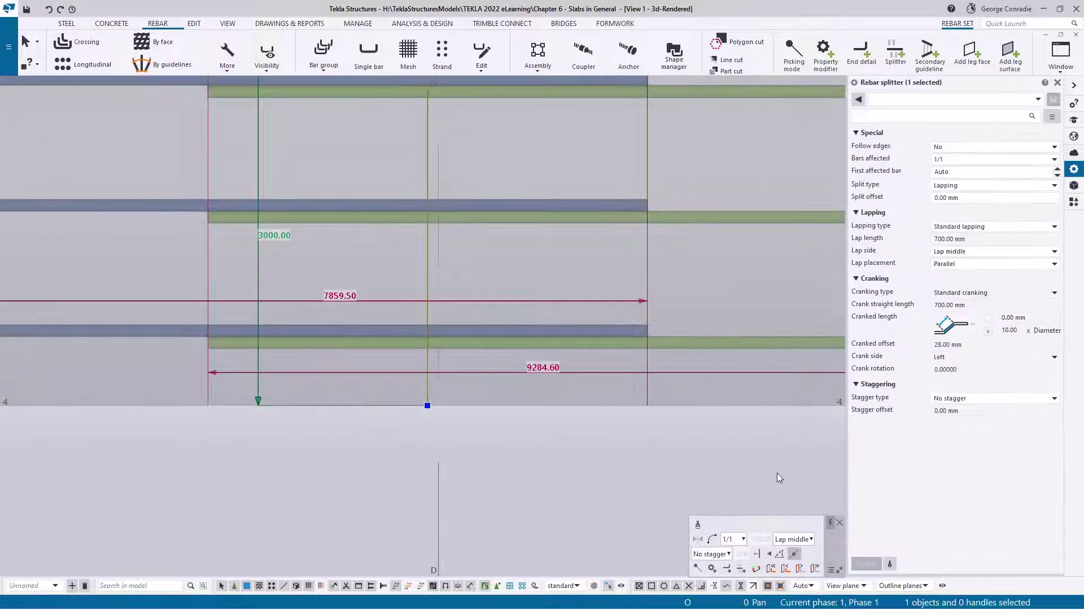
{"action": "left_click", "coordinate": [758, 554]}
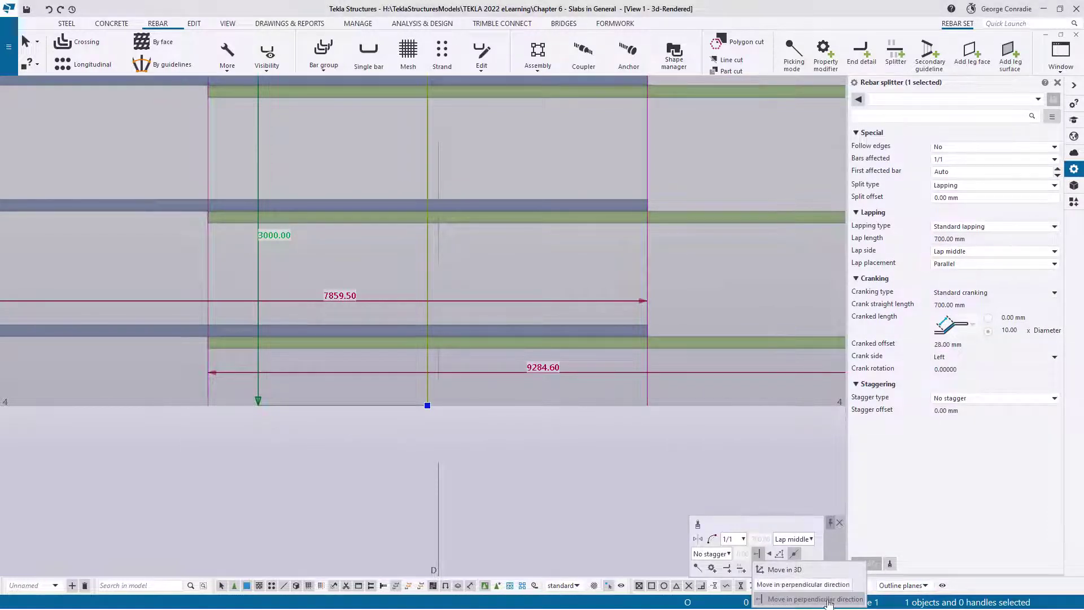
{"action": "left_click", "coordinate": [853, 604]}
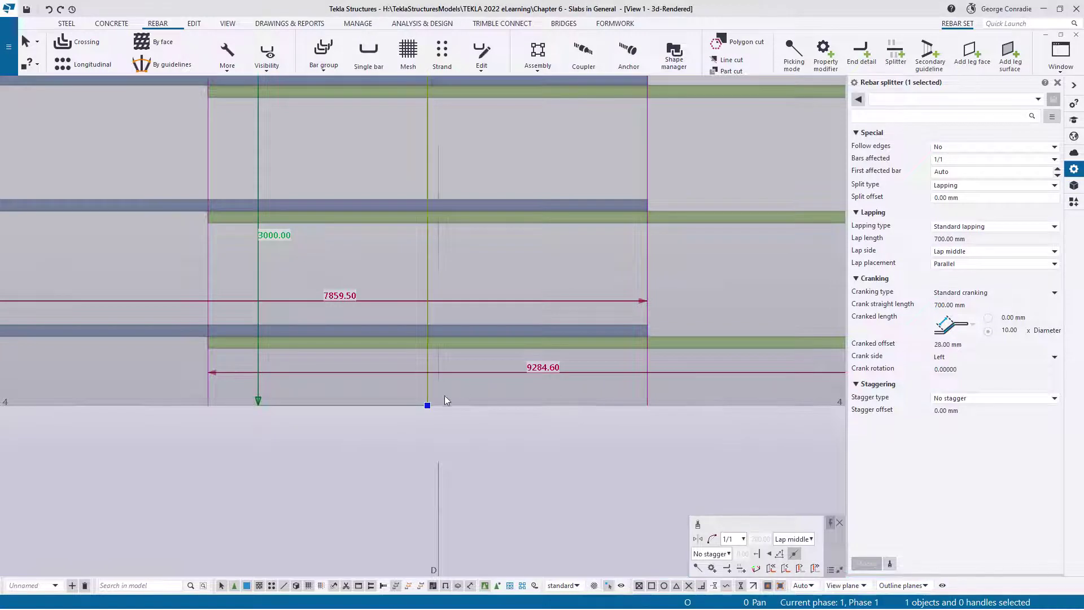
{"action": "left_click_drag", "start_coordinate": [427, 405], "coordinate": [439, 405]}
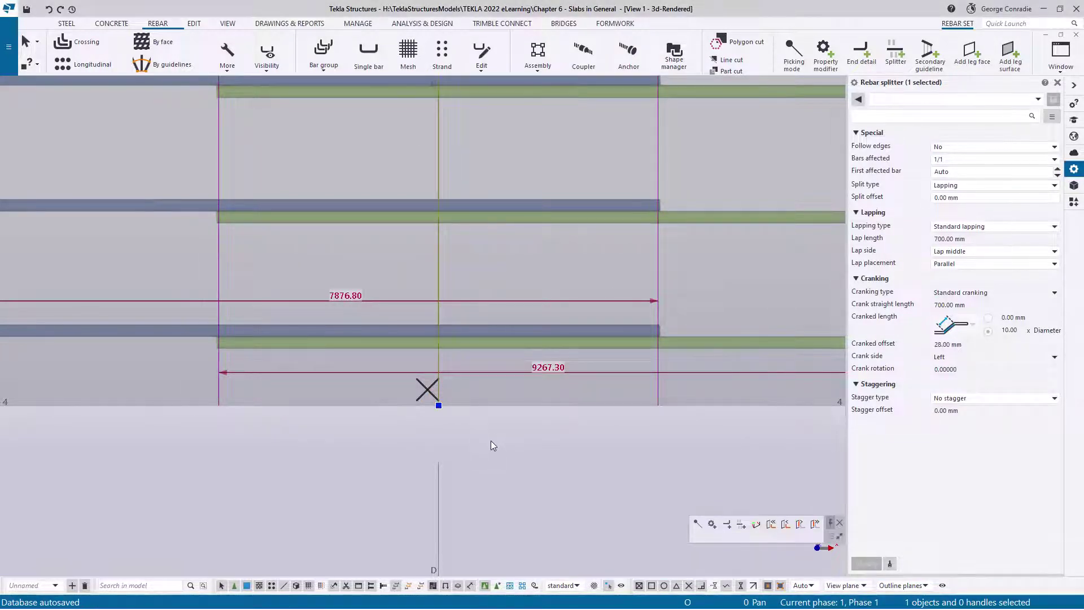
{"action": "left_click", "coordinate": [551, 456]}
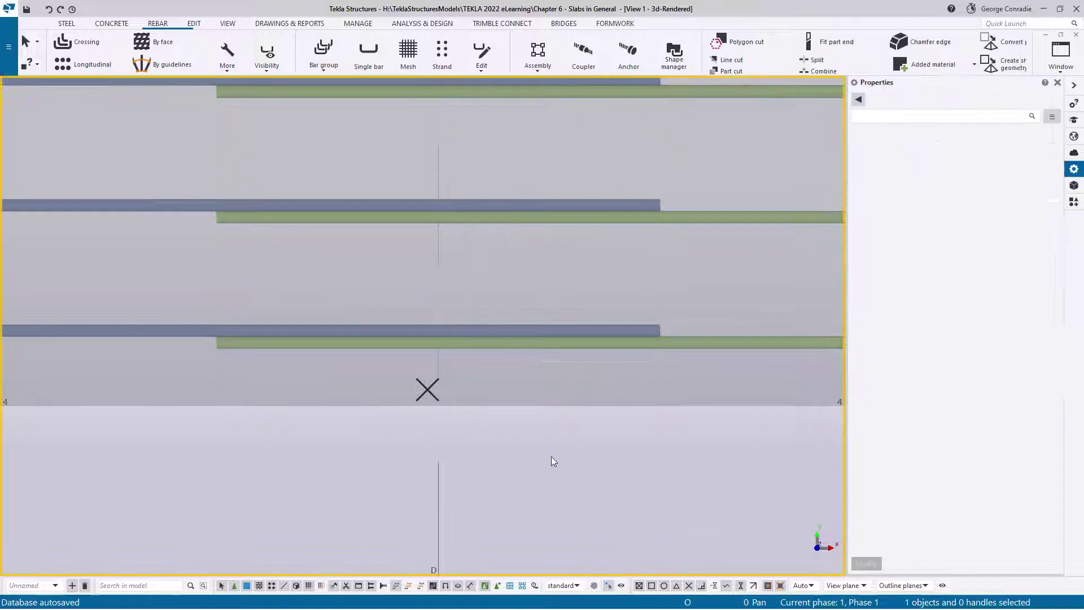
Step: Examine the lap along gridline D and the dimensioned bar lengths on both sides of the splitter
{"action": "scroll", "coordinate": [551, 457], "scroll_direction": "down", "scroll_amount": 2}
{"action": "scroll", "coordinate": [551, 457], "scroll_direction": "down", "scroll_amount": 2}
{"action": "scroll", "coordinate": [568, 480], "scroll_direction": "up", "scroll_amount": 1}
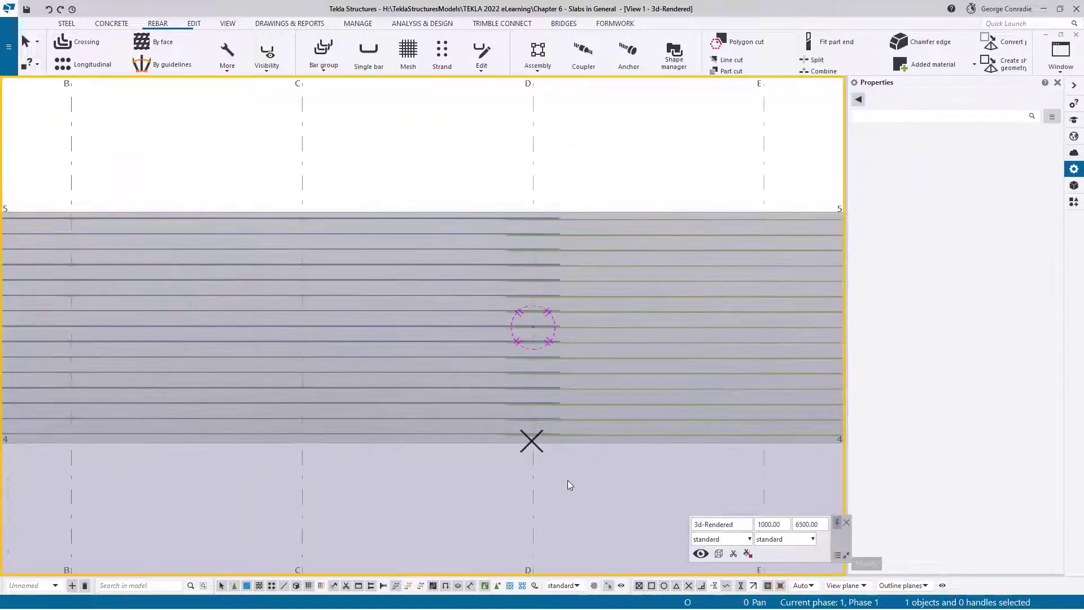
{"action": "middle_click_drag", "start_coordinate": [567, 482], "coordinate": [476, 382]}
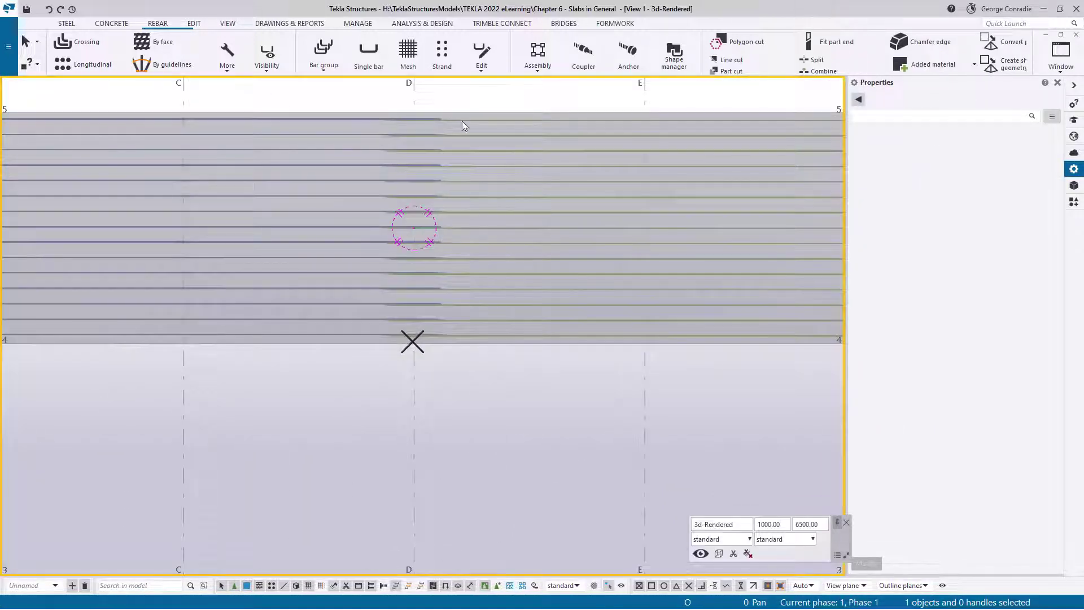
{"action": "scroll", "coordinate": [416, 304], "scroll_direction": "up", "scroll_amount": 3}
{"action": "left_click", "coordinate": [416, 303]}
{"action": "scroll", "coordinate": [418, 304], "scroll_direction": "down", "scroll_amount": 2}
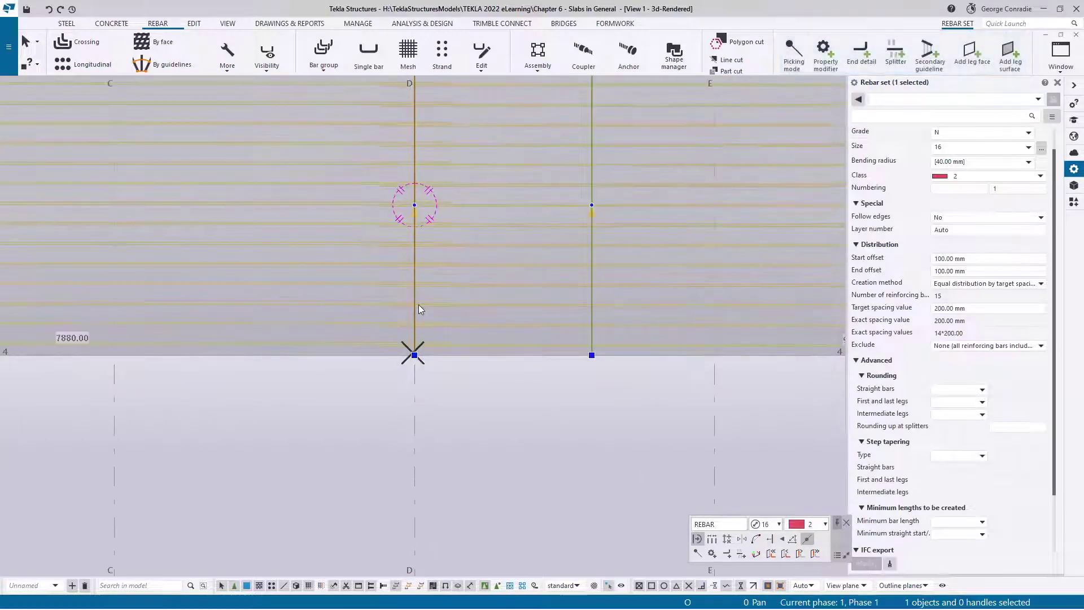
{"action": "scroll", "coordinate": [419, 306], "scroll_direction": "down", "scroll_amount": 1}
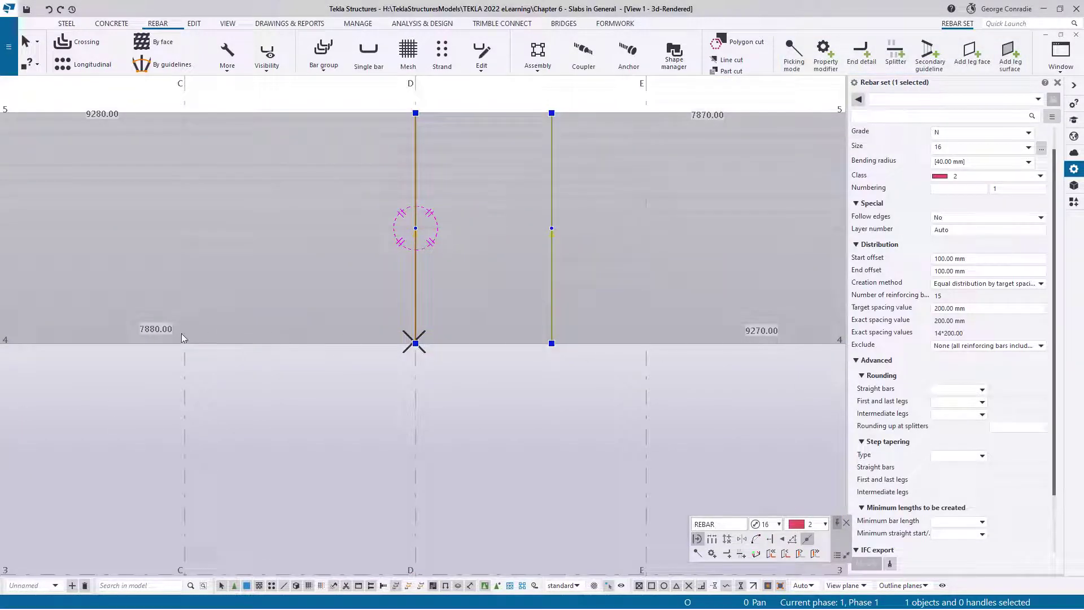
{"action": "left_click", "coordinate": [476, 361]}
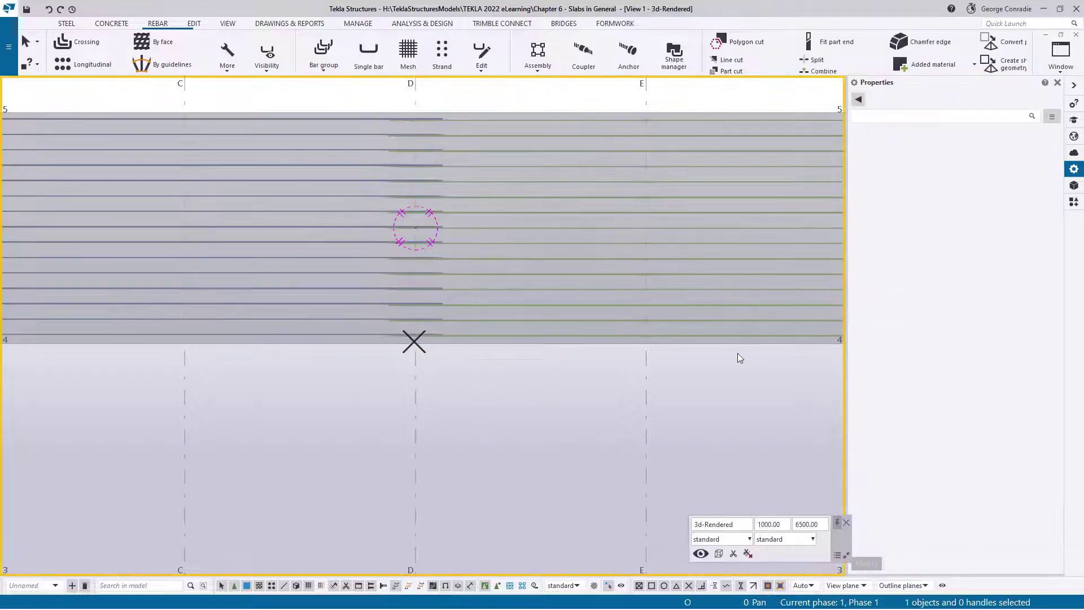
Step: Add a second splitter between gridlines E and F so the bars lapping at gridline D are 6000 mm long
{"action": "middle_click_drag", "start_coordinate": [732, 358], "coordinate": [528, 358]}
{"action": "scroll", "coordinate": [543, 293], "scroll_direction": "up", "scroll_amount": 1}
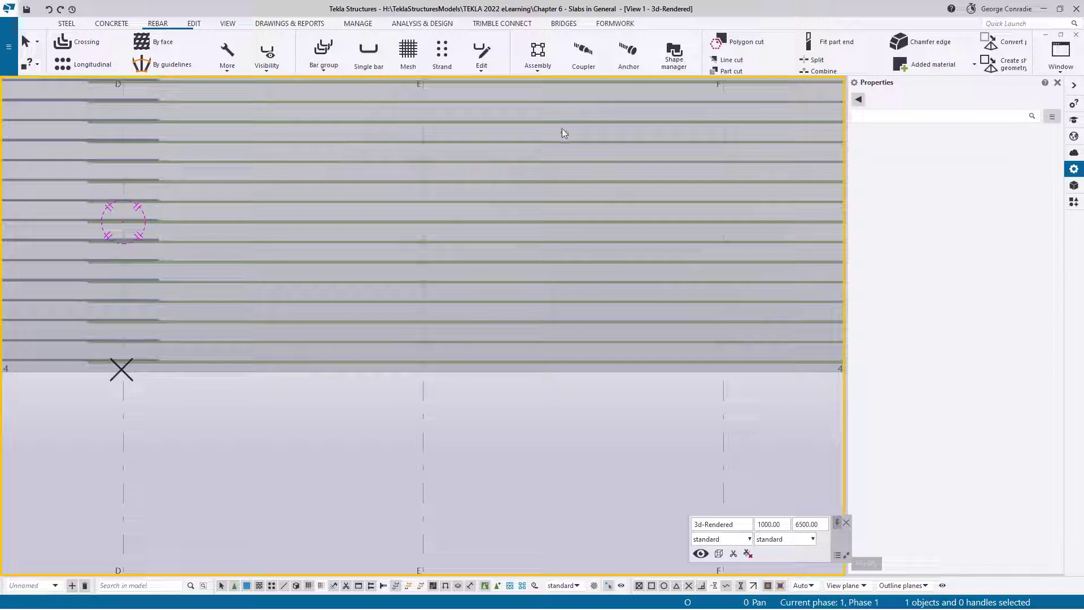
{"action": "left_click", "coordinate": [537, 161]}
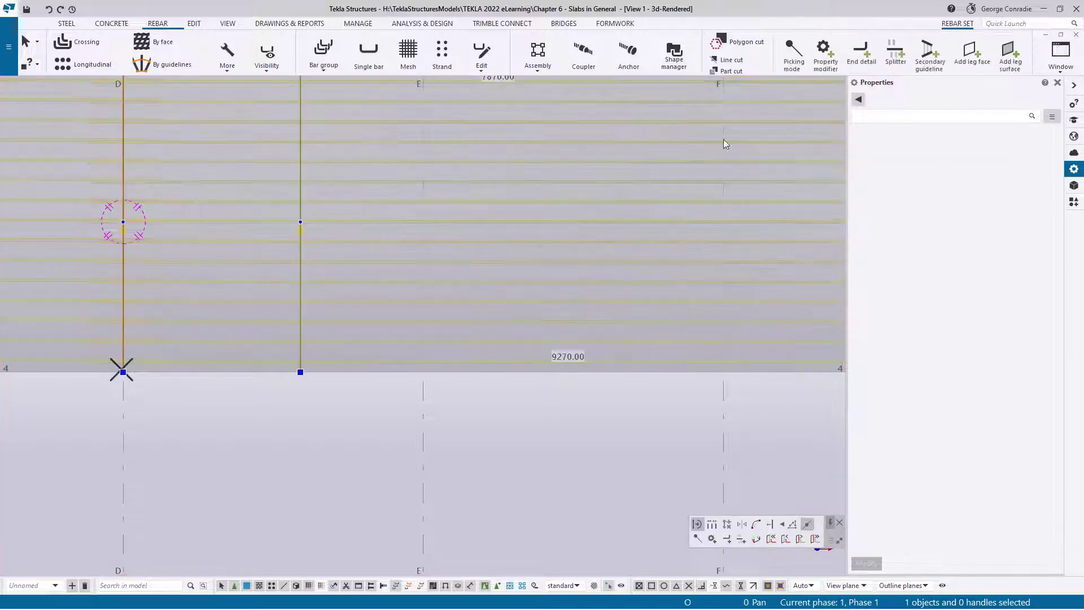
{"action": "left_click", "coordinate": [896, 53]}
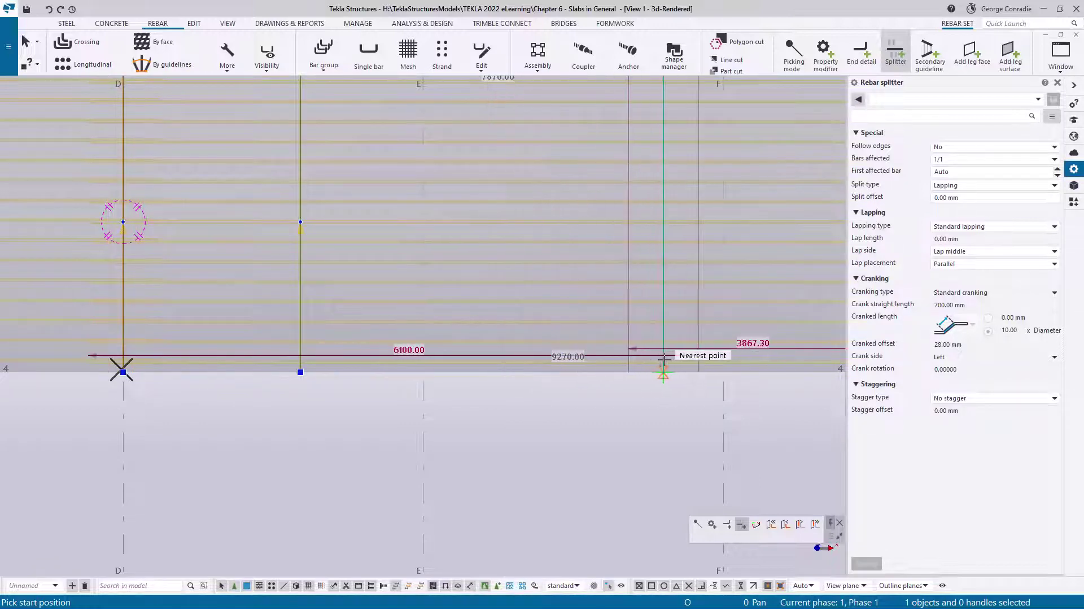
{"action": "middle_click_drag", "start_coordinate": [670, 357], "coordinate": [628, 358]}
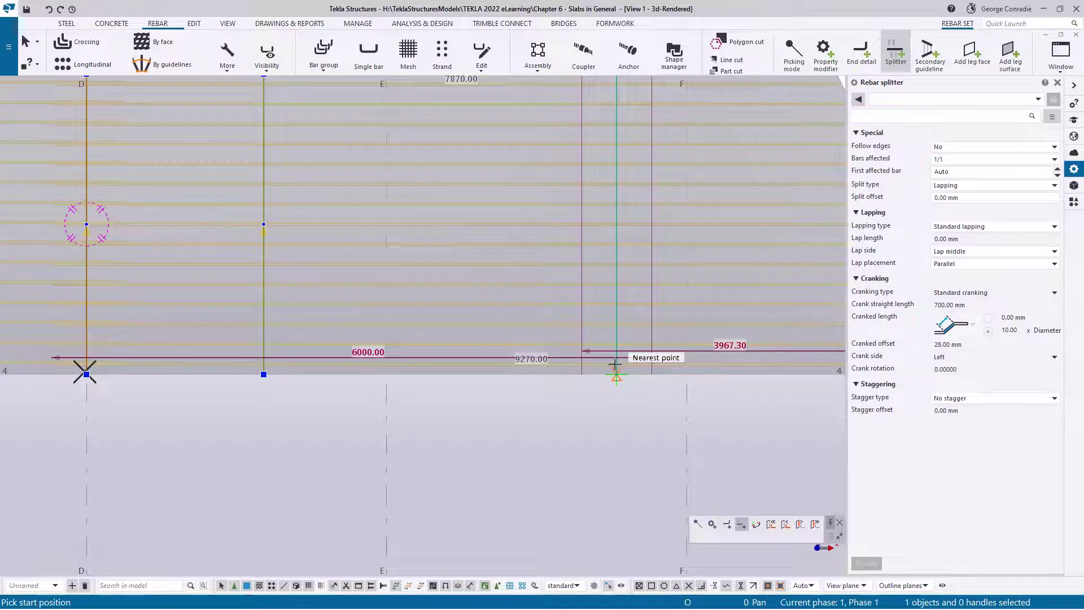
{"action": "left_click", "coordinate": [616, 366]}
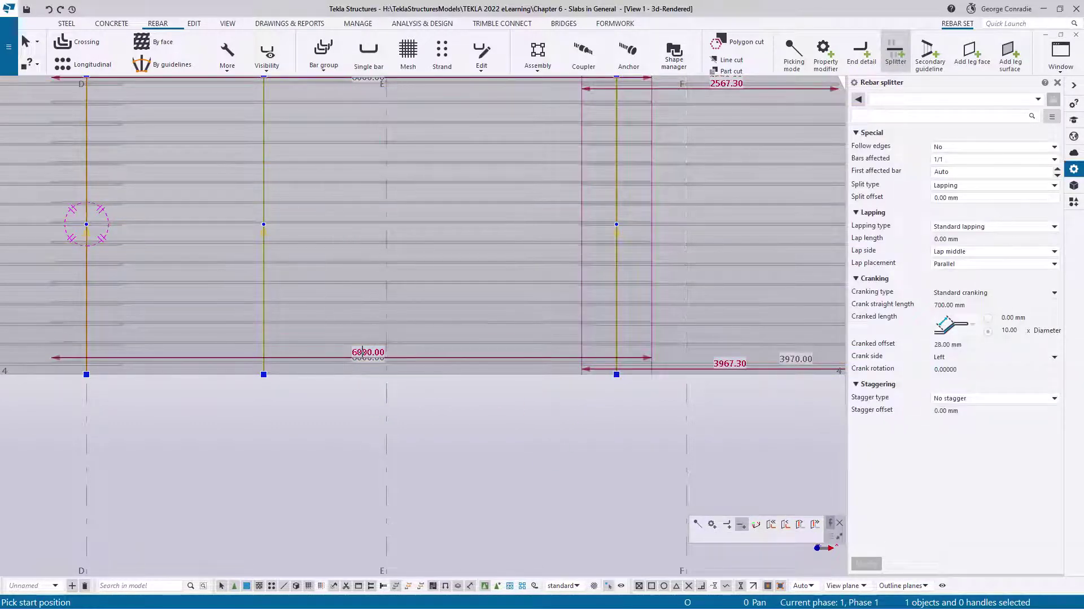
Step: Add a third splitter between gridlines B and C, giving 6000 mm bars up to the lap at gridline D
{"action": "scroll", "coordinate": [359, 441], "scroll_direction": "down", "scroll_amount": 3}
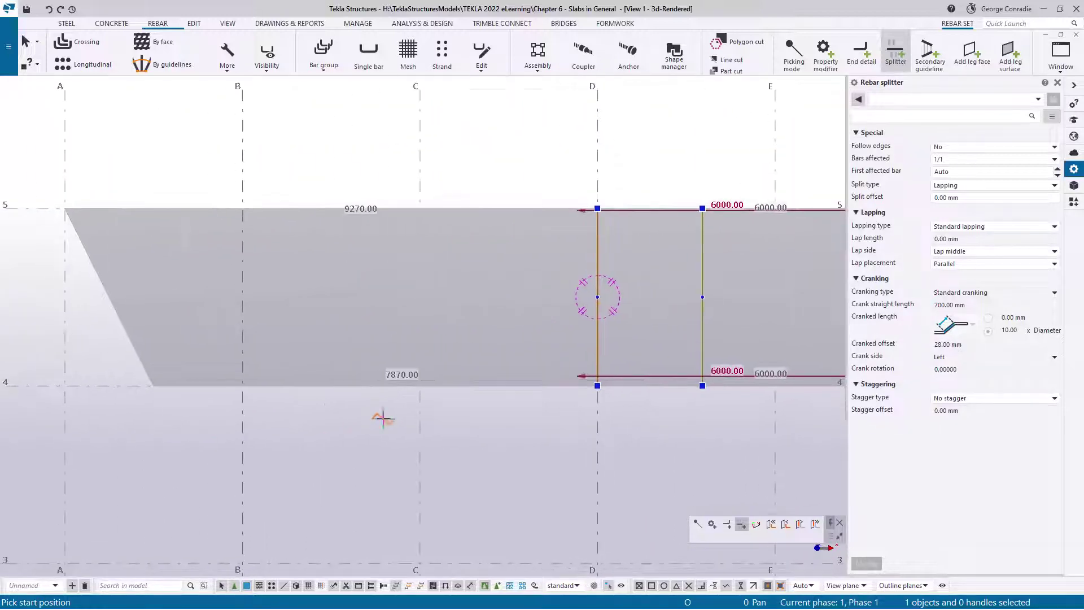
{"action": "scroll", "coordinate": [337, 401], "scroll_direction": "up", "scroll_amount": 3}
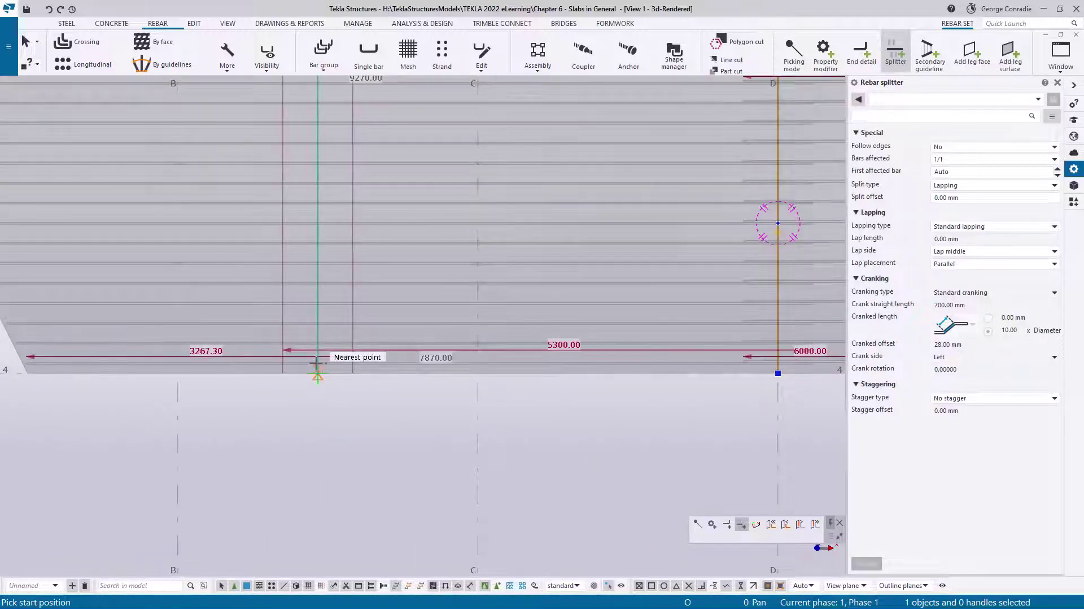
{"action": "left_click", "coordinate": [248, 364]}
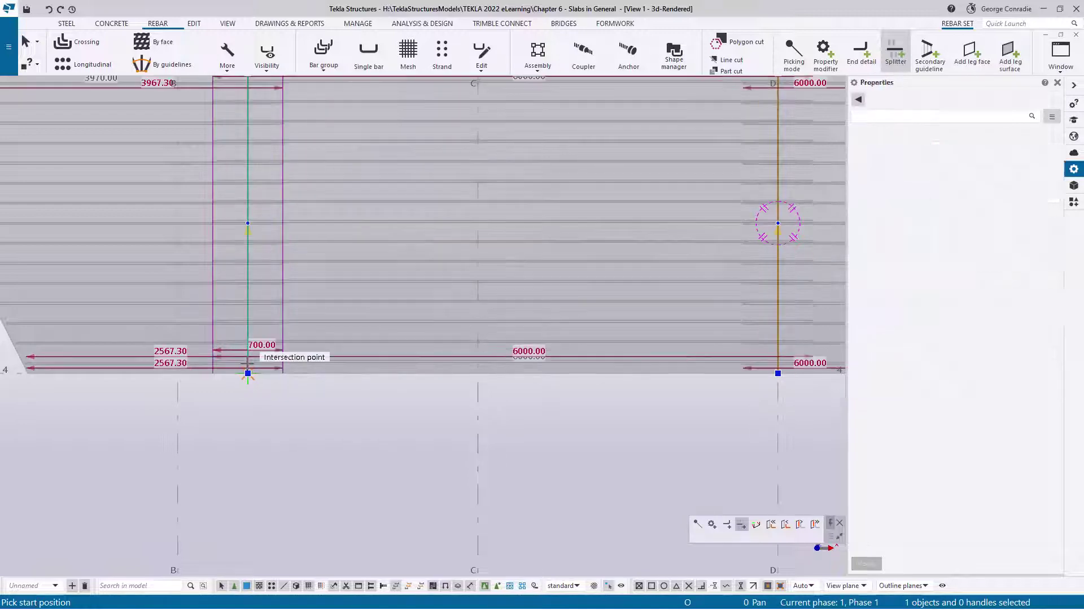
{"action": "right_click", "coordinate": [366, 412]}
{"action": "key", "text": "Escape"}
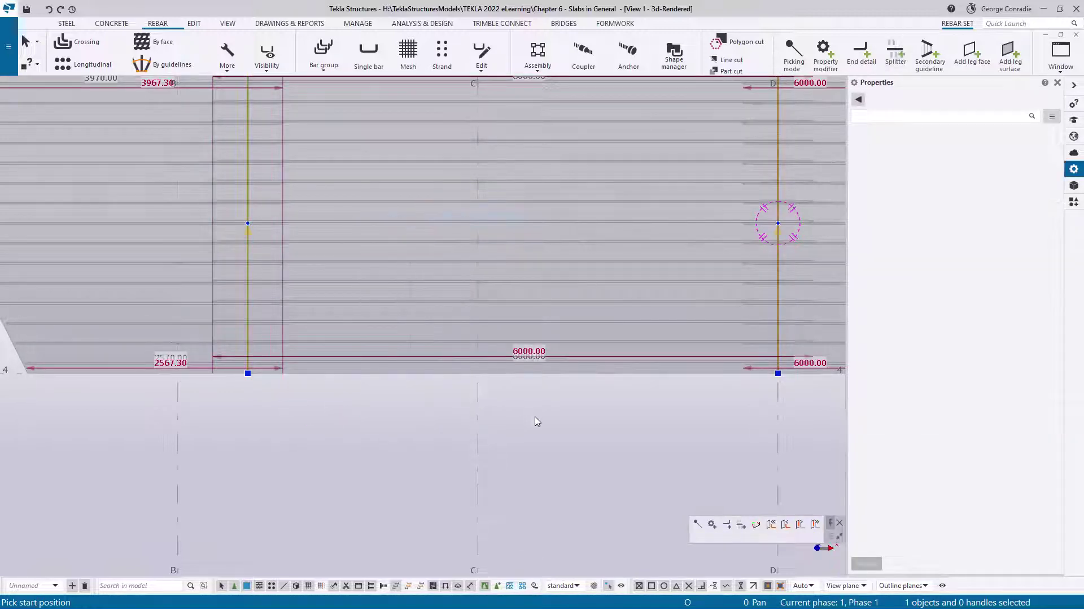
Step: Inquire the 16 mm rebar set and review the bar quantities and lengths in its bending list
{"action": "scroll", "coordinate": [555, 442], "scroll_direction": "down", "scroll_amount": 1}
{"action": "middle_click_drag", "start_coordinate": [555, 441], "coordinate": [415, 427]}
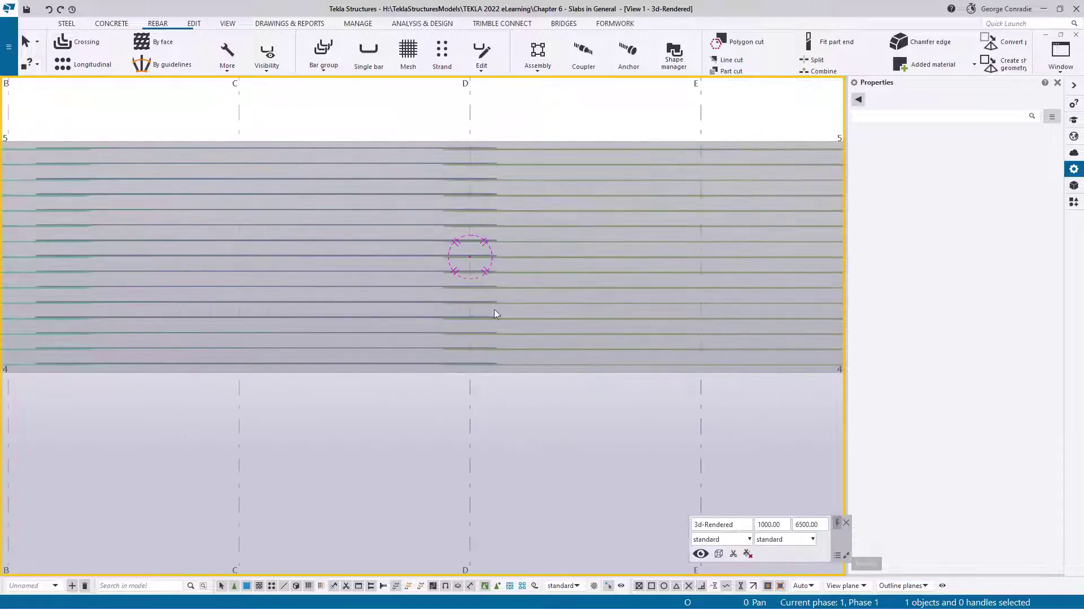
{"action": "left_click", "coordinate": [567, 242]}
{"action": "right_click", "coordinate": [567, 242]}
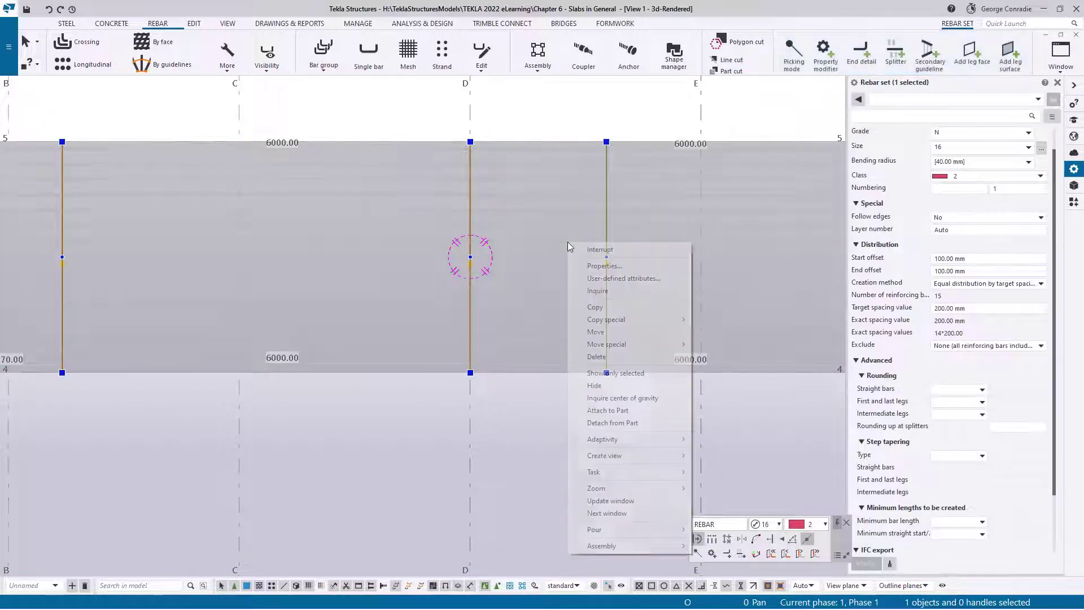
{"action": "left_click", "coordinate": [599, 292]}
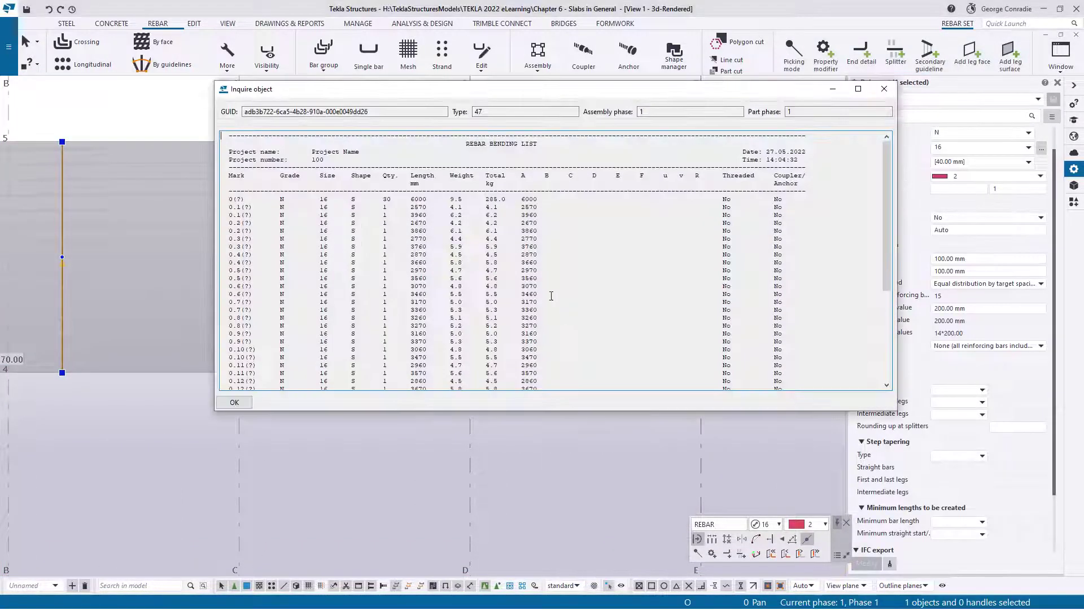
{"action": "left_click_drag", "start_coordinate": [380, 198], "coordinate": [540, 199]}
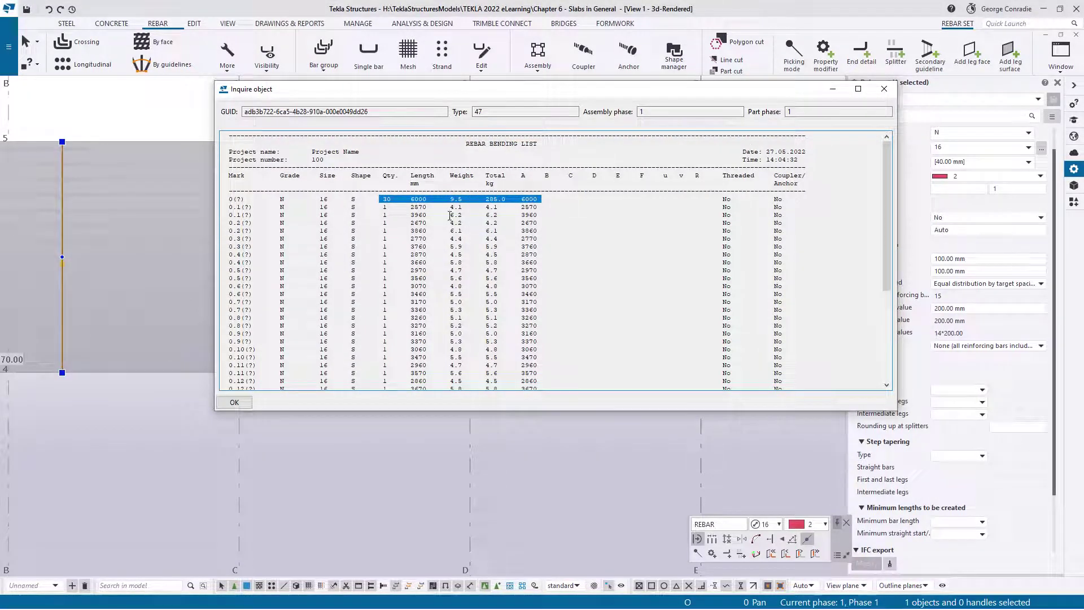
{"action": "scroll", "coordinate": [434, 192], "scroll_direction": "down", "scroll_amount": 1}
{"action": "scroll", "coordinate": [431, 363], "scroll_direction": "down", "scroll_amount": 5}
{"action": "scroll", "coordinate": [431, 363], "scroll_direction": "up", "scroll_amount": 5}
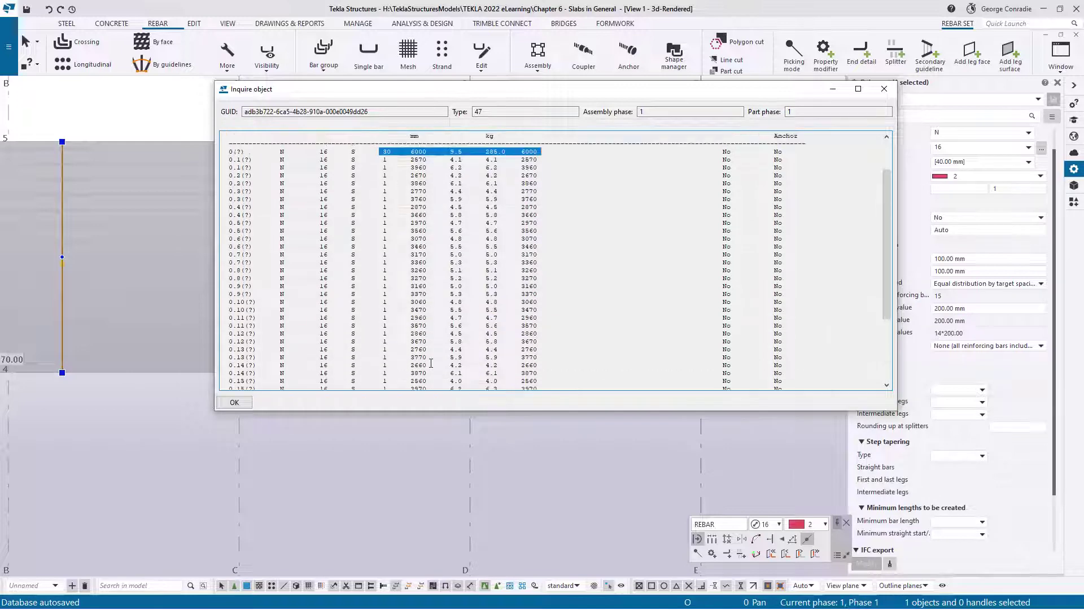
{"action": "left_click", "coordinate": [876, 92]}
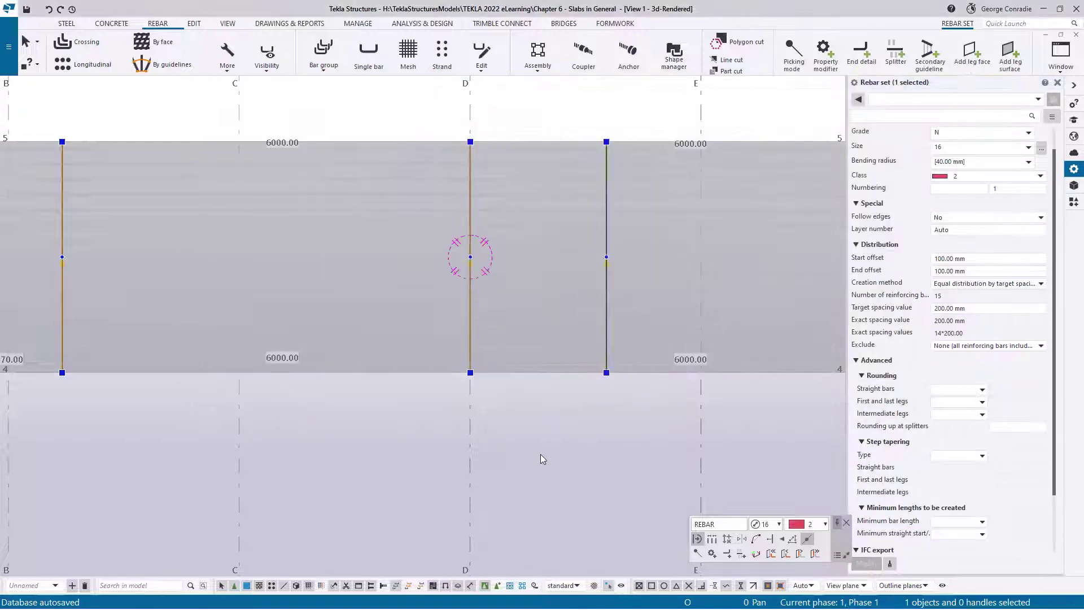
{"action": "left_click", "coordinate": [541, 455]}
{"action": "middle_click_drag", "start_coordinate": [442, 468], "coordinate": [566, 429]}
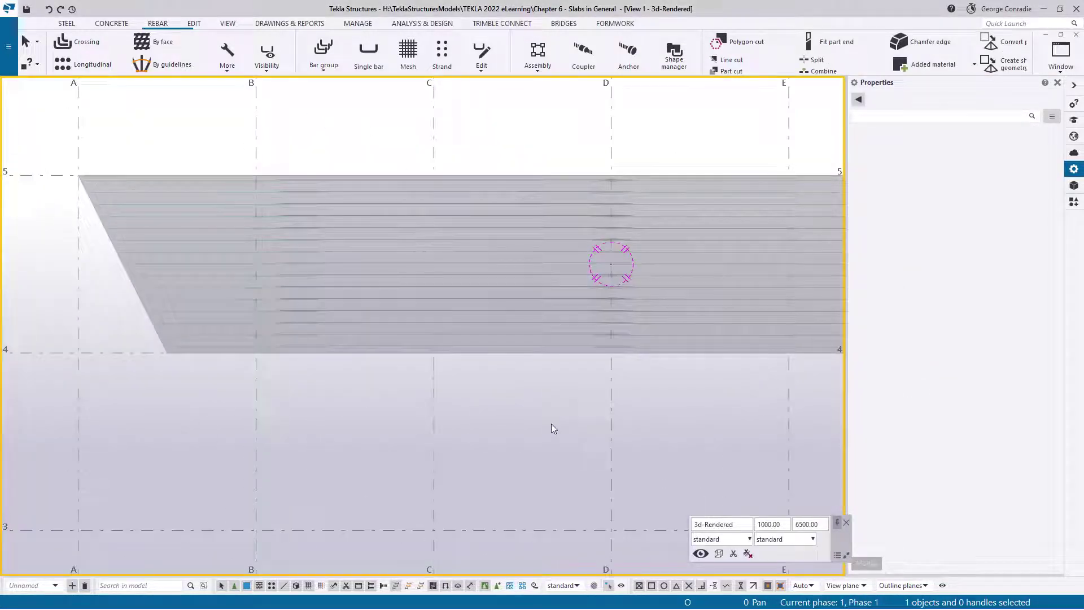
{"action": "scroll", "coordinate": [210, 232], "scroll_direction": "up", "scroll_amount": 1}
{"action": "scroll", "coordinate": [255, 259], "scroll_direction": "up", "scroll_amount": 1}
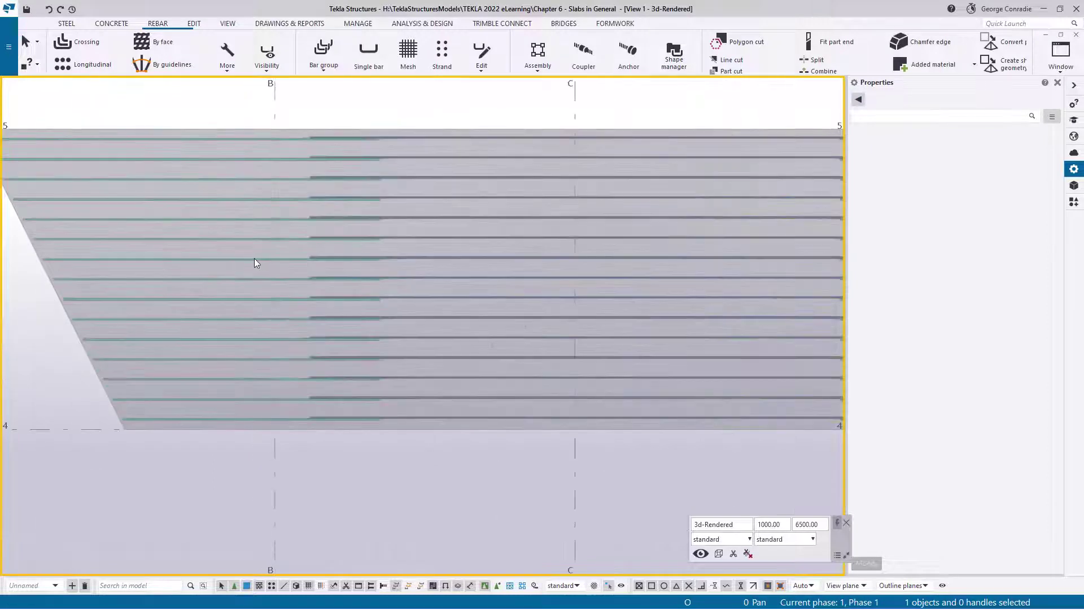
{"action": "middle_click_drag", "start_coordinate": [254, 259], "coordinate": [378, 252]}
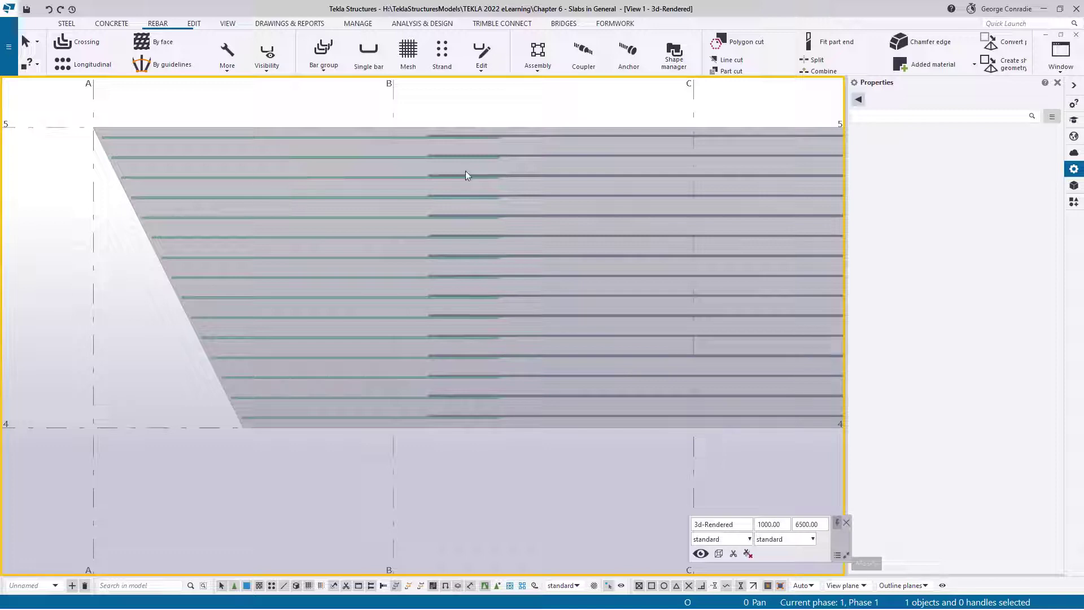
{"action": "left_click", "coordinate": [327, 298]}
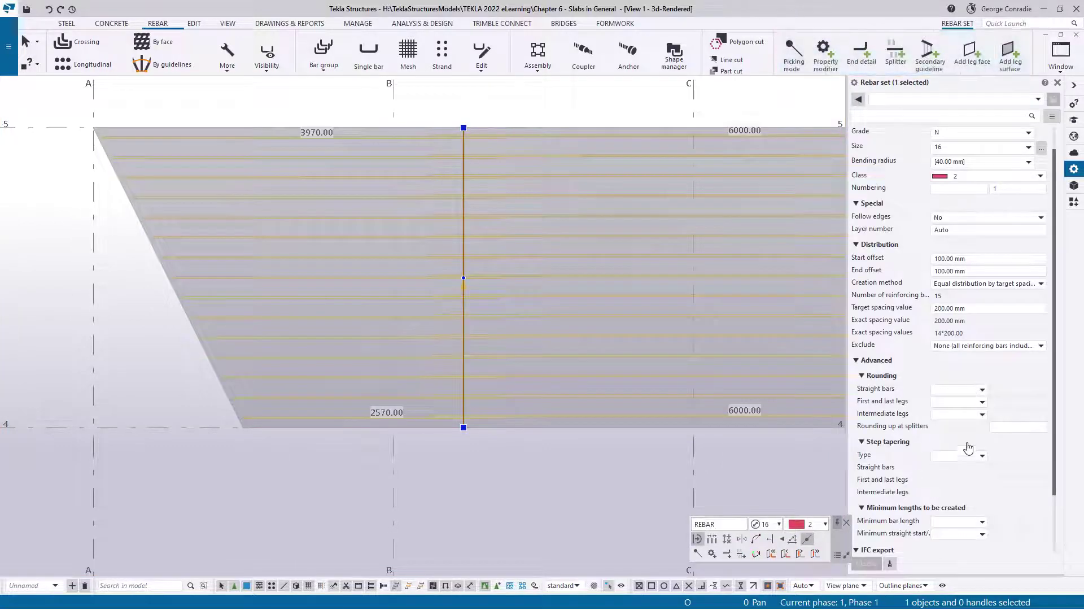
{"action": "left_click", "coordinate": [937, 457]}
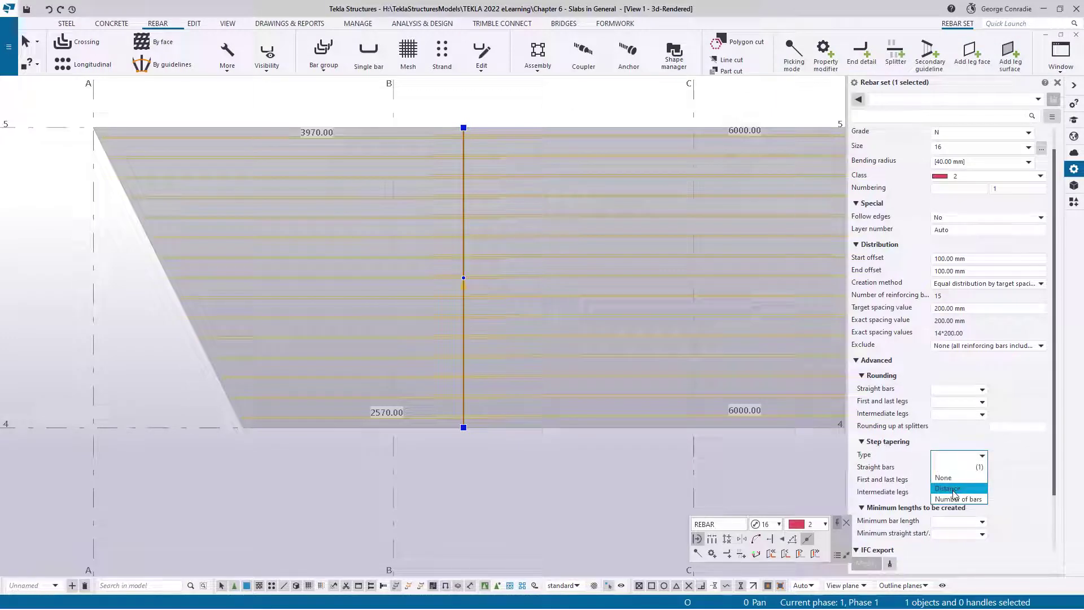
{"action": "left_click", "coordinate": [594, 492]}
Step: Measure the offset between the ends of two neighbouring bars along the slab's skewed edge near gridline 4
{"action": "scroll", "coordinate": [217, 462], "scroll_direction": "up", "scroll_amount": 3}
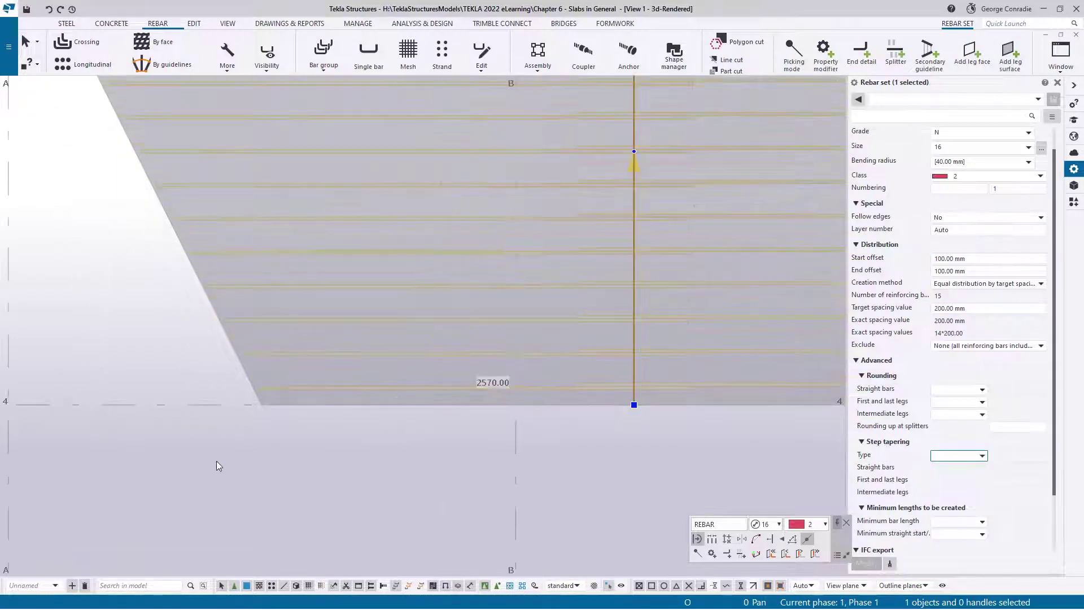
{"action": "left_click", "coordinate": [201, 392]}
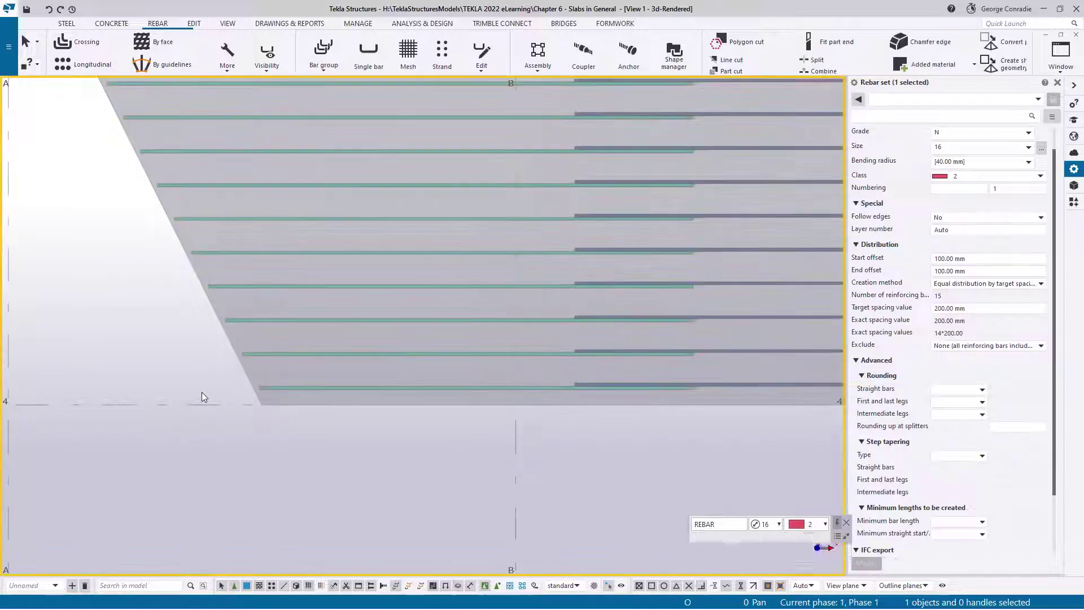
{"action": "key", "text": "f"}
{"action": "left_click", "coordinate": [243, 355]}
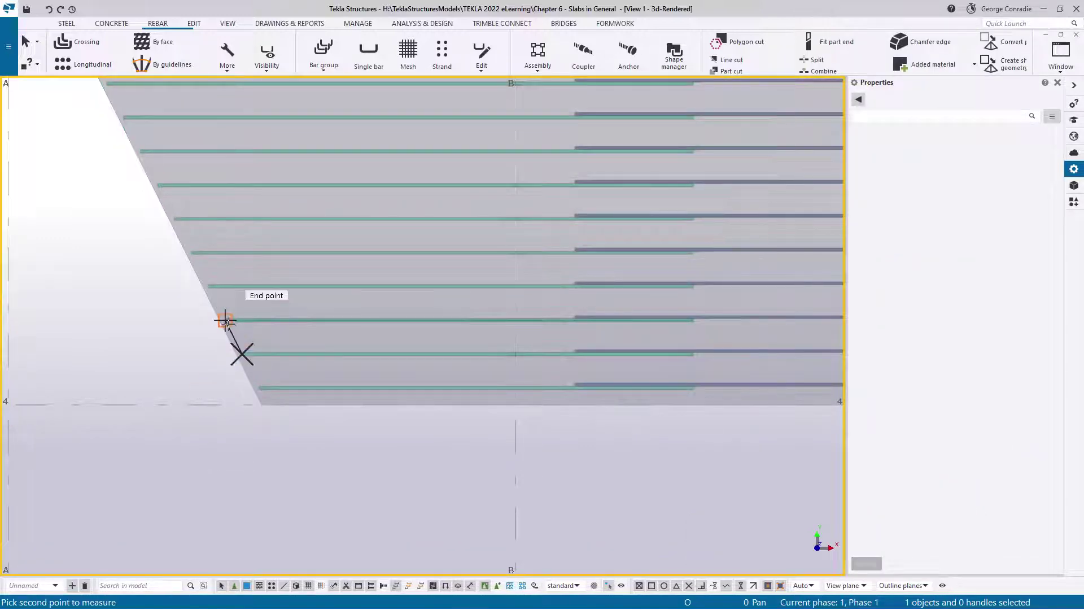
{"action": "left_click", "coordinate": [224, 319]}
{"action": "left_click", "coordinate": [138, 353]}
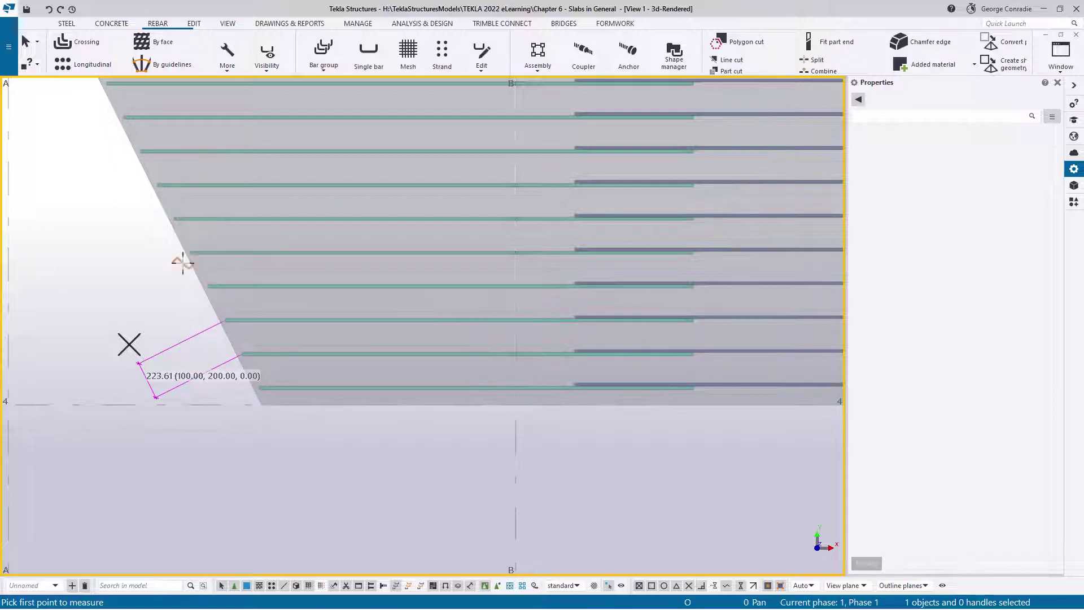
{"action": "right_click", "coordinate": [164, 262]}
{"action": "left_click", "coordinate": [195, 275]}
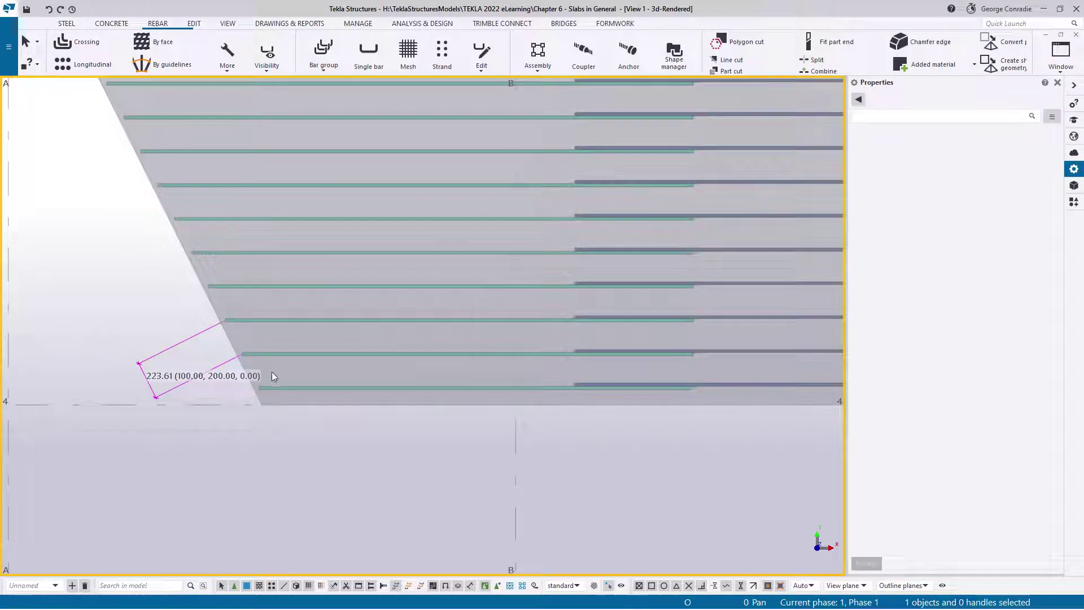
Step: Set the rebar set's step tapering type to Distance with 200 mm for straight bars
{"action": "scroll", "coordinate": [279, 436], "scroll_direction": "down", "scroll_amount": 3}
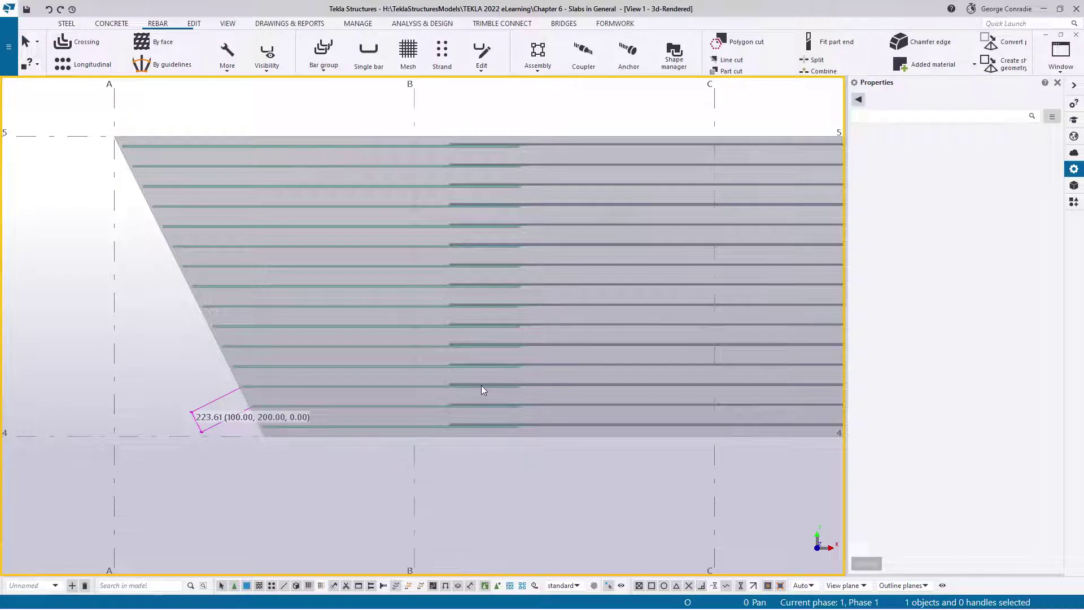
{"action": "left_click", "coordinate": [481, 385]}
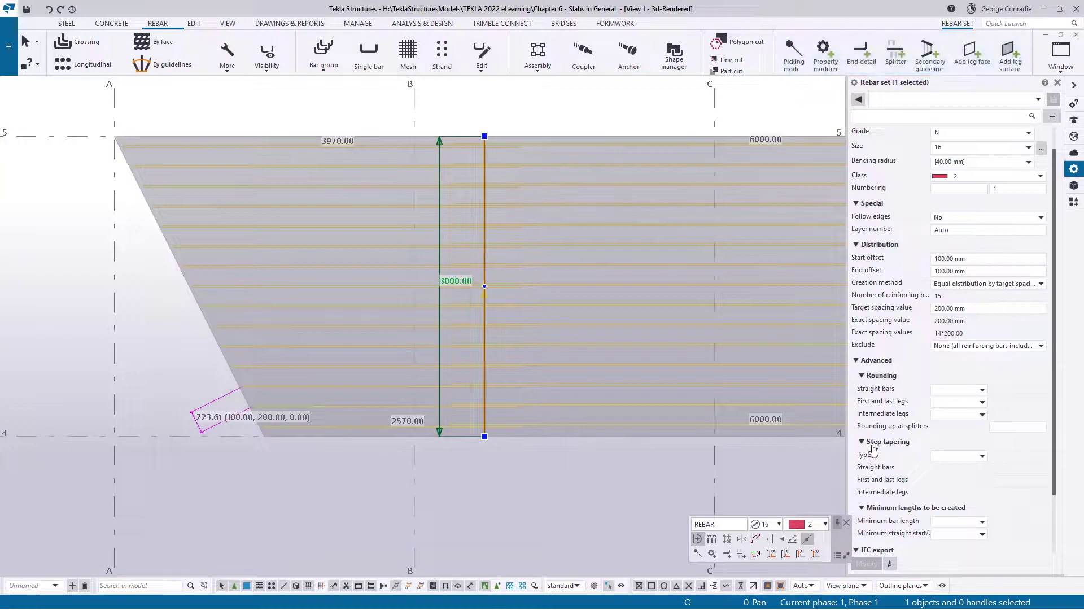
{"action": "left_click", "coordinate": [960, 455]}
{"action": "left_click", "coordinate": [954, 479]}
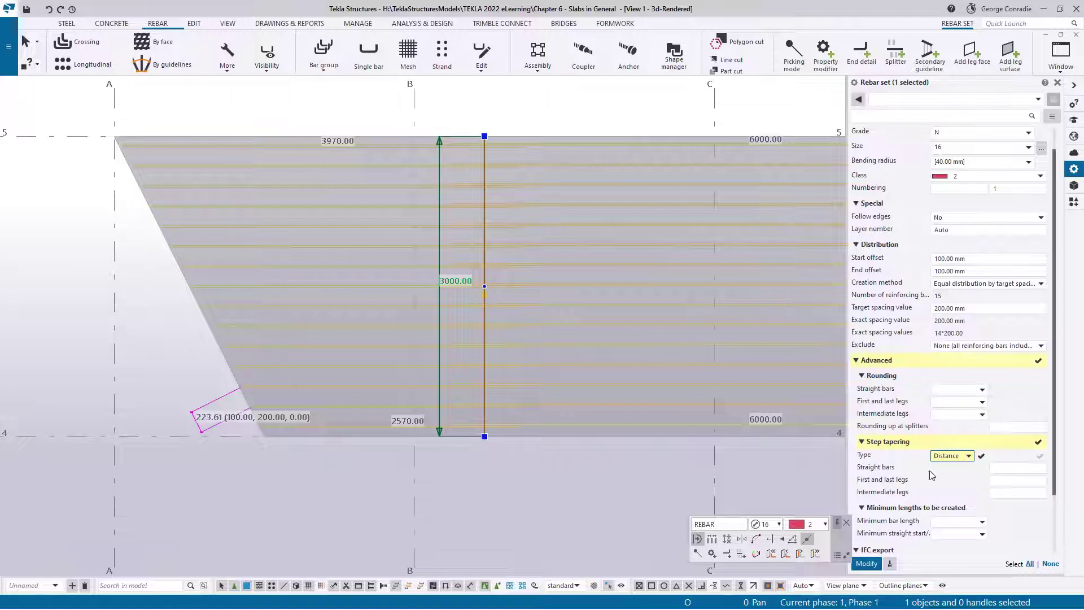
{"action": "left_click", "coordinate": [998, 468]}
{"action": "type", "text": "200"}
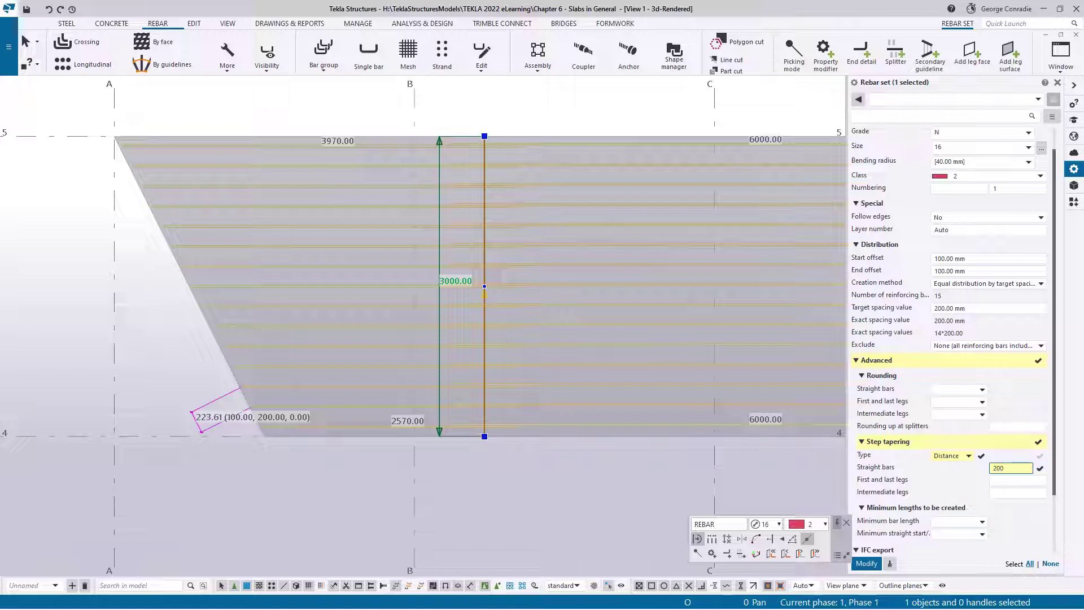
{"action": "key", "text": "Return"}
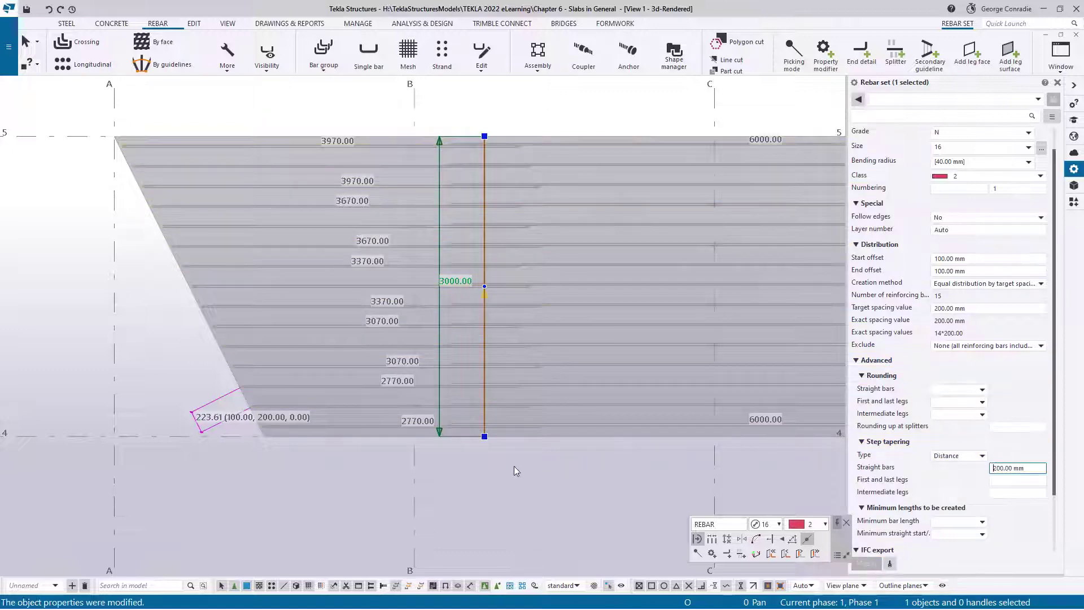
{"action": "left_click", "coordinate": [548, 479]}
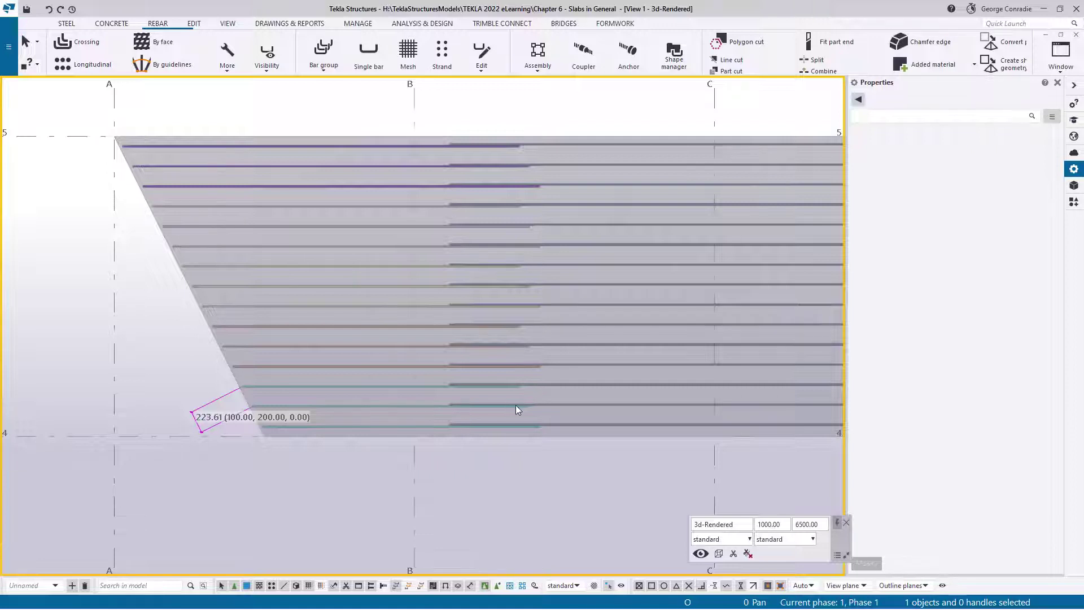
Step: Measure the lap lengths of the three bars nearest gridline 4 at the splitter just beyond gridline B
{"action": "scroll", "coordinate": [516, 404], "scroll_direction": "up", "scroll_amount": 2}
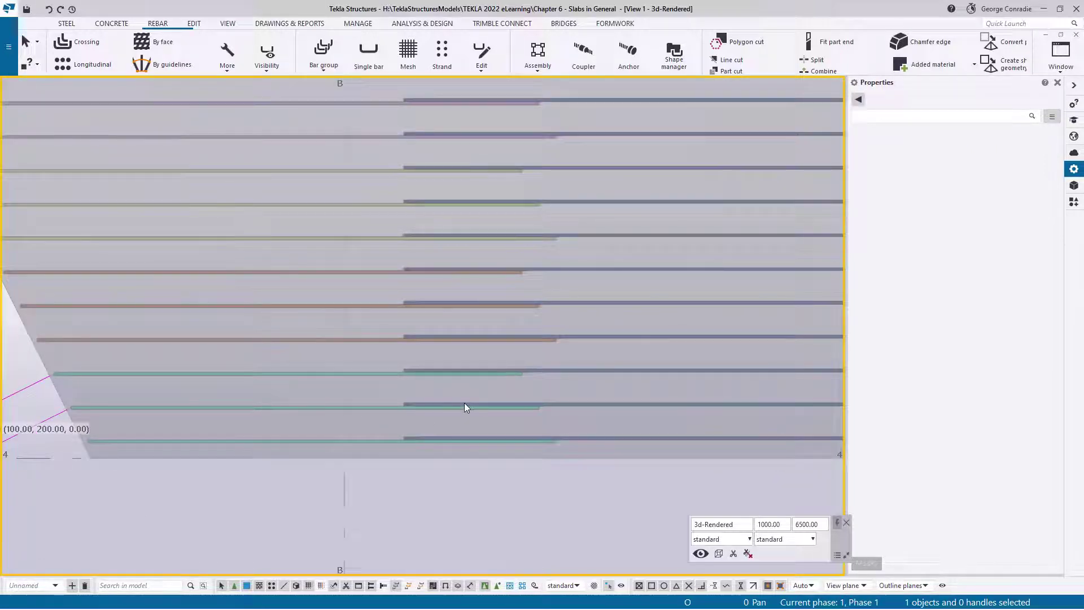
{"action": "key", "text": "f"}
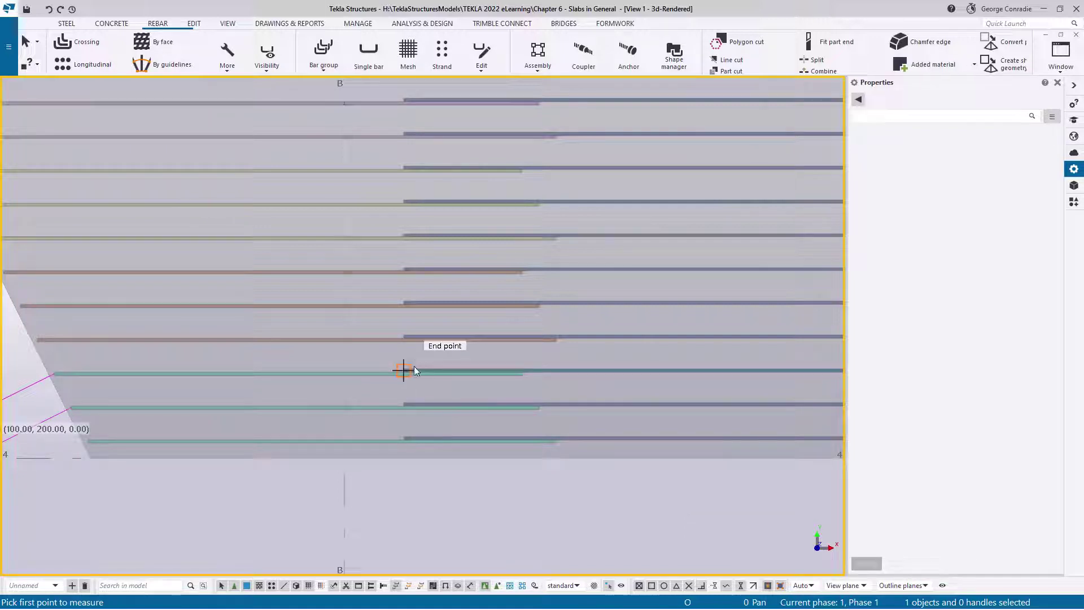
{"action": "left_click", "coordinate": [403, 370]}
{"action": "left_click", "coordinate": [521, 373]}
{"action": "left_click", "coordinate": [484, 355]}
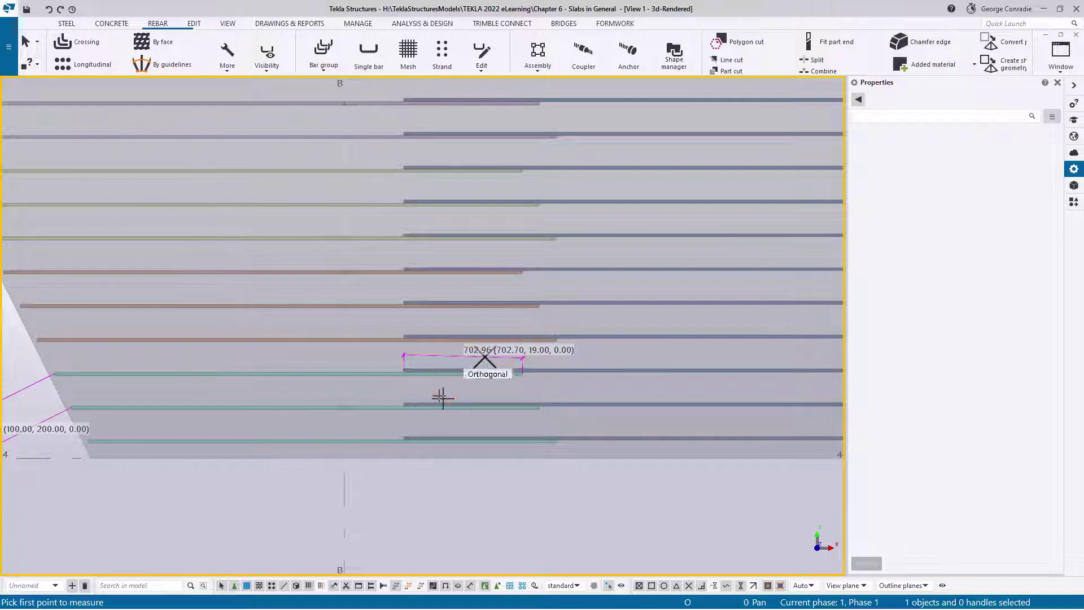
{"action": "left_click", "coordinate": [403, 404]}
{"action": "left_click", "coordinate": [539, 406]}
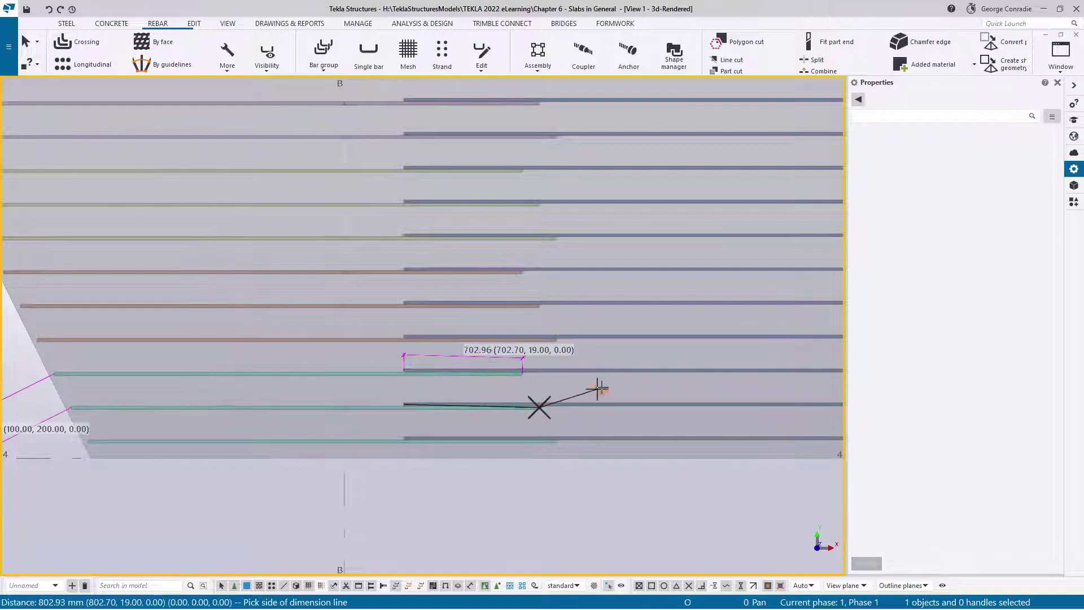
{"action": "left_click", "coordinate": [602, 386]}
{"action": "left_click", "coordinate": [404, 439]}
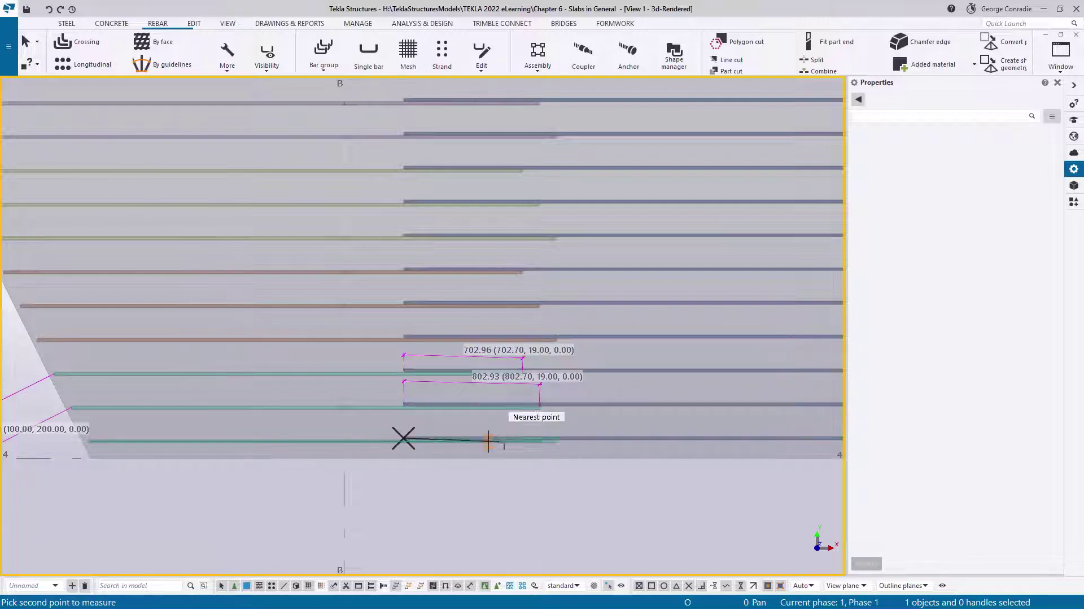
{"action": "left_click", "coordinate": [555, 439]}
{"action": "left_click", "coordinate": [502, 481]}
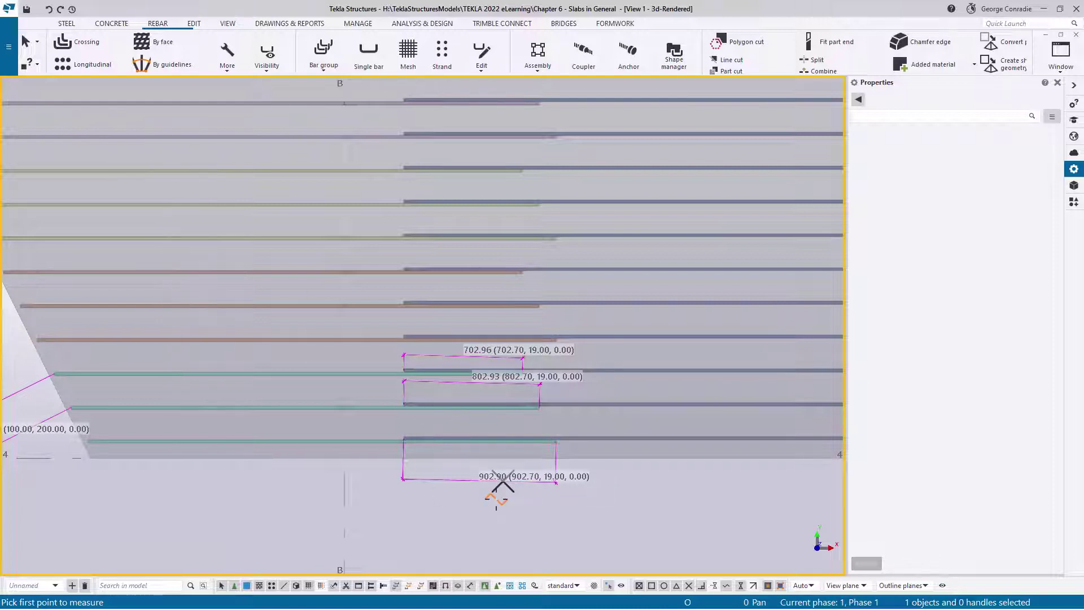
{"action": "right_click", "coordinate": [334, 486]}
{"action": "left_click", "coordinate": [373, 352]}
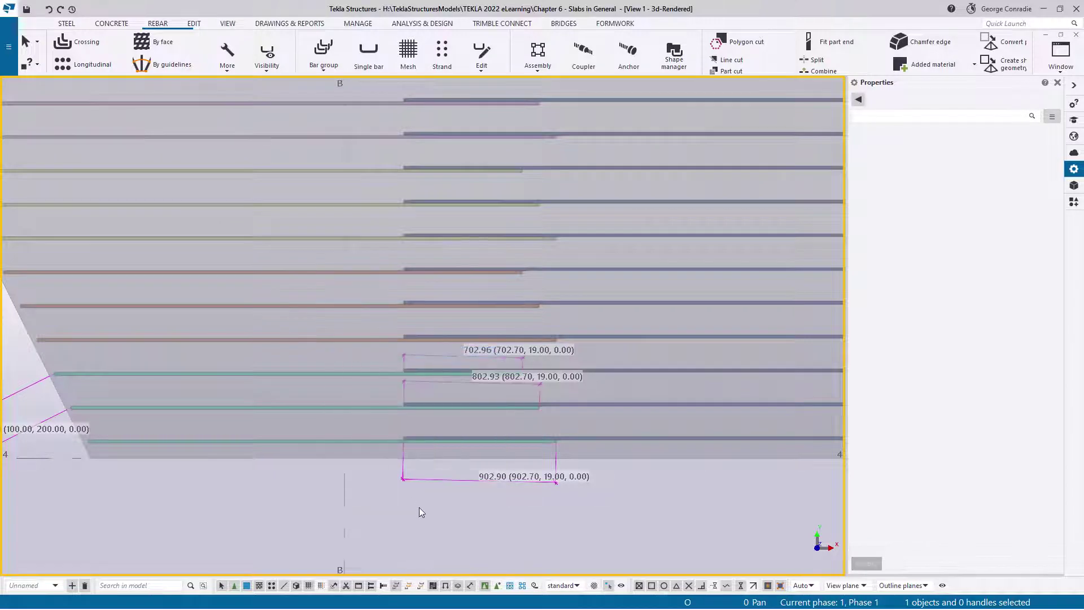
Step: Change the rebar set's step tapering type to Number of bars with a value of 4
{"action": "scroll", "coordinate": [419, 507], "scroll_direction": "down", "scroll_amount": 2}
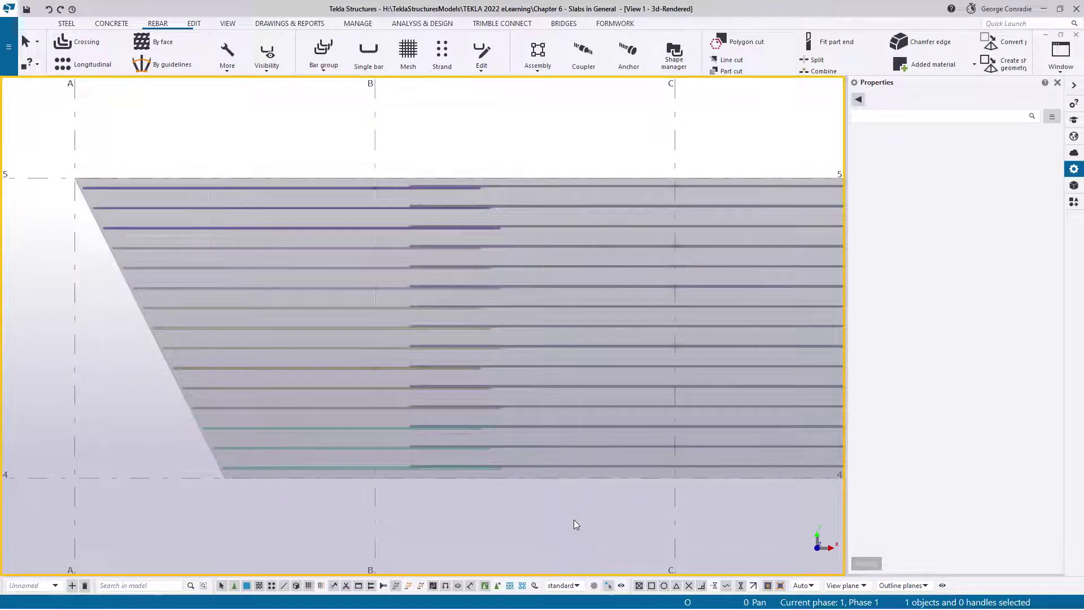
{"action": "scroll", "coordinate": [574, 520], "scroll_direction": "down", "scroll_amount": 1}
{"action": "middle_click_drag", "start_coordinate": [574, 519], "coordinate": [406, 476]}
{"action": "left_click", "coordinate": [497, 393]}
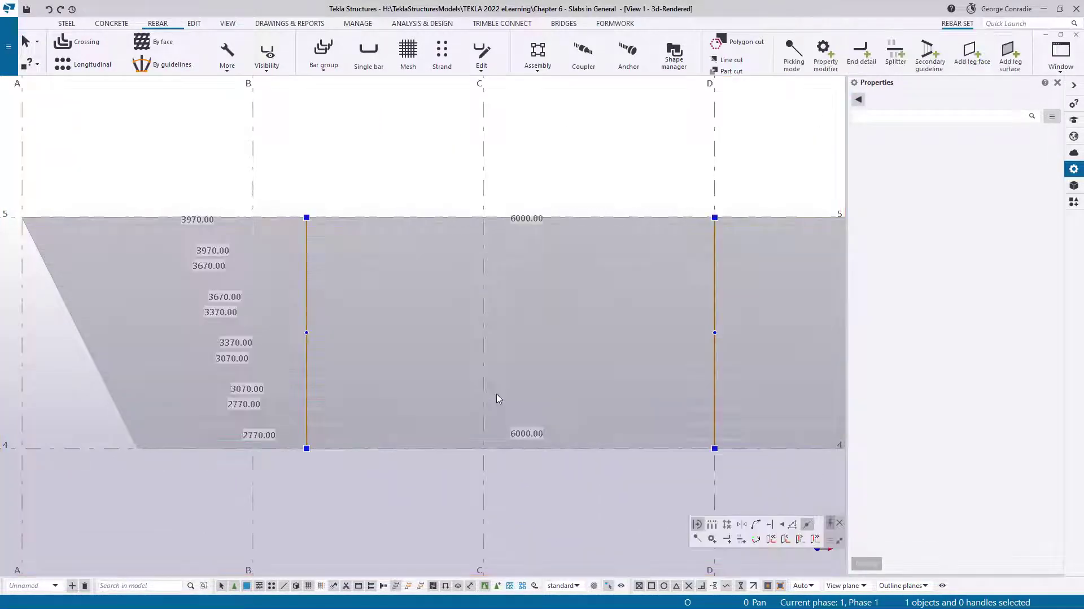
{"action": "scroll", "coordinate": [496, 395], "scroll_direction": "down", "scroll_amount": 1}
{"action": "middle_click_drag", "start_coordinate": [540, 385], "coordinate": [411, 368]}
{"action": "left_click", "coordinate": [960, 456]}
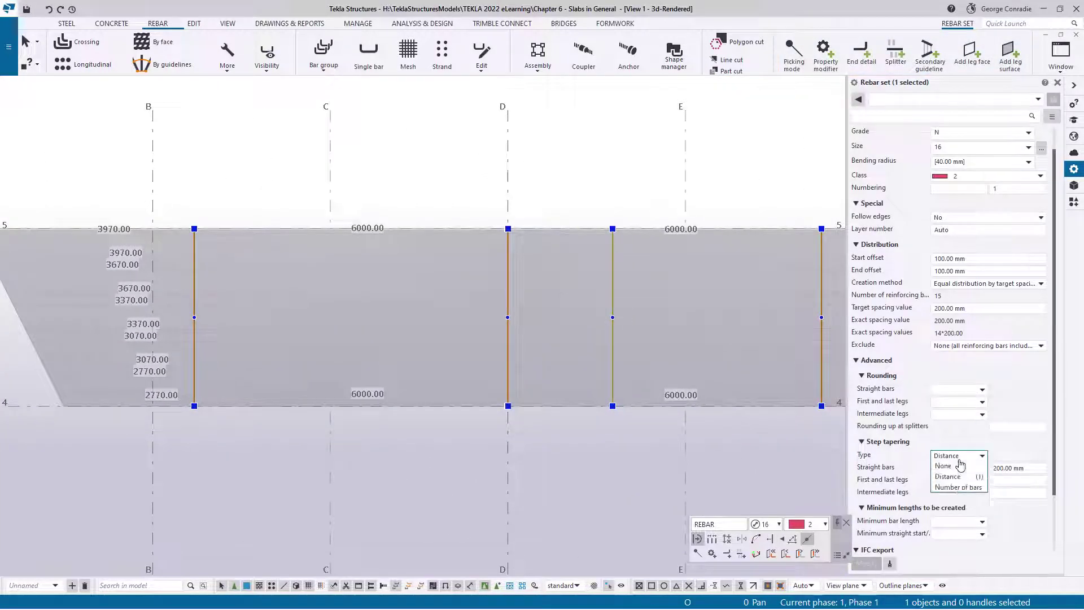
{"action": "left_click", "coordinate": [954, 499]}
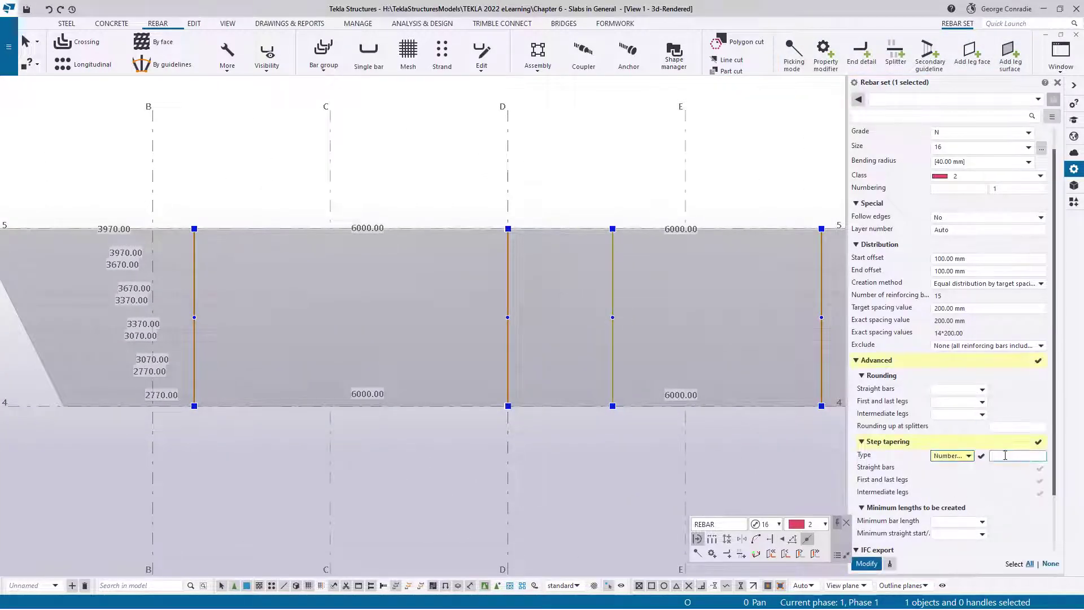
{"action": "left_click", "coordinate": [1005, 455]}
{"action": "type", "text": "4"}
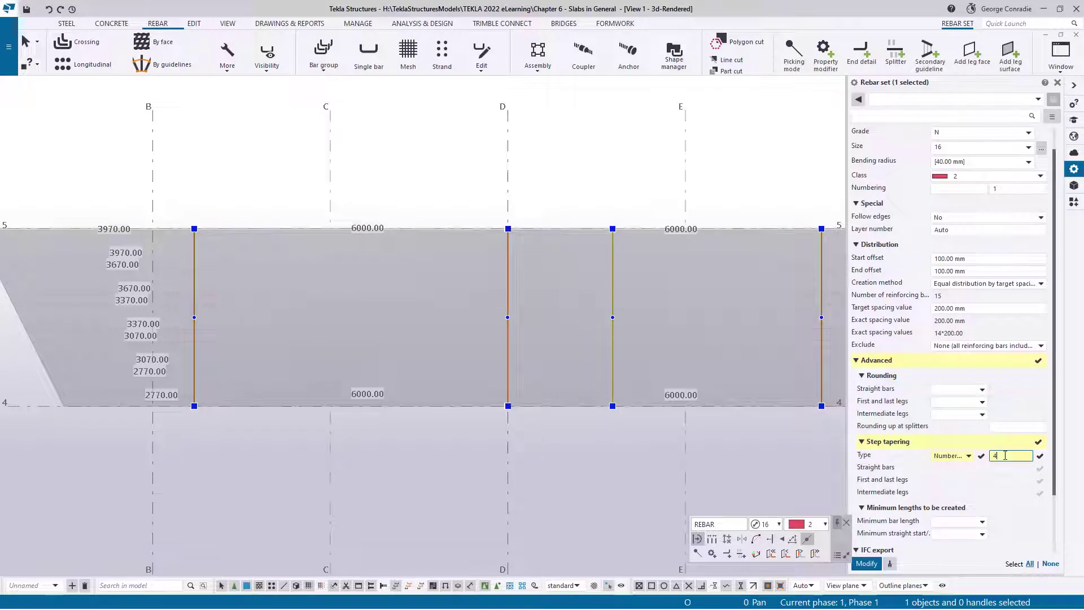
{"action": "key", "text": "Return"}
{"action": "left_click", "coordinate": [384, 478]}
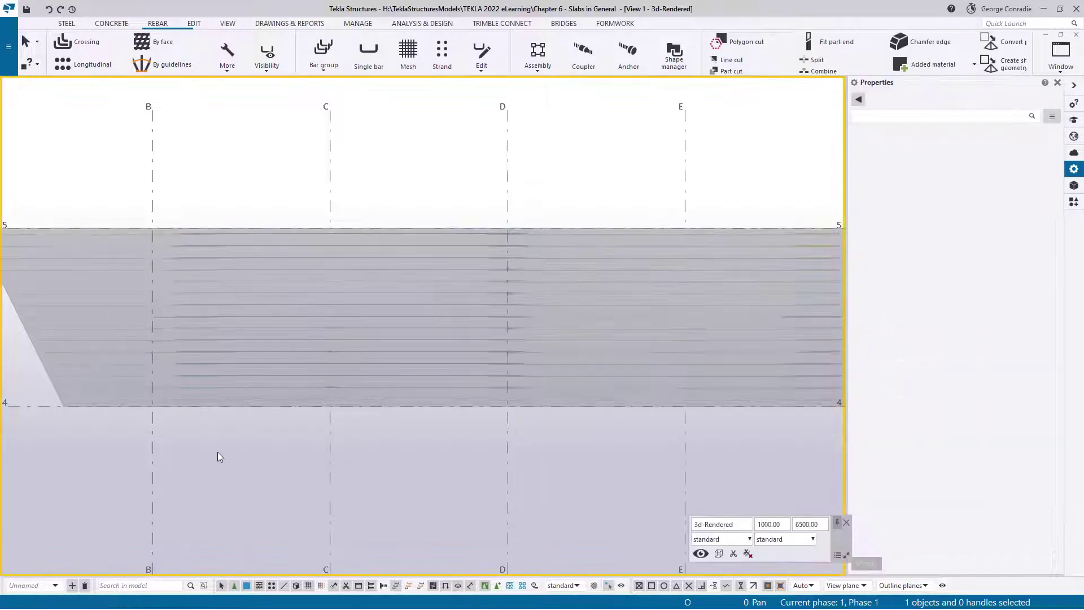
Step: Inquire the parallelogram slab's rebar set and examine the quantities and lengths of its stepped bars in the bending list
{"action": "scroll", "coordinate": [330, 432], "scroll_direction": "up", "scroll_amount": 5}
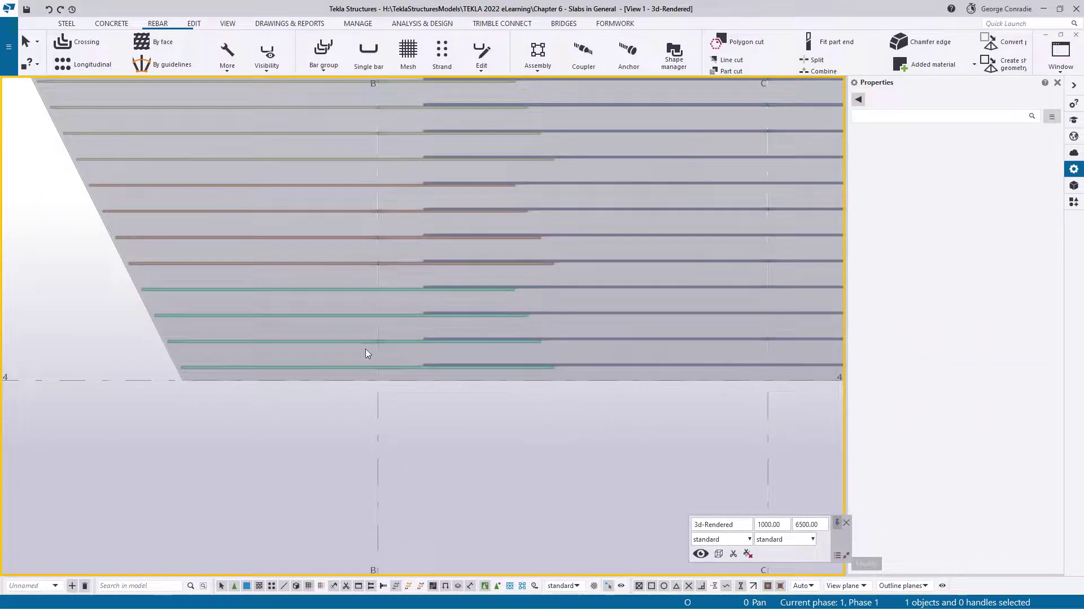
{"action": "middle_click_drag", "start_coordinate": [346, 270], "coordinate": [358, 391]}
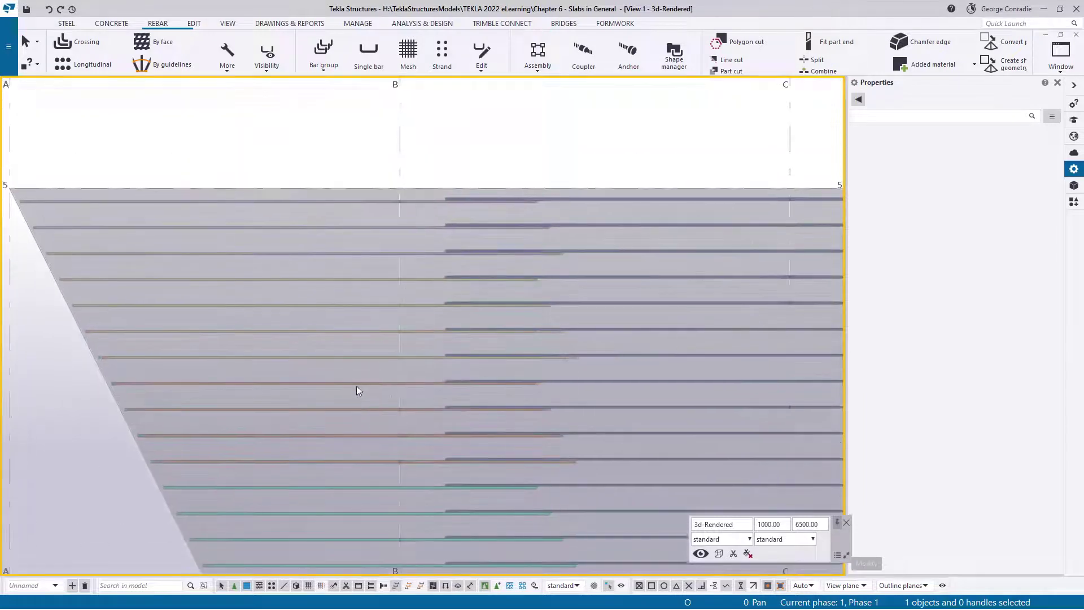
{"action": "scroll", "coordinate": [344, 205], "scroll_direction": "down", "scroll_amount": 3}
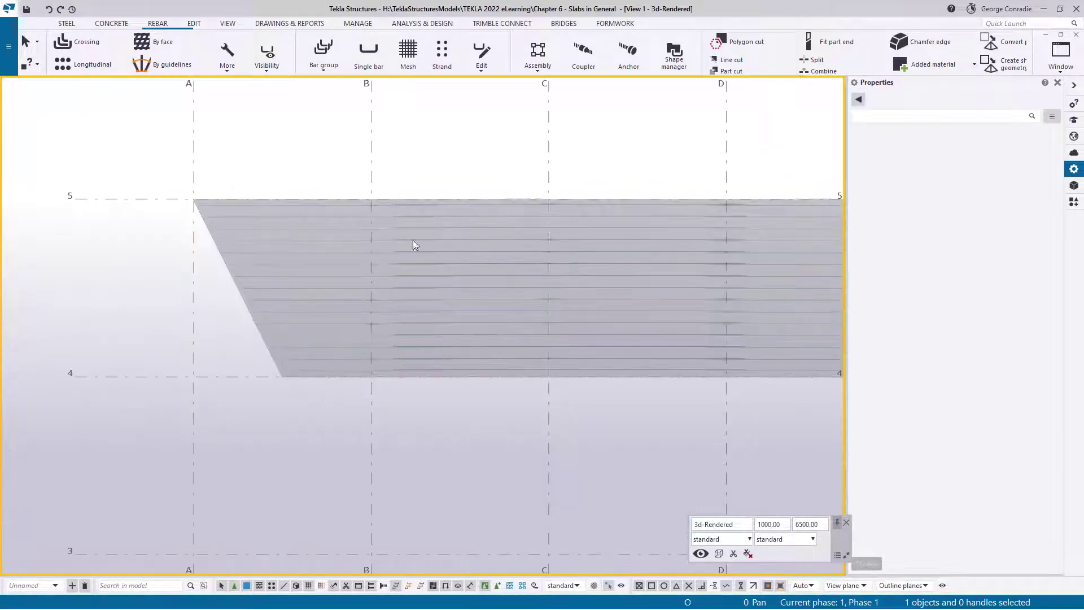
{"action": "middle_click_drag", "start_coordinate": [575, 252], "coordinate": [275, 252]}
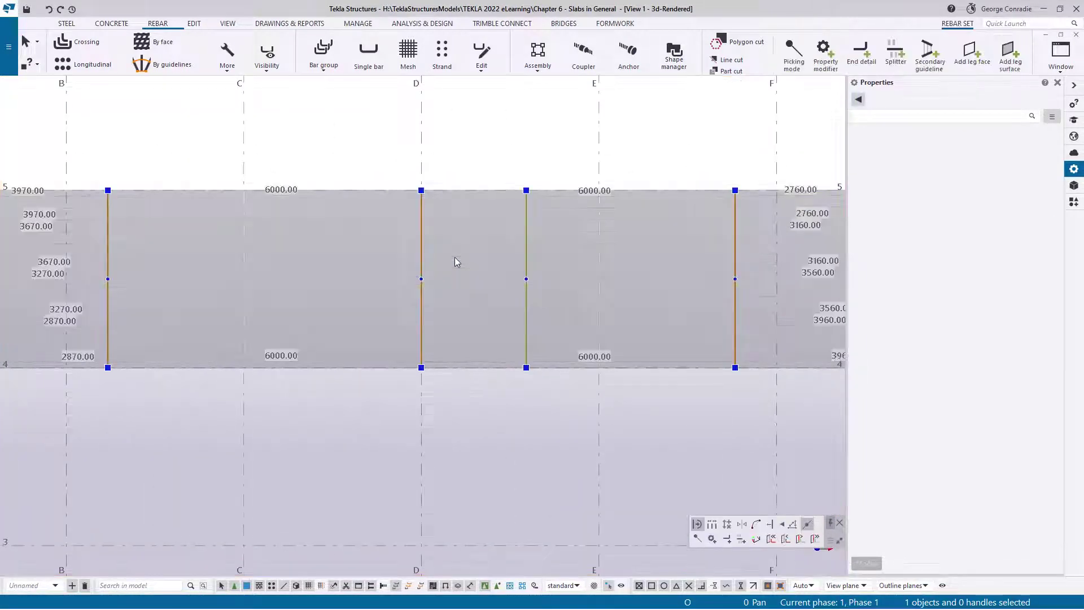
{"action": "right_click", "coordinate": [457, 262]}
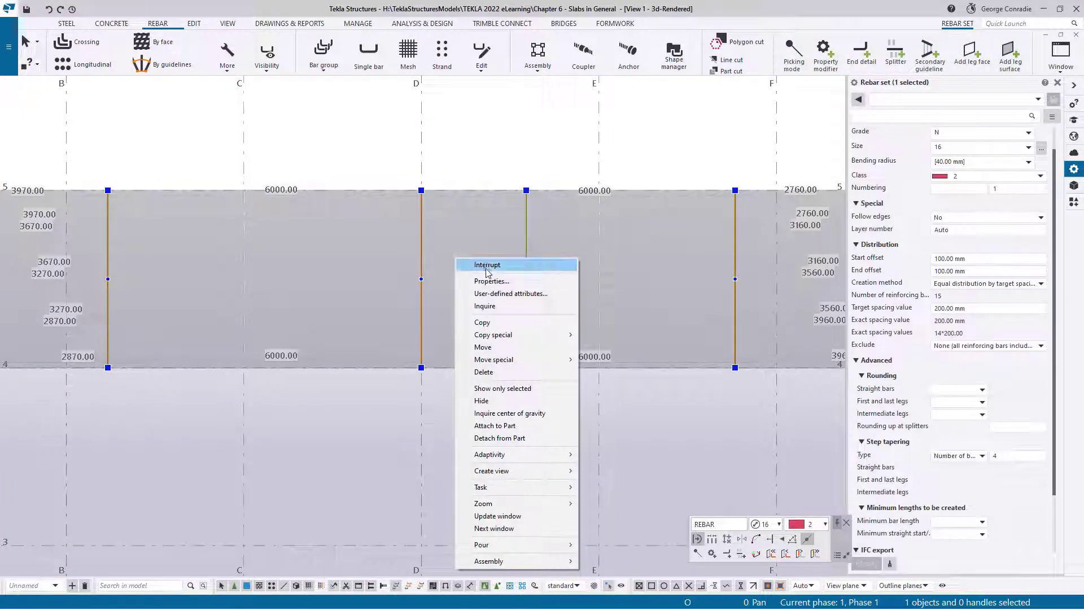
{"action": "left_click", "coordinate": [484, 306]}
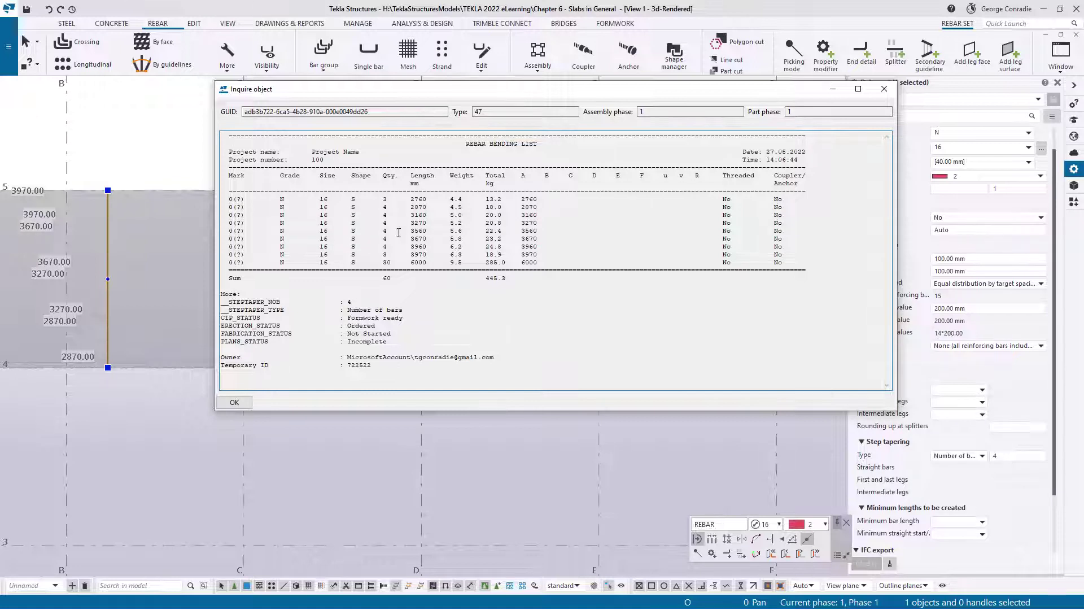
{"action": "left_click_drag", "start_coordinate": [379, 263], "coordinate": [539, 275]}
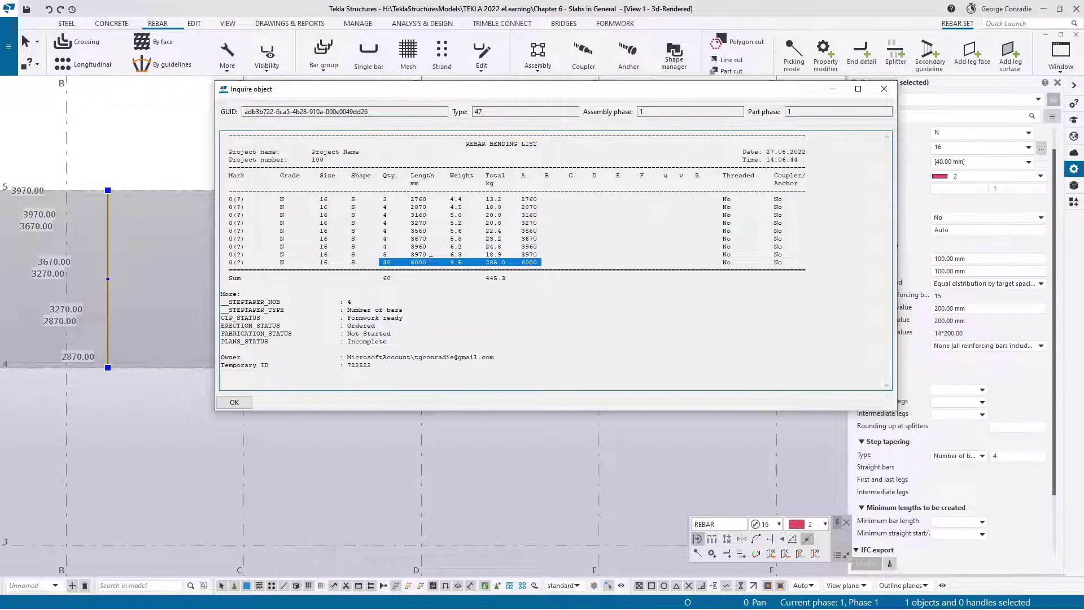
{"action": "left_click", "coordinate": [389, 242]}
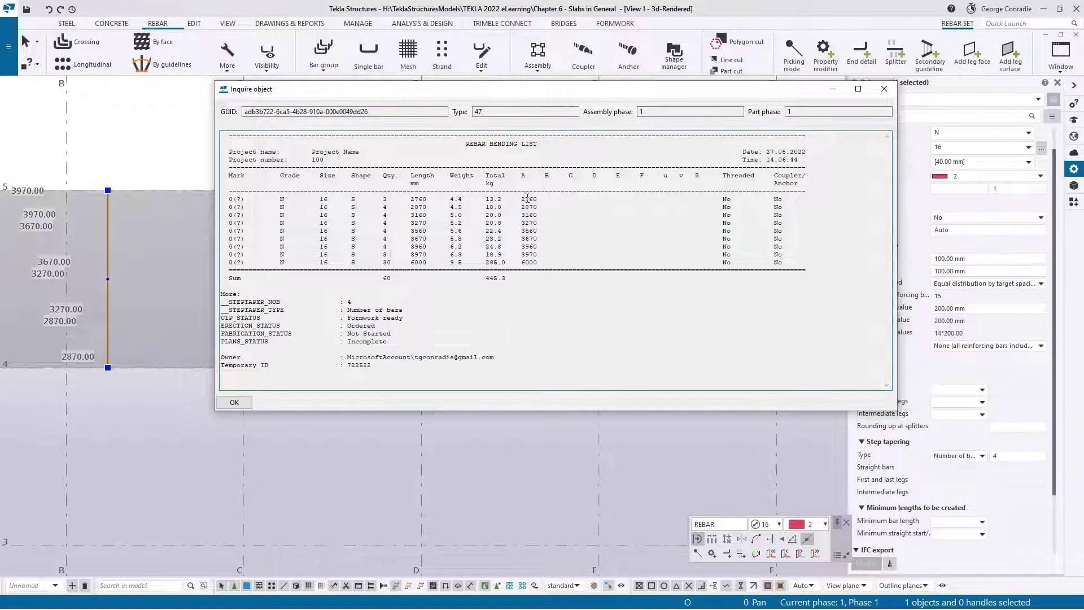
{"action": "left_click_drag", "start_coordinate": [521, 198], "coordinate": [543, 207]}
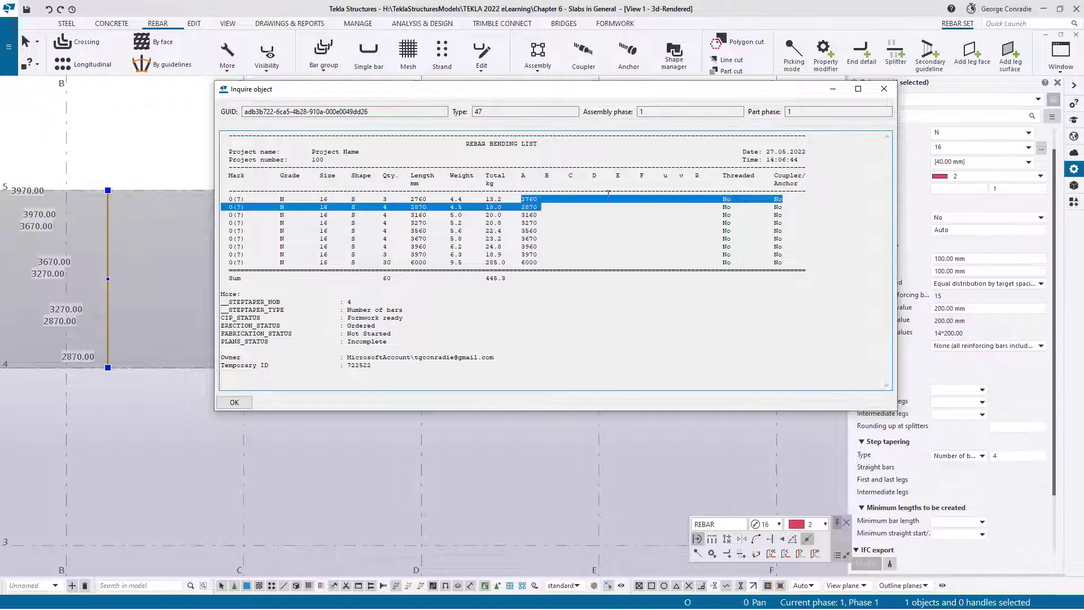
{"action": "left_click", "coordinate": [884, 88]}
{"action": "left_click", "coordinate": [656, 446]}
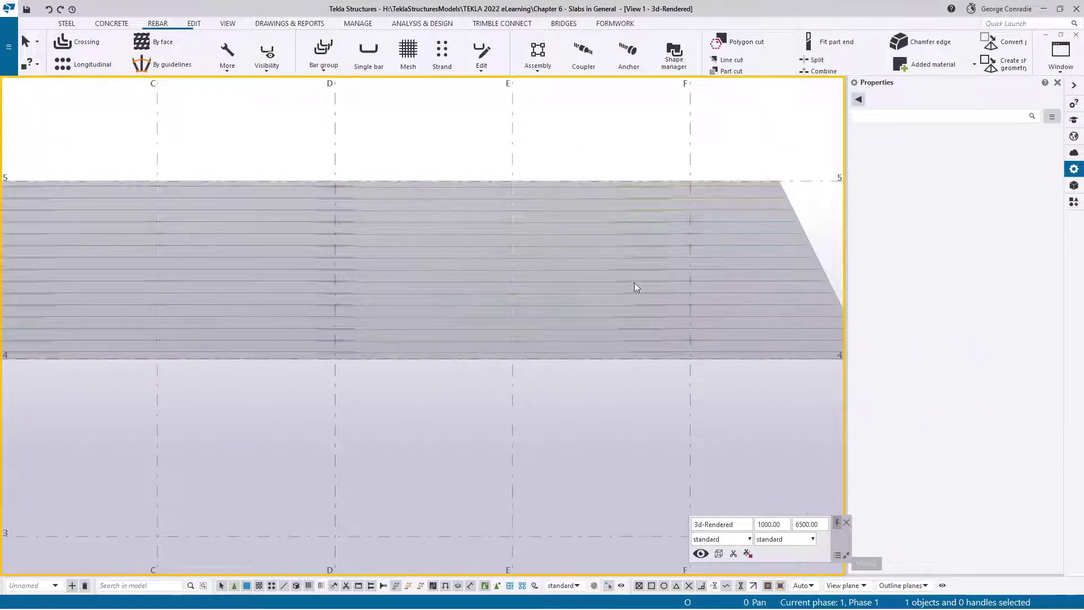
Step: Select the parallelogram slab's rebar set and compare the bar length labels between the splitters and at both skewed ends
{"action": "scroll", "coordinate": [635, 282], "scroll_direction": "down", "scroll_amount": 2}
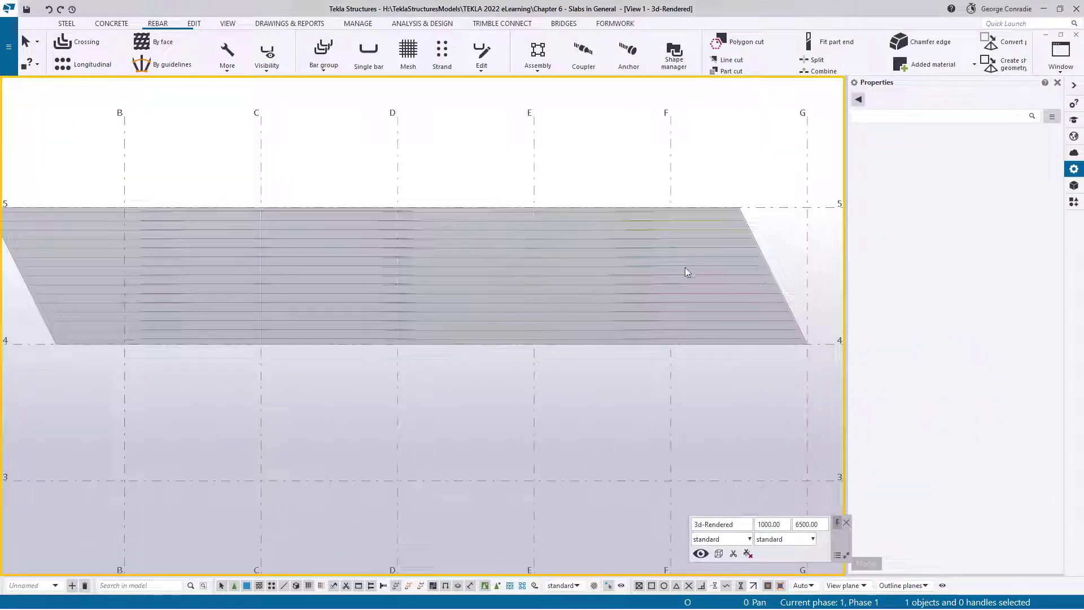
{"action": "left_click", "coordinate": [426, 221]}
{"action": "scroll", "coordinate": [424, 222], "scroll_direction": "up", "scroll_amount": 1}
{"action": "scroll", "coordinate": [426, 229], "scroll_direction": "up", "scroll_amount": 1}
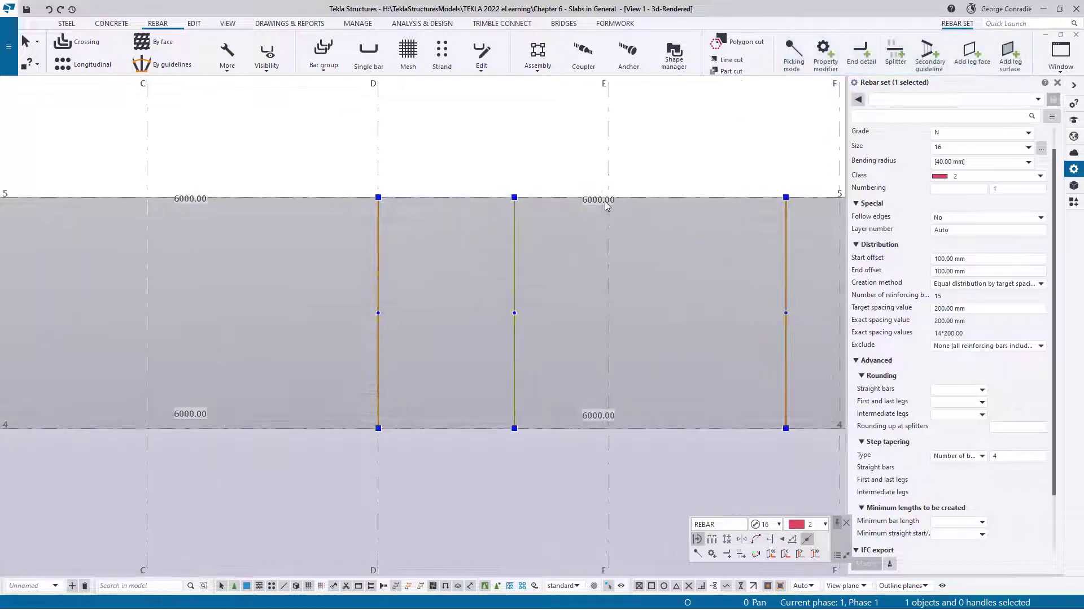
{"action": "scroll", "coordinate": [605, 207], "scroll_direction": "down", "scroll_amount": 1}
{"action": "middle_click_drag", "start_coordinate": [603, 211], "coordinate": [493, 226]}
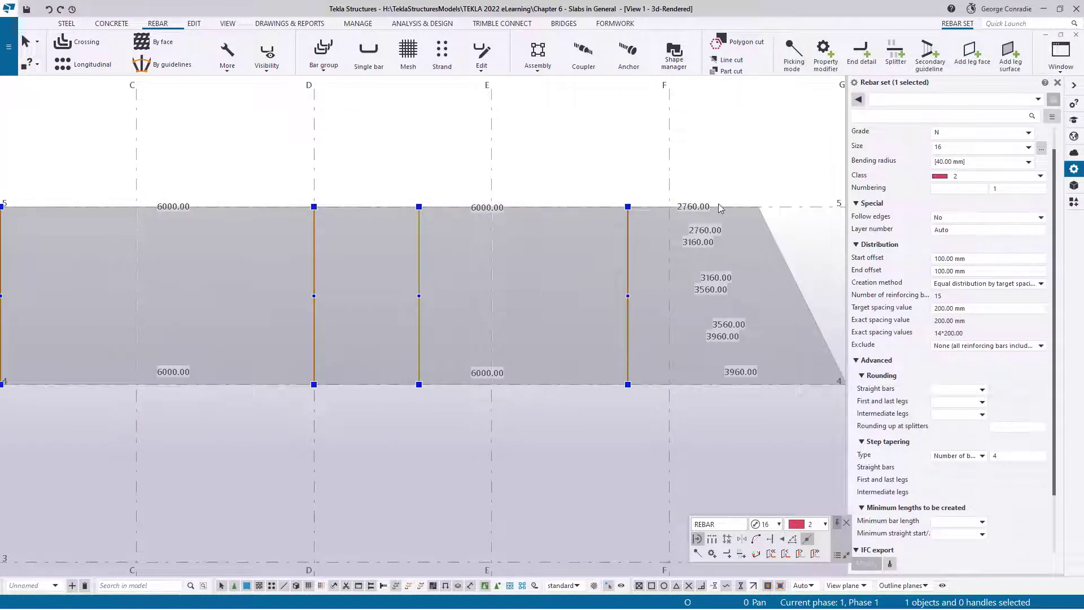
{"action": "middle_click_drag", "start_coordinate": [267, 246], "coordinate": [545, 238]}
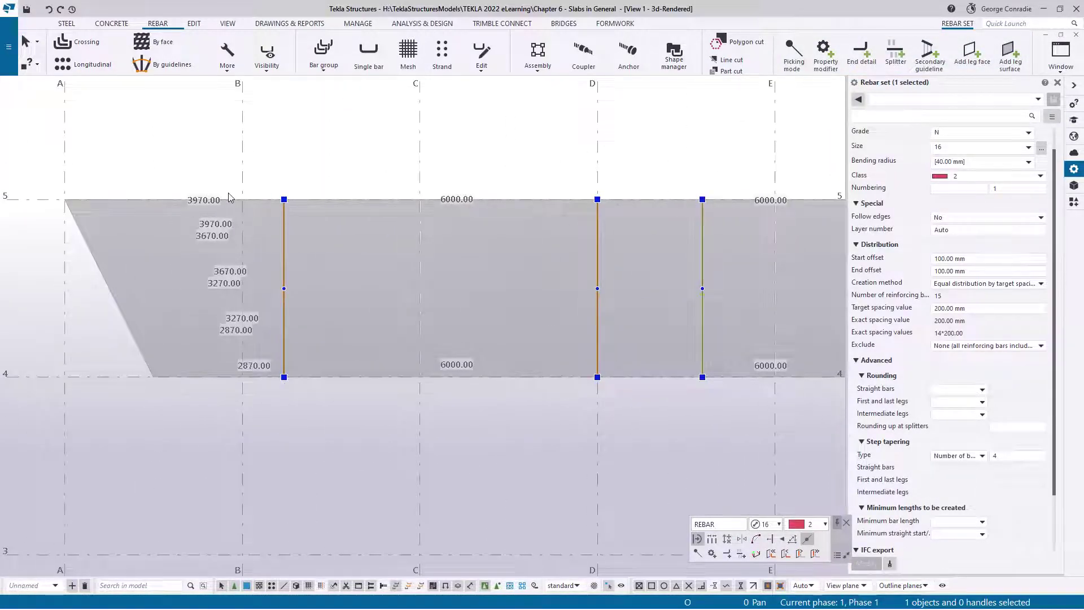
{"action": "middle_click_drag", "start_coordinate": [445, 366], "coordinate": [140, 363]}
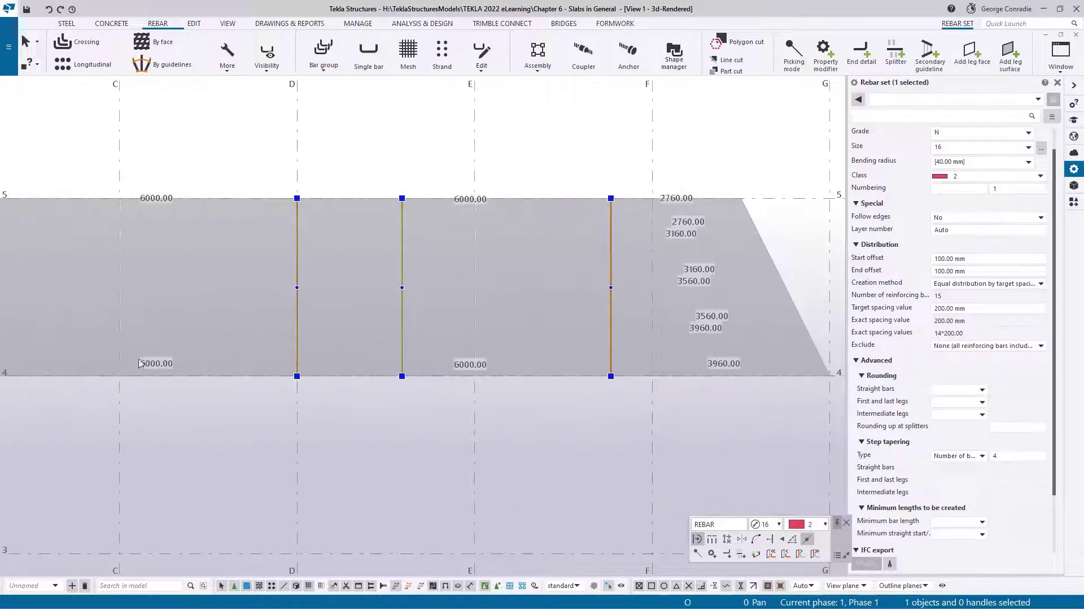
{"action": "left_click", "coordinate": [558, 412]}
Step: Fit the work area to the entire model to bring all three reinforced slabs back into the 3D view
{"action": "scroll", "coordinate": [559, 413], "scroll_direction": "down", "scroll_amount": 1}
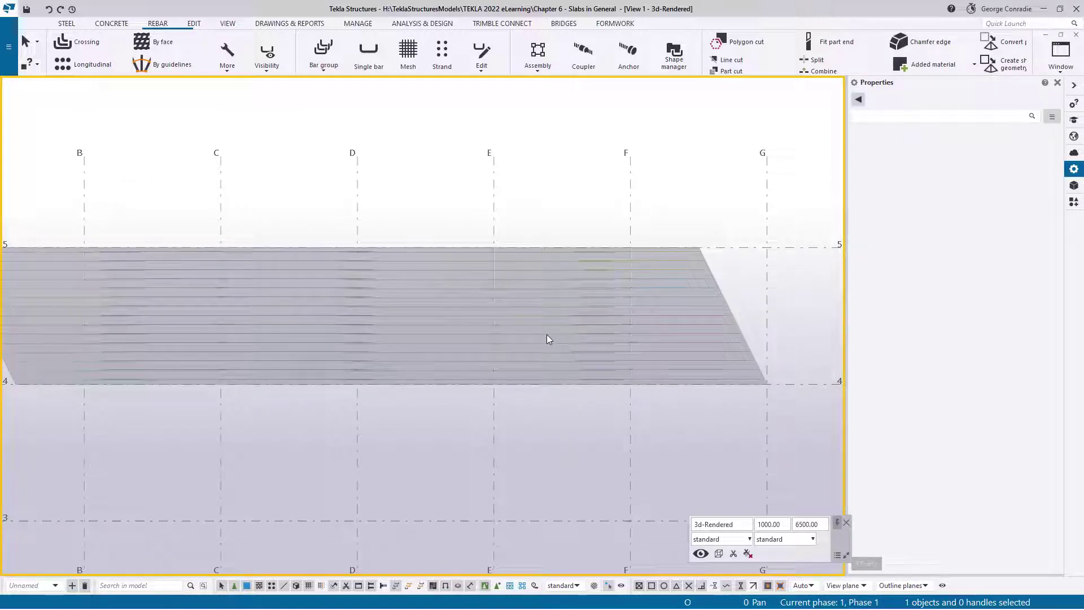
{"action": "left_click", "coordinate": [547, 336]}
{"action": "left_click", "coordinate": [548, 416]}
{"action": "scroll", "coordinate": [548, 415], "scroll_direction": "down", "scroll_amount": 1}
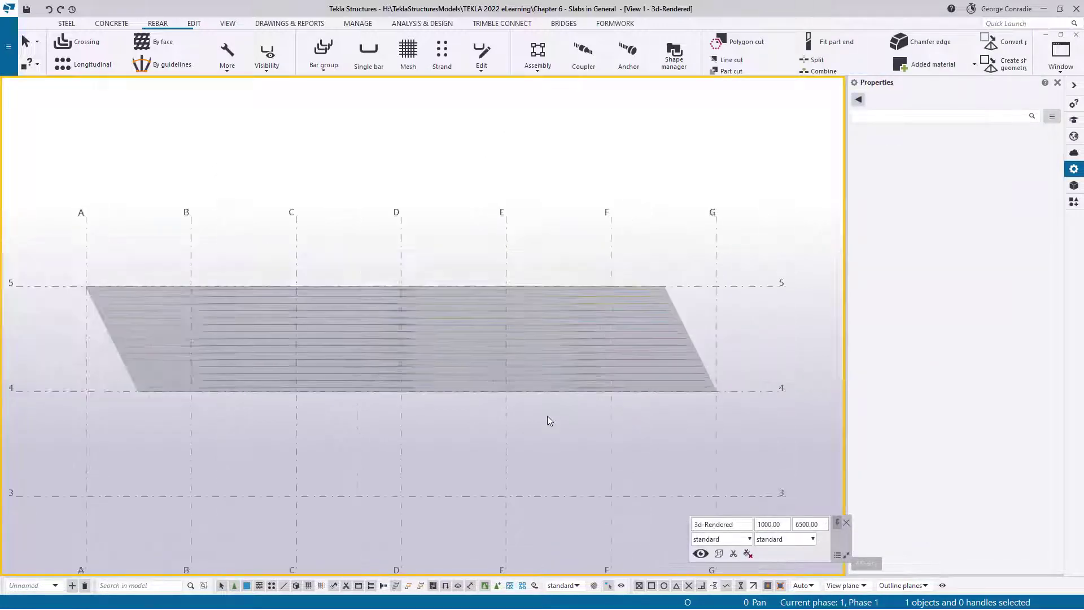
{"action": "middle_click_drag", "start_coordinate": [537, 441], "coordinate": [561, 364]}
{"action": "right_click", "coordinate": [559, 364]}
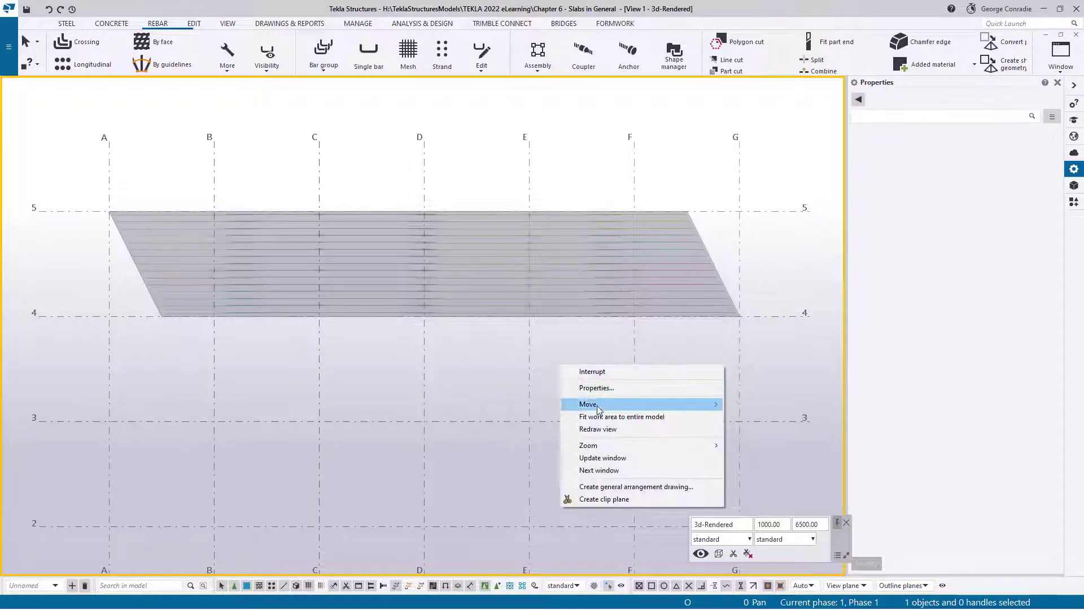
{"action": "left_click", "coordinate": [601, 415]}
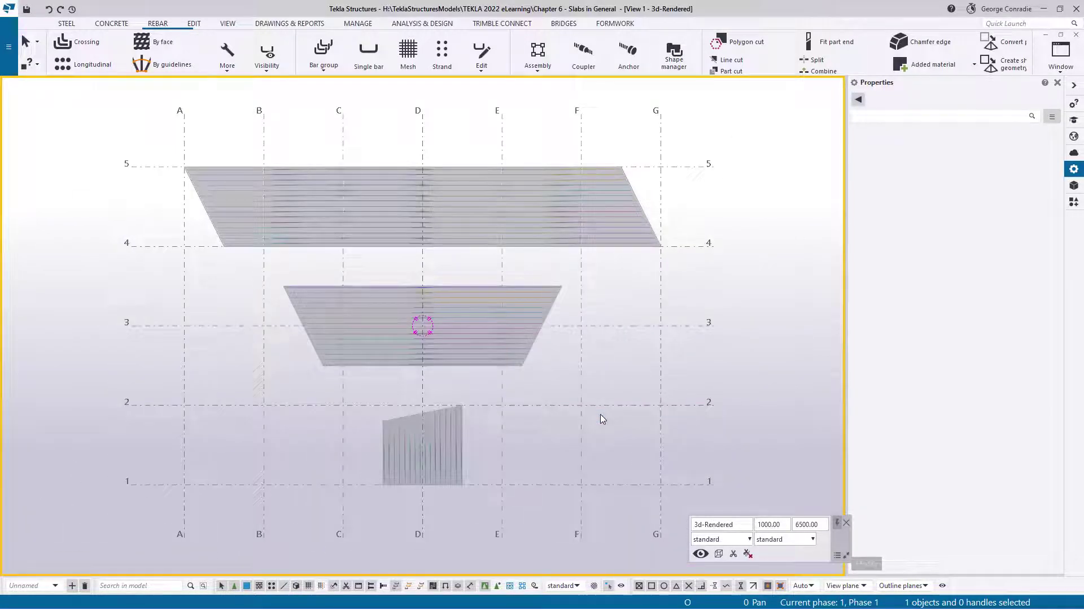